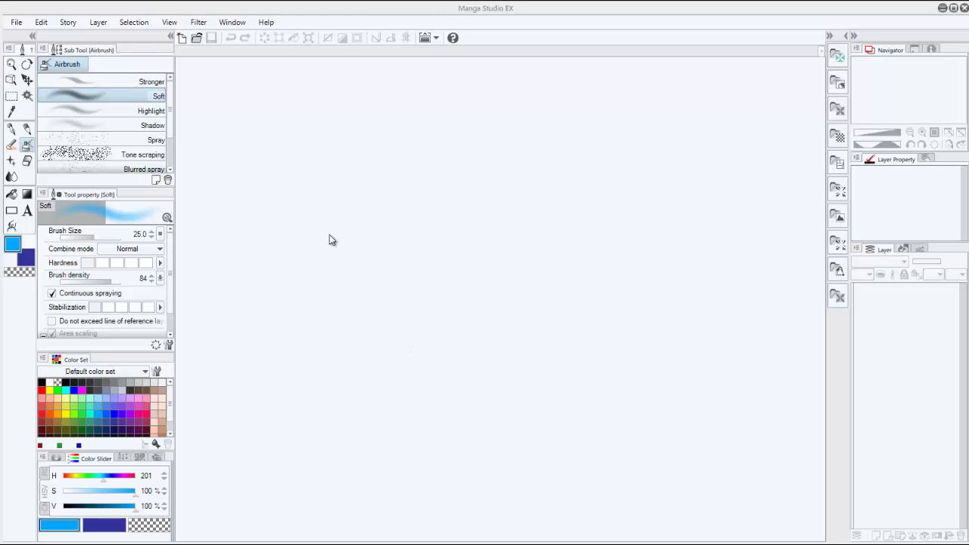
# Step: Create a new 11 x 14 in colour canvas at 300 dpi with white paper
pyautogui.click(16, 22)
pyautogui.moveTo(32, 28)
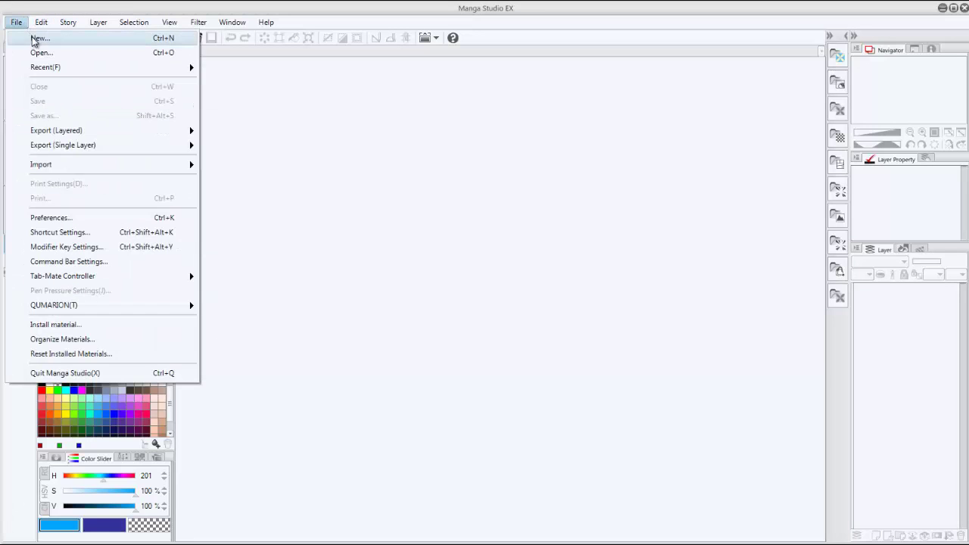
pyautogui.click(34, 37)
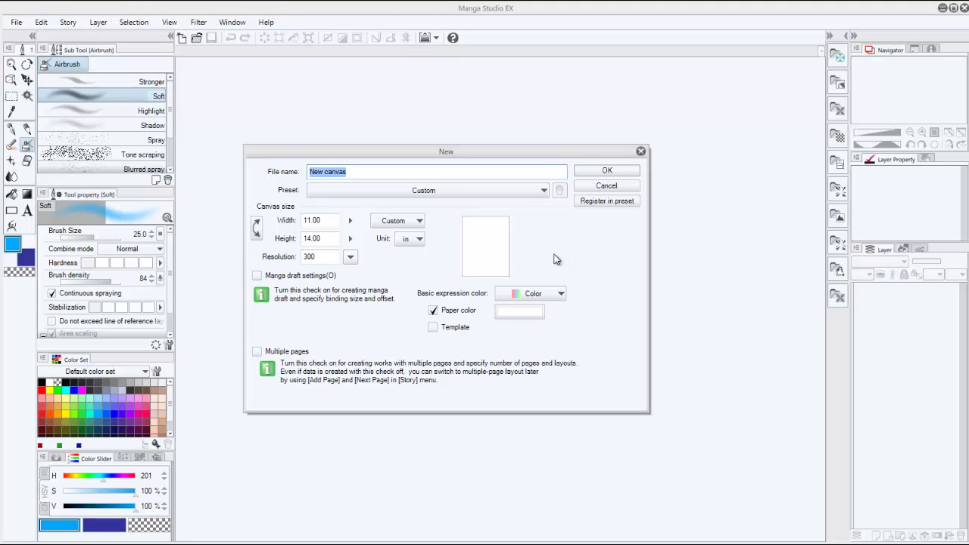
pyautogui.click(618, 173)
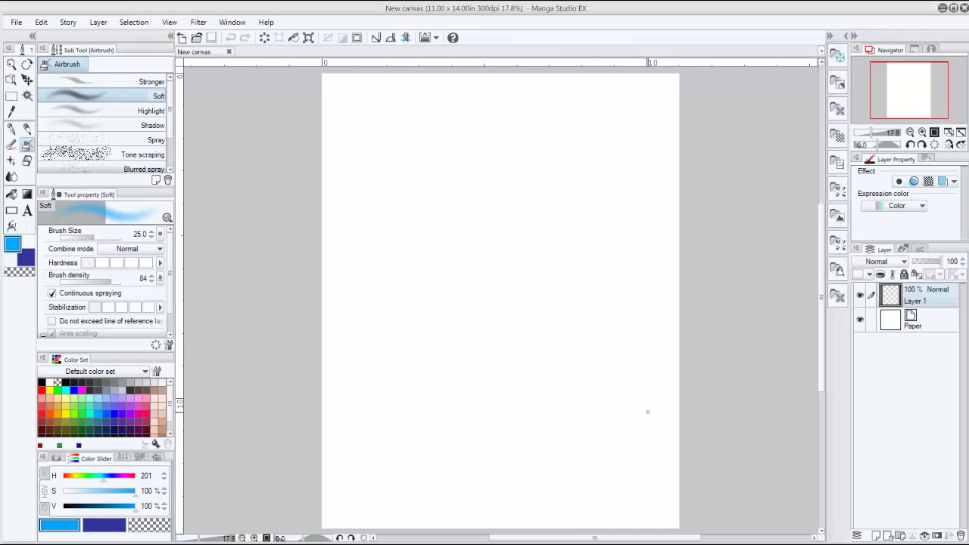
# Step: Sketch a light blue oval head with centre and eye guidelines, eyes, brows, nose and grinning mouth, using the Lighter pencil
pyautogui.click(27, 130)
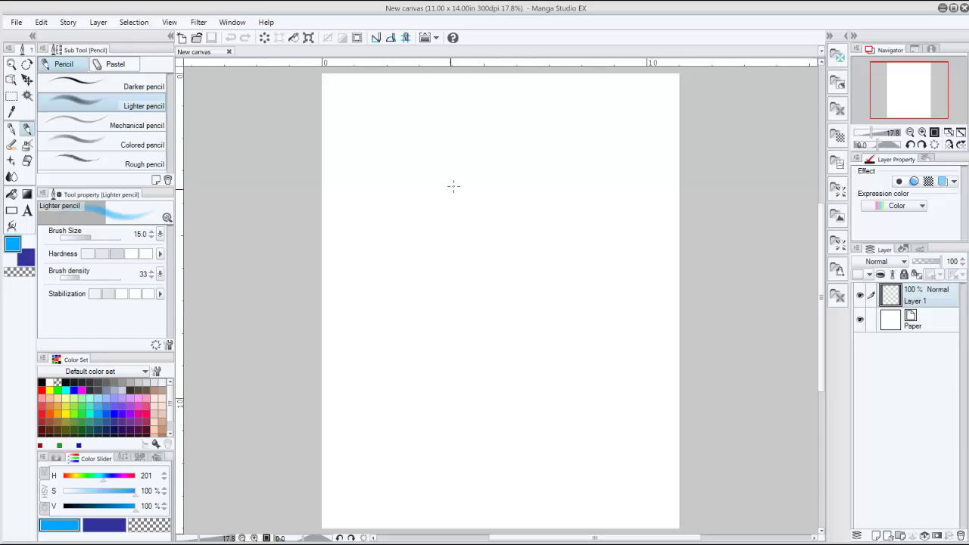
pyautogui.moveTo(441, 229)
pyautogui.mouseDown()
pyautogui.moveTo(552, 236)
pyautogui.moveTo(460, 351)
pyautogui.moveTo(533, 176)
pyautogui.moveTo(520, 385)
pyautogui.mouseUp()
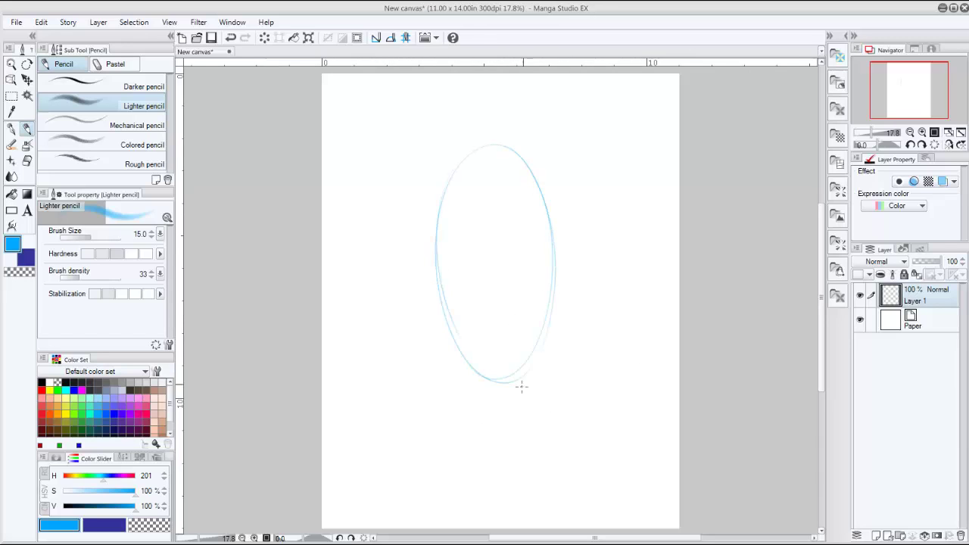
pyautogui.moveTo(439, 270); pyautogui.dragTo(602, 267)
pyautogui.moveTo(417, 280); pyautogui.dragTo(551, 266)
pyautogui.moveTo(485, 148); pyautogui.dragTo(499, 378)
pyautogui.moveTo(488, 144); pyautogui.dragTo(503, 374)
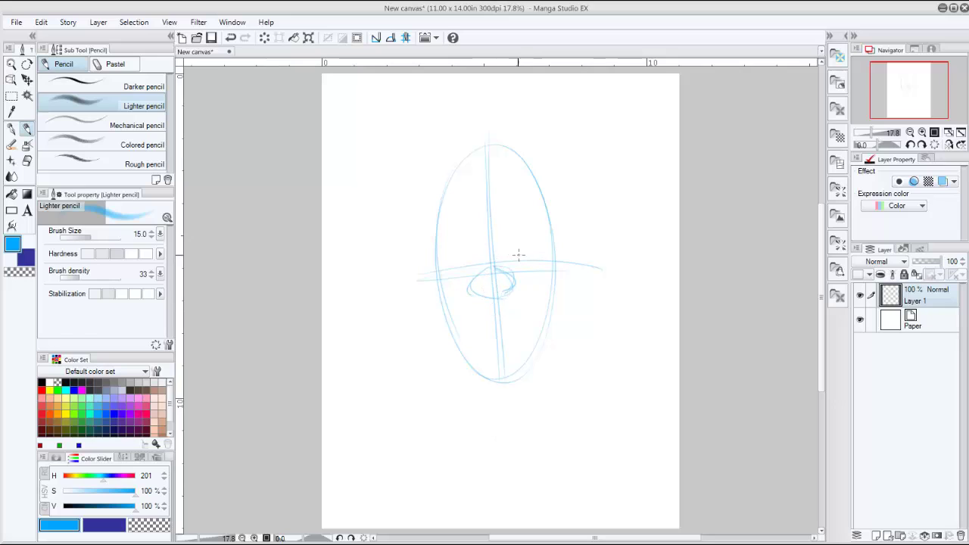
pyautogui.moveTo(511, 261); pyautogui.dragTo(519, 252)
pyautogui.moveTo(458, 262); pyautogui.dragTo(529, 240)
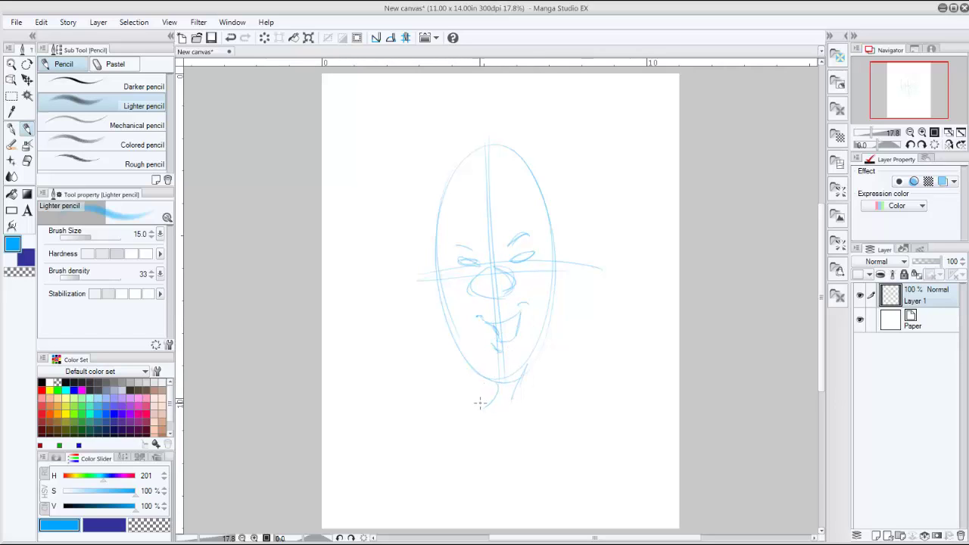
# Step: Sketch the neck, shirt collar and angular shoulders below the head
pyautogui.moveTo(479, 392); pyautogui.dragTo(487, 433)
pyautogui.moveTo(520, 398)
pyautogui.mouseDown()
pyautogui.moveTo(517, 431)
pyautogui.moveTo(536, 387)
pyautogui.moveTo(510, 408)
pyautogui.moveTo(488, 388)
pyautogui.moveTo(471, 408)
pyautogui.moveTo(488, 388)
pyautogui.moveTo(503, 433)
pyautogui.moveTo(531, 414)
pyautogui.moveTo(560, 448)
pyautogui.moveTo(536, 466)
pyautogui.moveTo(581, 454)
pyautogui.moveTo(506, 492)
pyautogui.mouseUp()
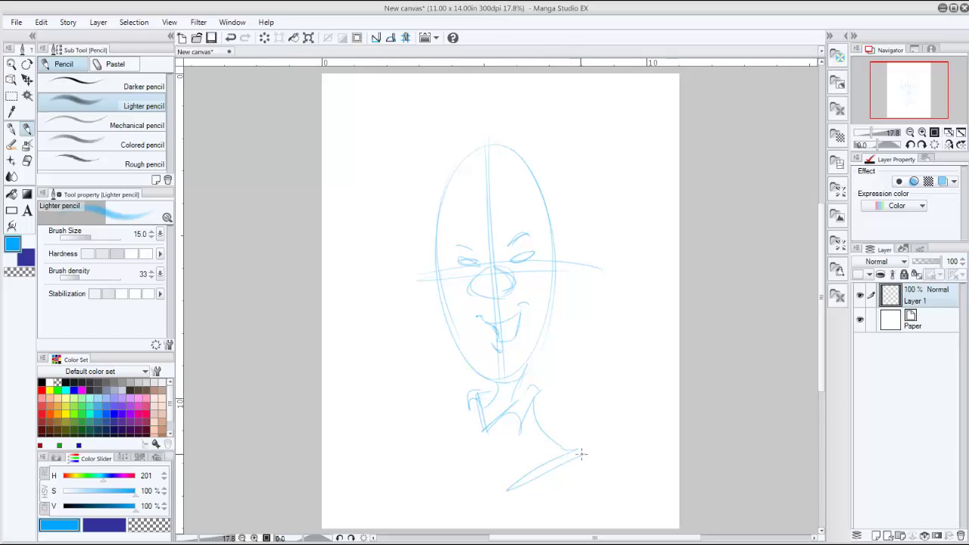
pyautogui.moveTo(583, 451); pyautogui.dragTo(496, 494)
pyautogui.moveTo(465, 413)
pyautogui.mouseDown()
pyautogui.moveTo(429, 441)
pyautogui.moveTo(454, 493)
pyautogui.moveTo(474, 521)
pyautogui.mouseUp()
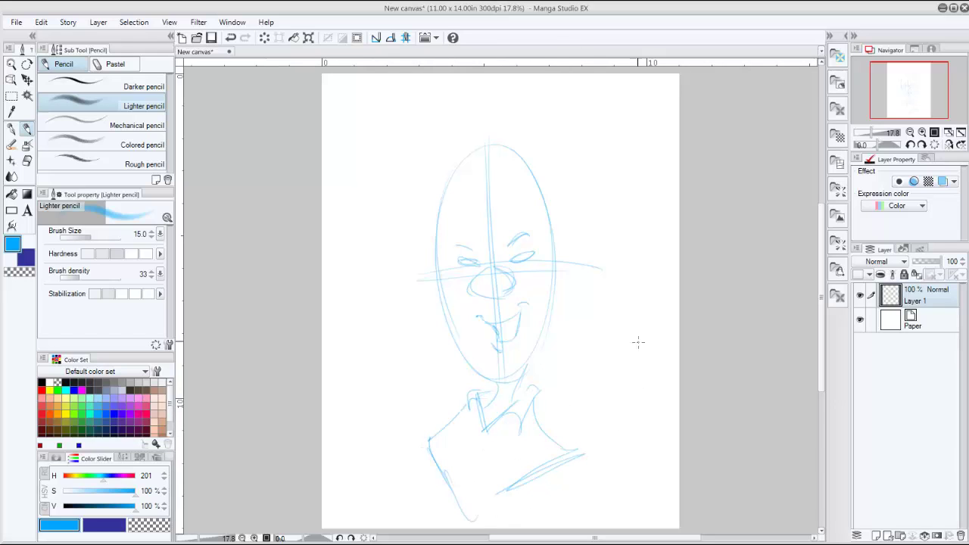
# Step: Sketch both ears on the sides of the head and rough spiky hair on top
pyautogui.moveTo(555, 270); pyautogui.dragTo(564, 298)
pyautogui.moveTo(432, 271); pyautogui.dragTo(437, 301)
pyautogui.moveTo(487, 146)
pyautogui.mouseDown()
pyautogui.moveTo(474, 103)
pyautogui.moveTo(484, 161)
pyautogui.moveTo(464, 116)
pyautogui.moveTo(434, 182)
pyautogui.moveTo(468, 182)
pyautogui.mouseUp()
pyautogui.moveTo(515, 153); pyautogui.dragTo(536, 175)
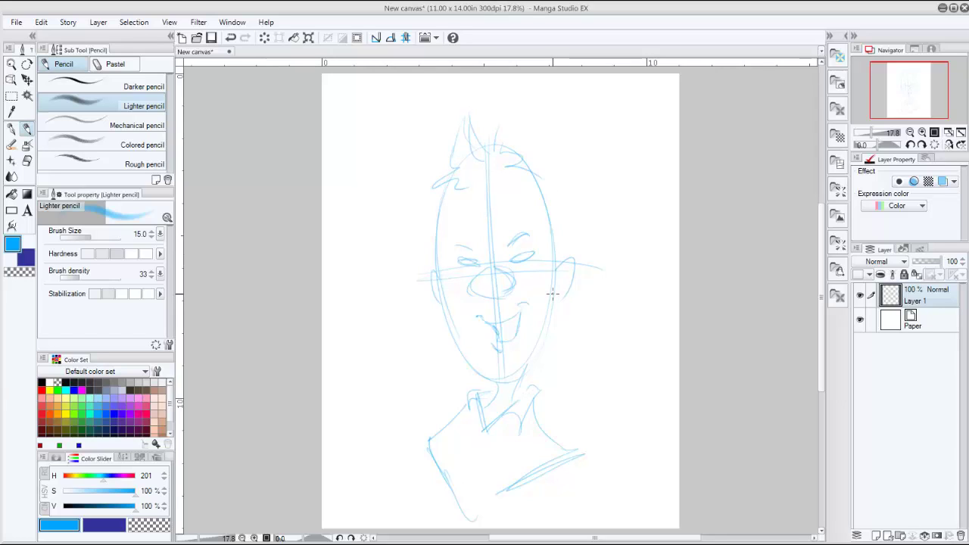
# Step: Add a new layer above the sketch and set up the G-pen with black for inking
pyautogui.click(876, 535)
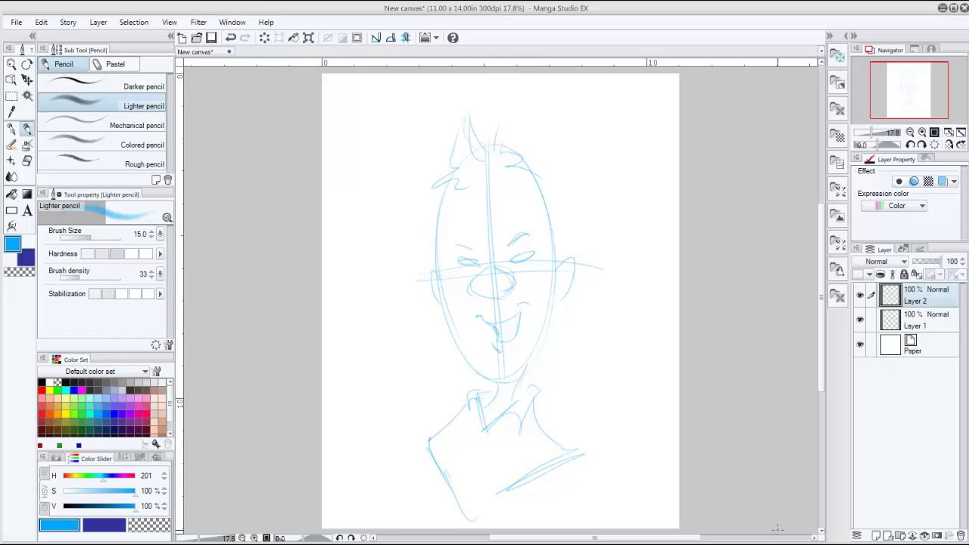
pyautogui.click(12, 129)
pyautogui.click(106, 371)
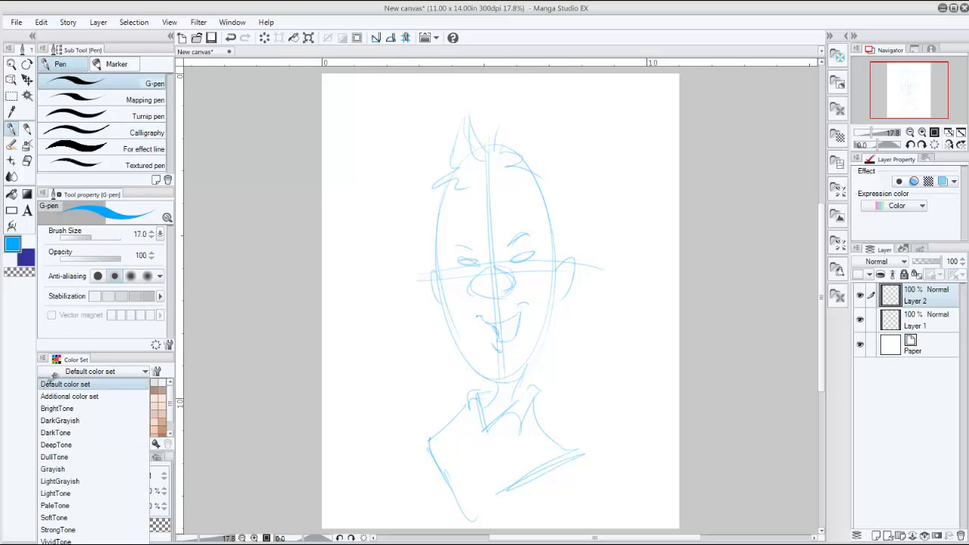
pyautogui.click(75, 381)
pyautogui.click(42, 382)
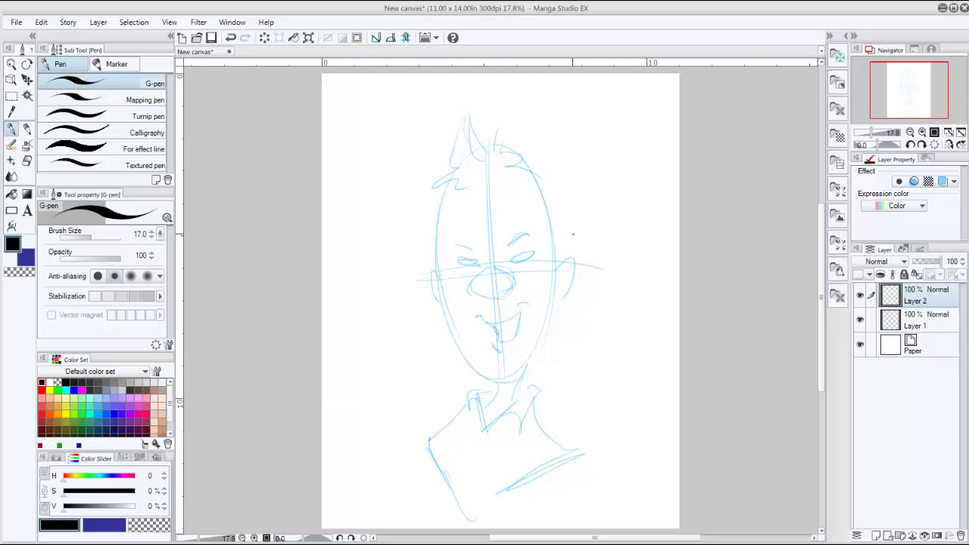
# Step: Set the G-pen brush size to 30 and ink both narrowed eyes over the sketch, adding a lid crease
pyautogui.scroll(3, 573, 235)
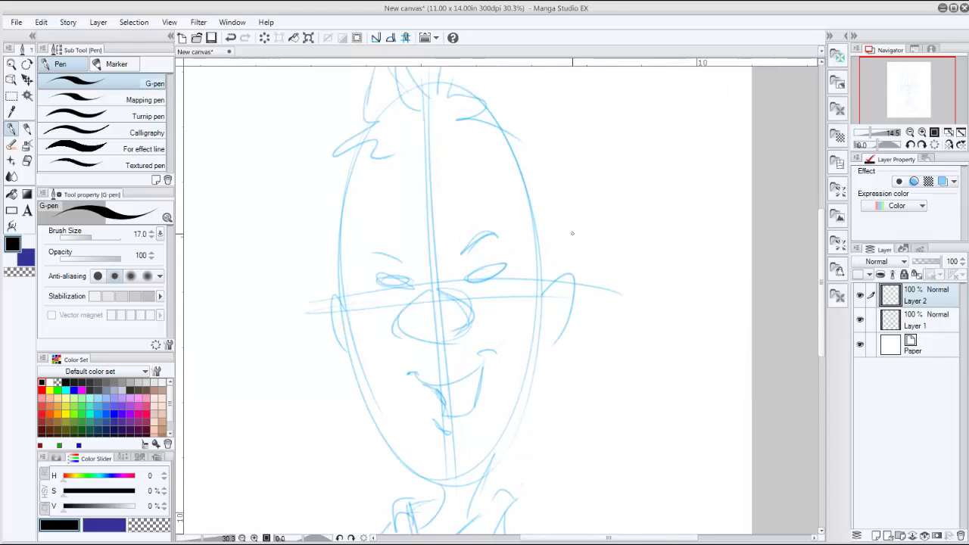
pyautogui.scroll(3, 572, 233)
pyautogui.moveTo(471, 364); pyautogui.dragTo(637, 272)
pyautogui.press(']')
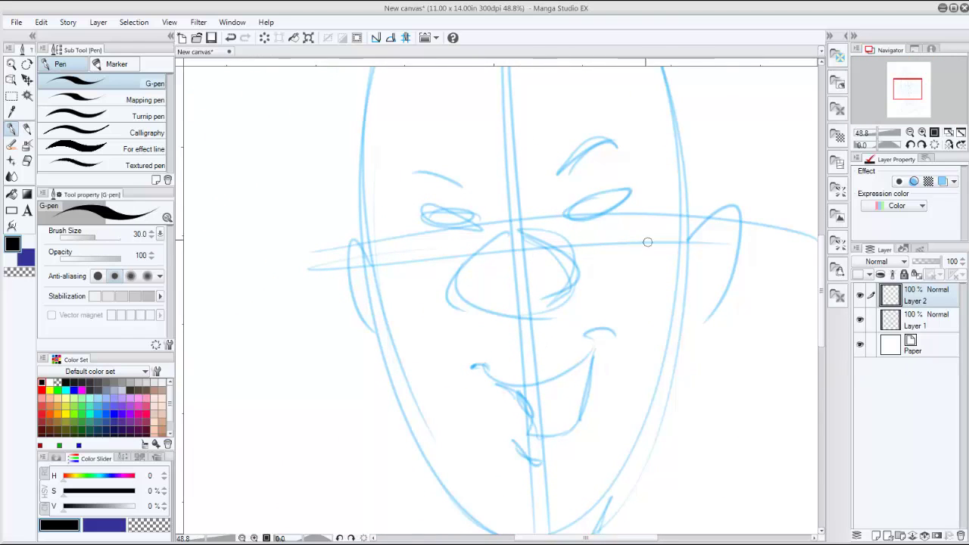
pyautogui.moveTo(564, 216)
pyautogui.mouseDown()
pyautogui.moveTo(645, 203)
pyautogui.moveTo(629, 198)
pyautogui.moveTo(631, 190)
pyautogui.moveTo(568, 218)
pyautogui.mouseUp()
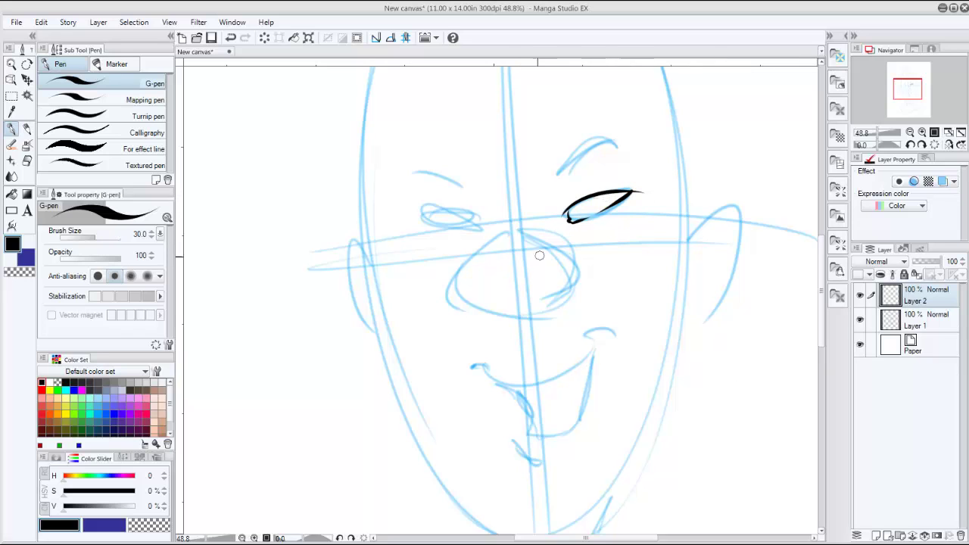
pyautogui.moveTo(476, 217)
pyautogui.mouseDown()
pyautogui.moveTo(421, 217)
pyautogui.moveTo(483, 225)
pyautogui.mouseUp()
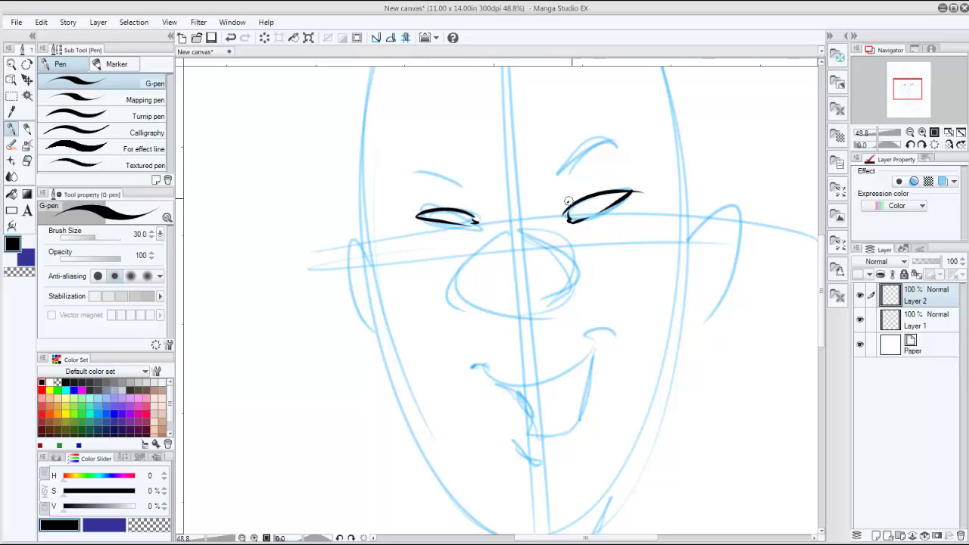
pyautogui.moveTo(568, 204); pyautogui.dragTo(612, 189)
# Step: Ink the large rounded nose with two nostrils and a curved highlight line on its tip
pyautogui.moveTo(440, 206)
pyautogui.mouseDown()
pyautogui.moveTo(466, 211)
pyautogui.moveTo(477, 251)
pyautogui.moveTo(460, 283)
pyautogui.moveTo(479, 303)
pyautogui.moveTo(518, 314)
pyautogui.moveTo(563, 300)
pyautogui.moveTo(574, 250)
pyautogui.moveTo(520, 225)
pyautogui.mouseUp()
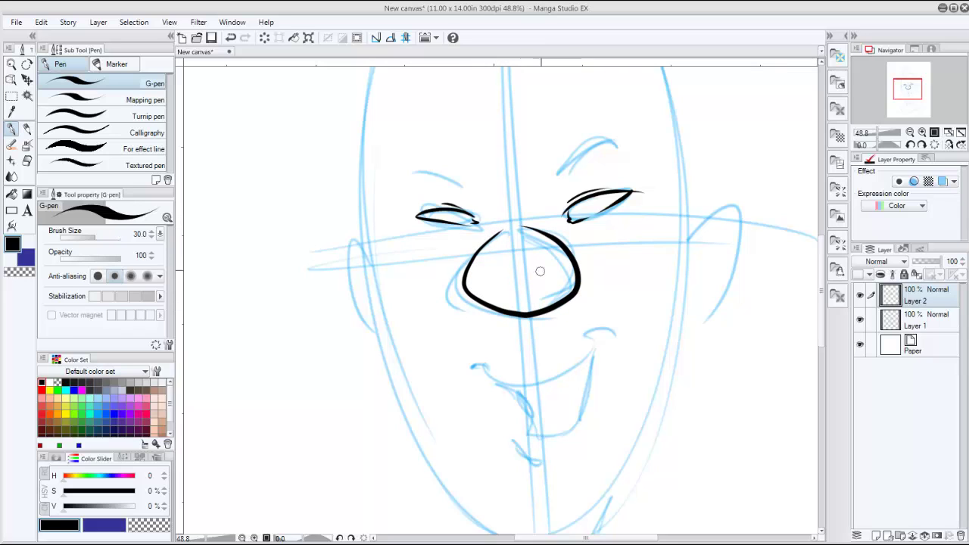
pyautogui.moveTo(560, 291)
pyautogui.mouseDown()
pyautogui.moveTo(541, 302)
pyautogui.moveTo(560, 293)
pyautogui.mouseUp()
pyautogui.moveTo(501, 298); pyautogui.dragTo(484, 297)
pyautogui.moveTo(507, 250); pyautogui.dragTo(516, 251)
# Step: Ink the lopsided grin with its dark corner, teeth line, lower lip and chin creases
pyautogui.moveTo(570, 371); pyautogui.dragTo(550, 270)
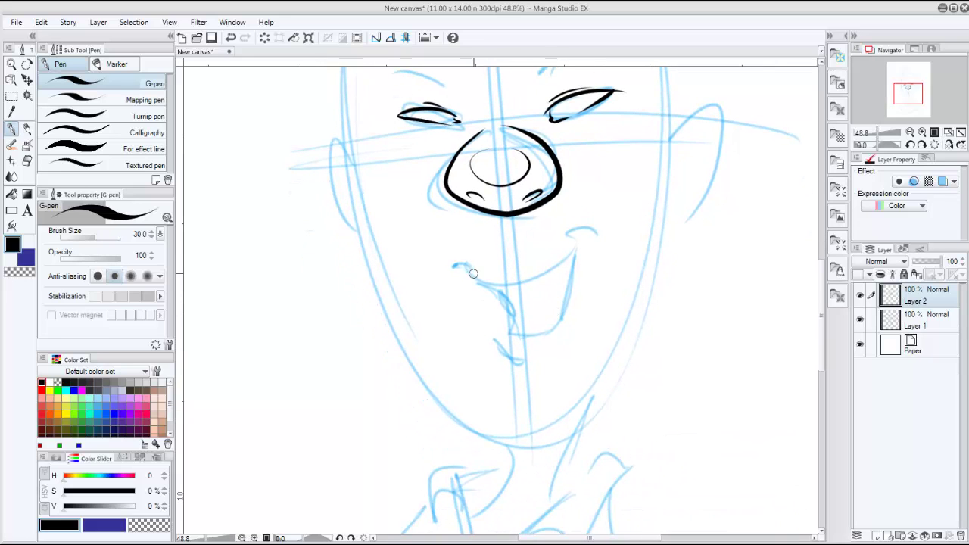
pyautogui.moveTo(468, 268)
pyautogui.mouseDown()
pyautogui.moveTo(529, 268)
pyautogui.moveTo(569, 222)
pyautogui.moveTo(464, 271)
pyautogui.moveTo(504, 300)
pyautogui.moveTo(513, 340)
pyautogui.moveTo(546, 339)
pyautogui.moveTo(575, 304)
pyautogui.moveTo(575, 226)
pyautogui.mouseUp()
pyautogui.moveTo(500, 279)
pyautogui.mouseDown()
pyautogui.moveTo(518, 298)
pyautogui.moveTo(515, 334)
pyautogui.mouseUp()
pyautogui.moveTo(518, 301); pyautogui.dragTo(582, 274)
pyautogui.moveTo(494, 277)
pyautogui.mouseDown()
pyautogui.moveTo(516, 296)
pyautogui.moveTo(510, 289)
pyautogui.moveTo(505, 298)
pyautogui.moveTo(495, 281)
pyautogui.moveTo(518, 342)
pyautogui.mouseUp()
pyautogui.moveTo(518, 297)
pyautogui.mouseDown()
pyautogui.moveTo(487, 349)
pyautogui.moveTo(558, 359)
pyautogui.mouseUp()
pyautogui.moveTo(587, 414)
pyautogui.mouseDown()
pyautogui.moveTo(592, 394)
pyautogui.moveTo(508, 271)
pyautogui.mouseUp()
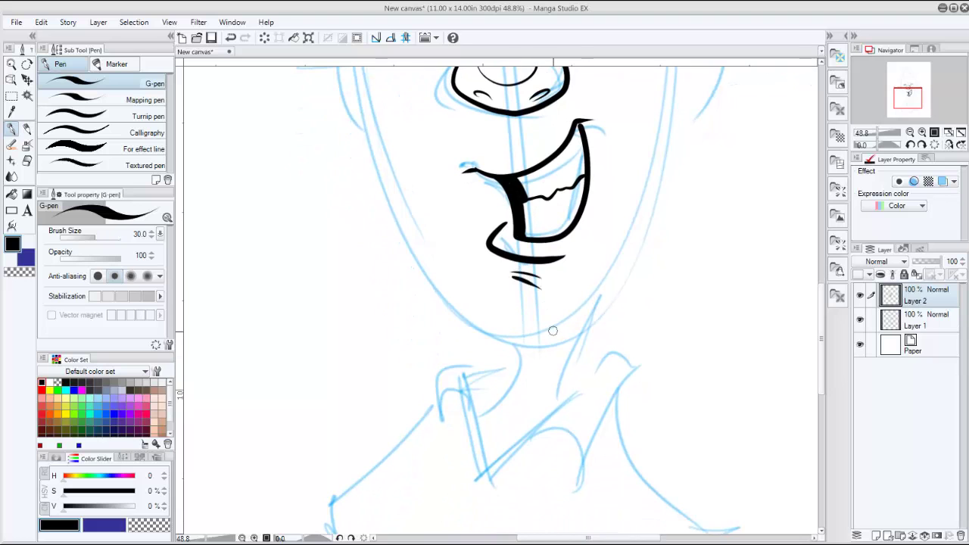
# Step: Ink the outlines and inner folds of both ears
pyautogui.moveTo(551, 324)
pyautogui.mouseDown()
pyautogui.moveTo(573, 454)
pyautogui.moveTo(550, 294)
pyautogui.mouseUp()
pyautogui.moveTo(581, 199)
pyautogui.mouseDown()
pyautogui.moveTo(600, 181)
pyautogui.moveTo(630, 219)
pyautogui.moveTo(581, 265)
pyautogui.mouseUp()
pyautogui.moveTo(586, 226)
pyautogui.mouseDown()
pyautogui.moveTo(621, 209)
pyautogui.moveTo(601, 242)
pyautogui.mouseUp()
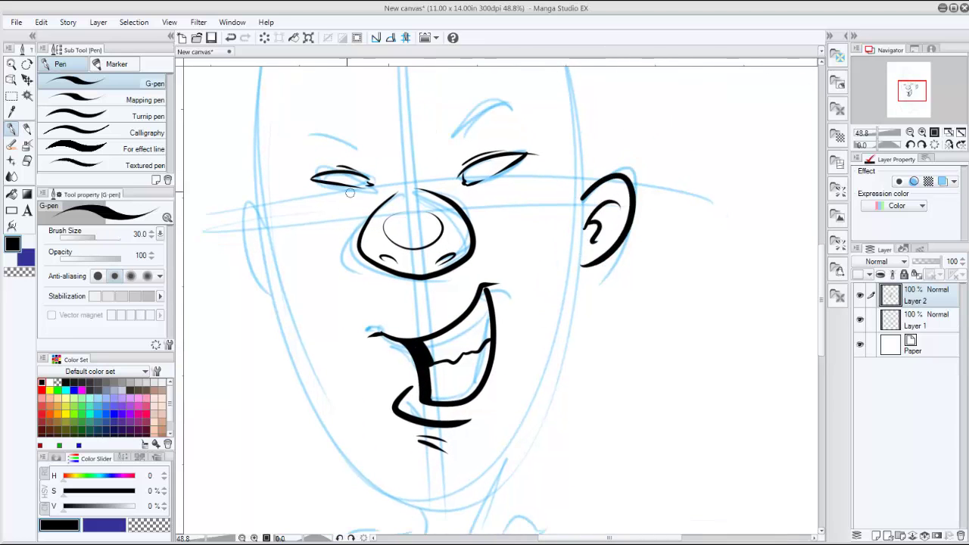
pyautogui.moveTo(257, 216); pyautogui.dragTo(274, 269)
pyautogui.moveTo(254, 226); pyautogui.dragTo(263, 244)
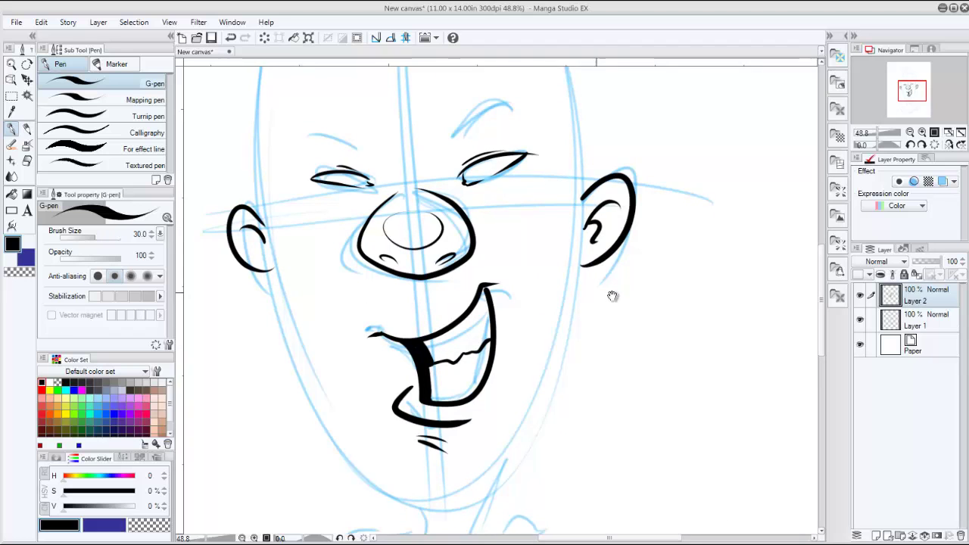
# Step: Ink the face outline from one ear around the chin to the other ear
pyautogui.moveTo(587, 325); pyautogui.dragTo(638, 355)
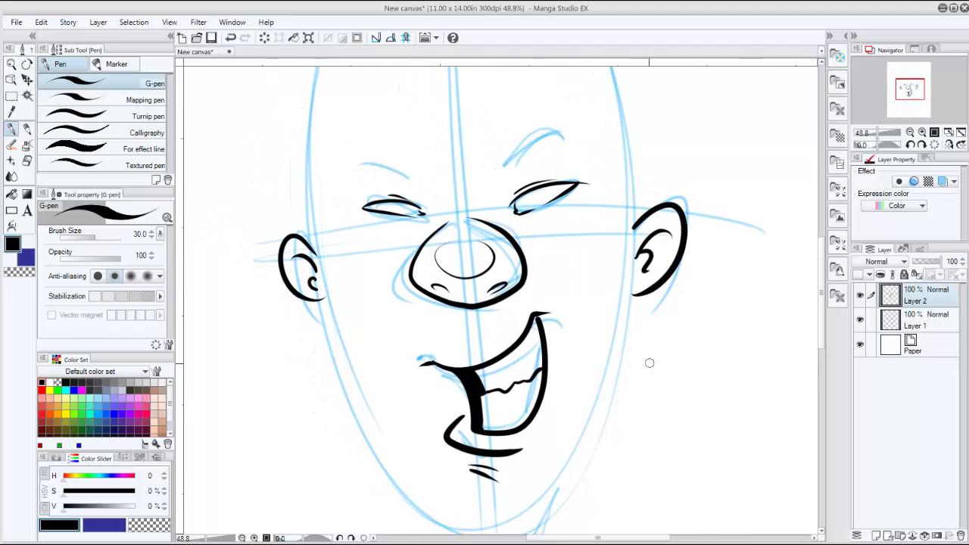
pyautogui.scroll(-1, 637, 396)
pyautogui.scroll(-1, 637, 397)
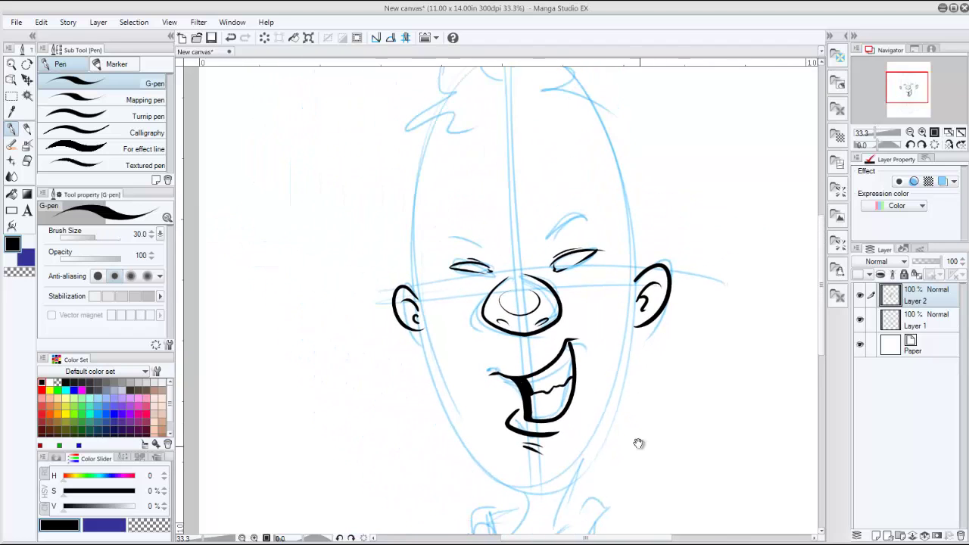
pyautogui.moveTo(580, 360); pyautogui.dragTo(580, 227)
pyautogui.moveTo(359, 119)
pyautogui.mouseDown()
pyautogui.moveTo(365, 186)
pyautogui.moveTo(392, 266)
pyautogui.moveTo(416, 303)
pyautogui.moveTo(473, 341)
pyautogui.moveTo(505, 333)
pyautogui.moveTo(559, 257)
pyautogui.moveTo(577, 194)
pyautogui.moveTo(579, 123)
pyautogui.mouseUp()
pyautogui.moveTo(578, 270); pyautogui.dragTo(575, 431)
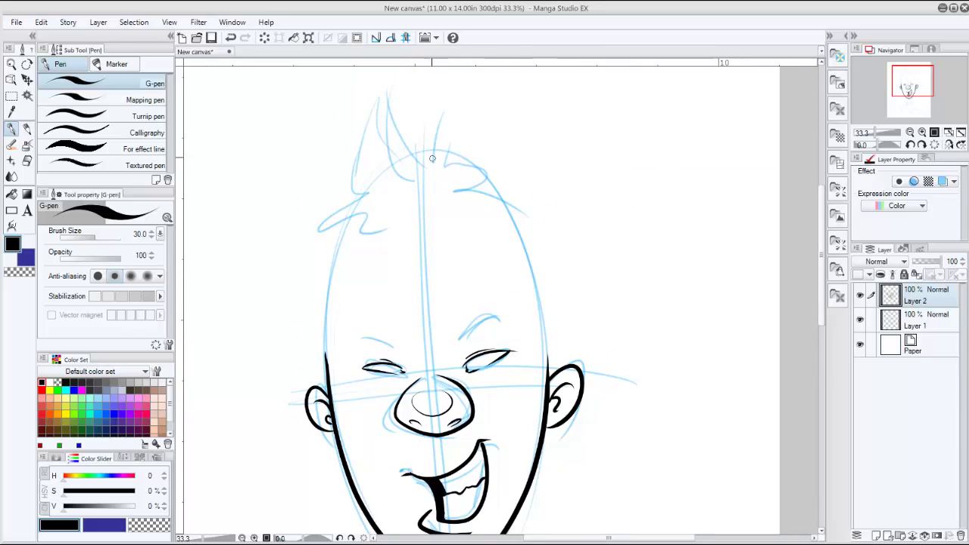
# Step: Ink the spiky hair tufts on top and the inner hairline down both sides of the forehead
pyautogui.moveTo(427, 163)
pyautogui.mouseDown()
pyautogui.moveTo(393, 97)
pyautogui.moveTo(382, 150)
pyautogui.moveTo(424, 167)
pyautogui.mouseUp()
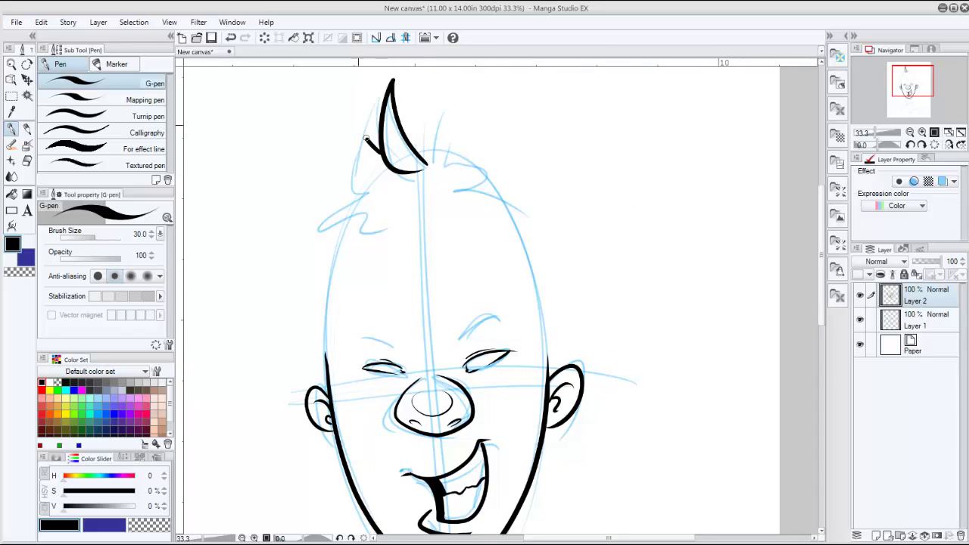
pyautogui.moveTo(373, 146)
pyautogui.mouseDown()
pyautogui.moveTo(367, 169)
pyautogui.moveTo(396, 173)
pyautogui.moveTo(342, 151)
pyautogui.moveTo(372, 180)
pyautogui.moveTo(321, 225)
pyautogui.moveTo(327, 354)
pyautogui.mouseUp()
pyautogui.moveTo(420, 157)
pyautogui.mouseDown()
pyautogui.moveTo(417, 106)
pyautogui.moveTo(436, 142)
pyautogui.moveTo(463, 148)
pyautogui.moveTo(452, 163)
pyautogui.moveTo(491, 141)
pyautogui.moveTo(475, 171)
pyautogui.moveTo(524, 282)
pyautogui.moveTo(546, 373)
pyautogui.mouseUp()
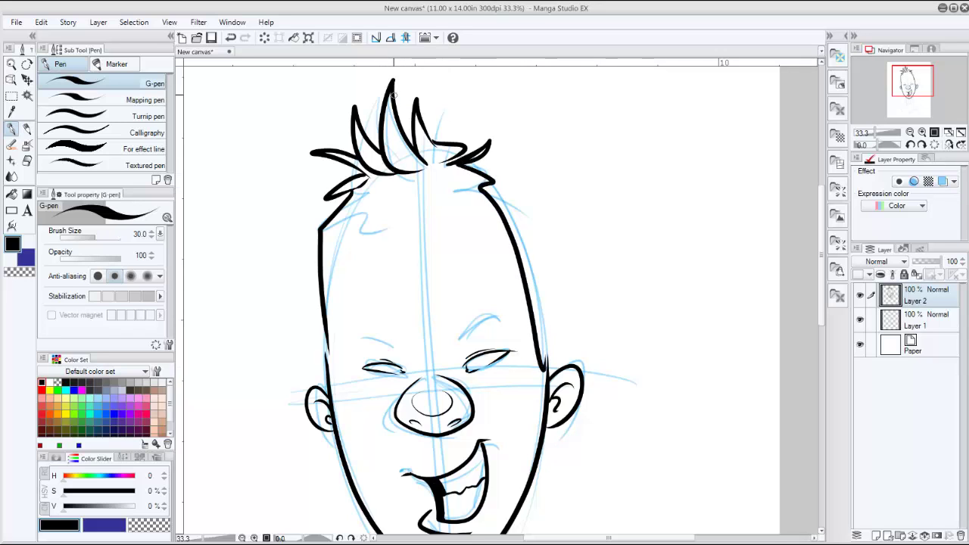
# Step: Ink the outer contour of the hair down both sides of the head to the ears
pyautogui.moveTo(413, 115)
pyautogui.mouseDown()
pyautogui.moveTo(489, 133)
pyautogui.moveTo(569, 239)
pyautogui.moveTo(565, 367)
pyautogui.mouseUp()
pyautogui.moveTo(350, 162)
pyautogui.mouseDown()
pyautogui.moveTo(307, 217)
pyautogui.moveTo(326, 355)
pyautogui.mouseUp()
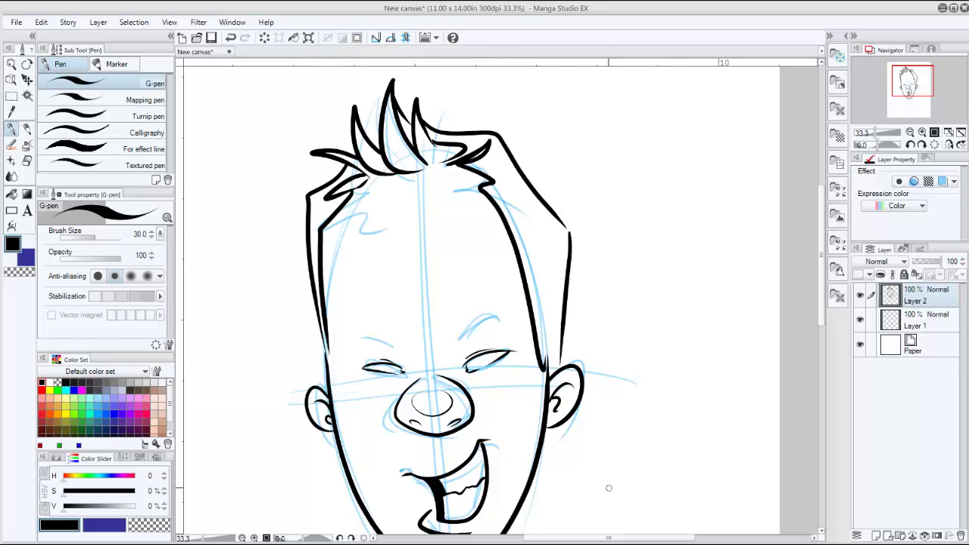
pyautogui.moveTo(367, 183); pyautogui.dragTo(413, 190)
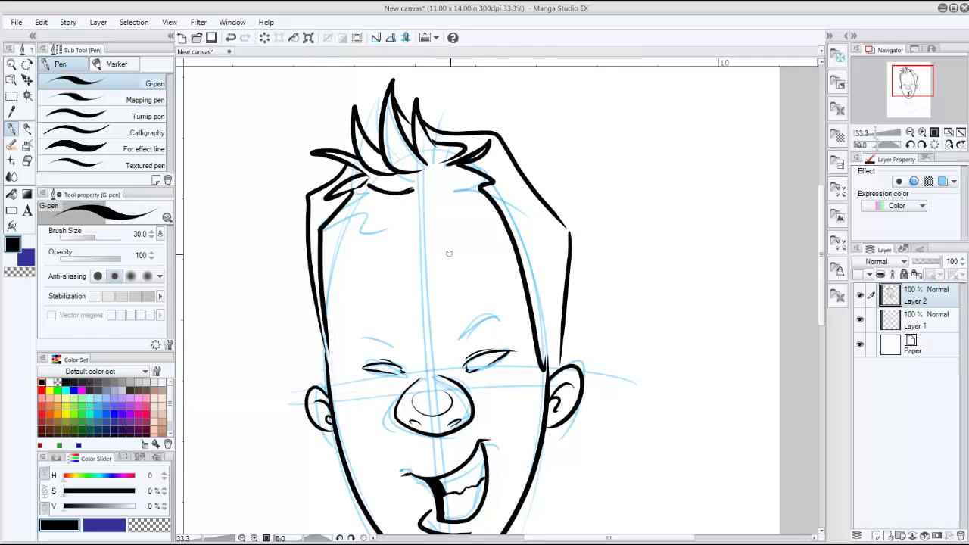
pyautogui.hotkey('ctrl', 'z')
# Step: Ink the two thick, angled eyebrows above the eyes, redoing the stroke that goes wrong
pyautogui.scroll(-5, 609, 457)
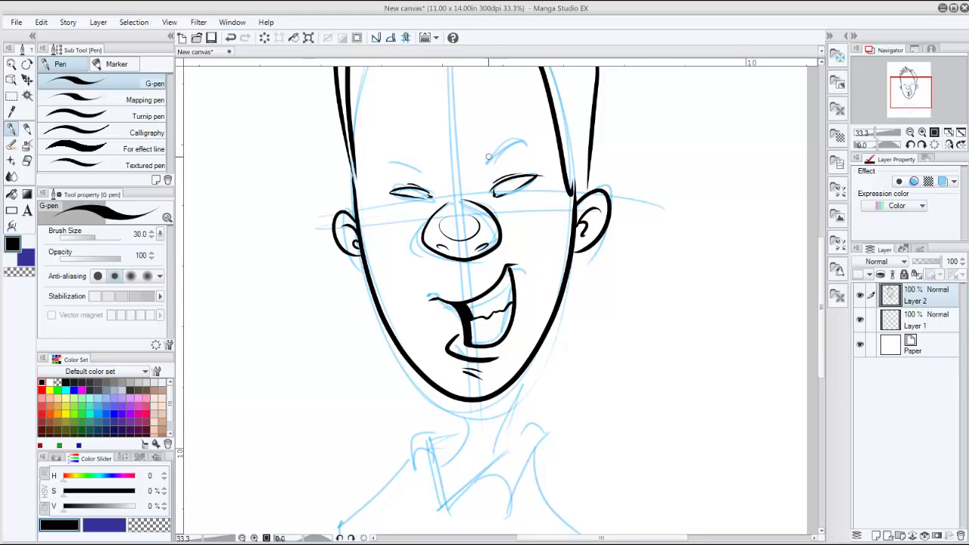
pyautogui.moveTo(491, 168); pyautogui.dragTo(526, 137)
pyautogui.moveTo(492, 171); pyautogui.dragTo(531, 135)
pyautogui.hotkey('ctrl', 'z')
pyautogui.moveTo(492, 171)
pyautogui.mouseDown()
pyautogui.moveTo(528, 136)
pyautogui.moveTo(536, 146)
pyautogui.mouseUp()
pyautogui.moveTo(420, 166)
pyautogui.mouseDown()
pyautogui.moveTo(426, 173)
pyautogui.moveTo(417, 152)
pyautogui.moveTo(391, 143)
pyautogui.moveTo(385, 169)
pyautogui.moveTo(413, 149)
pyautogui.moveTo(425, 174)
pyautogui.mouseUp()
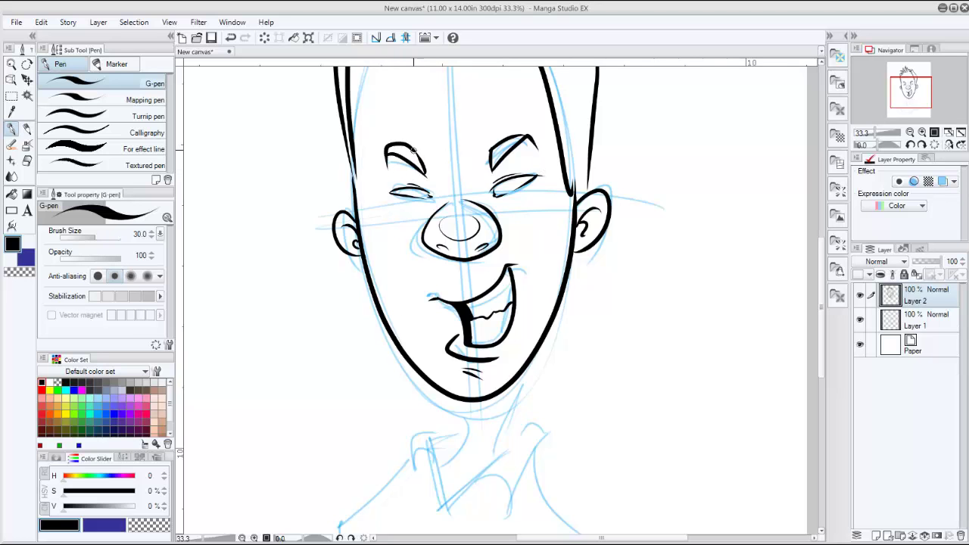
# Step: Ink the neck lines and the pointed shirt collar below the chin
pyautogui.scroll(-2, 624, 460)
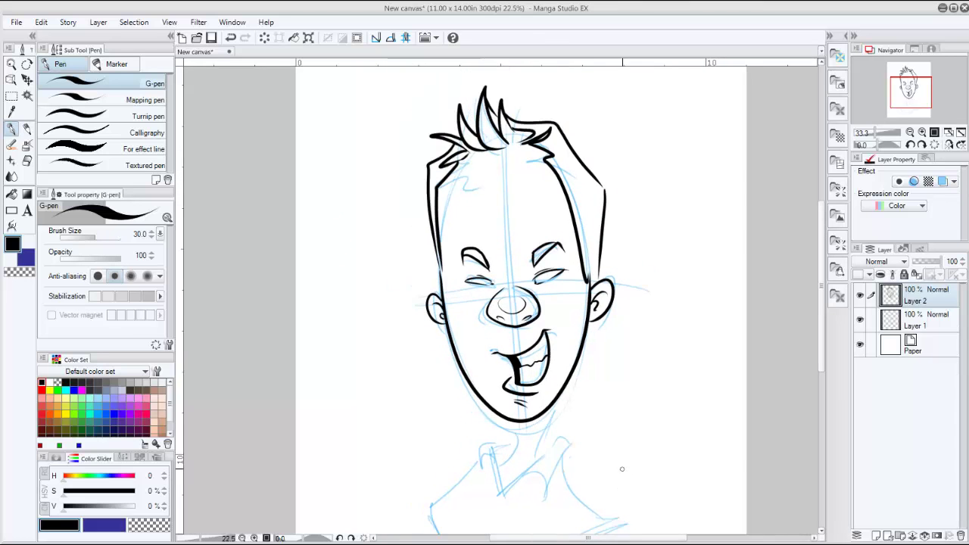
pyautogui.moveTo(623, 465); pyautogui.dragTo(611, 321)
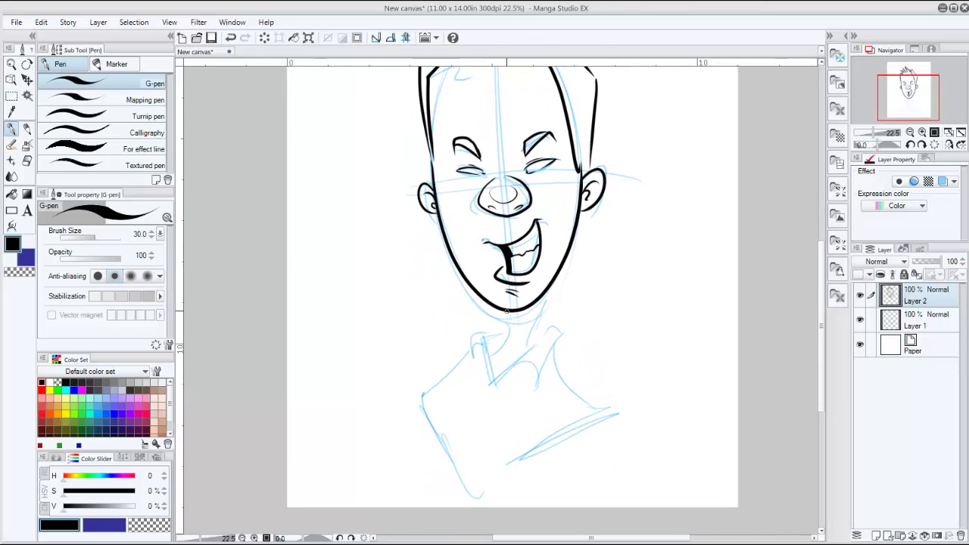
pyautogui.moveTo(507, 310); pyautogui.dragTo(490, 350)
pyautogui.moveTo(545, 296)
pyautogui.mouseDown()
pyautogui.moveTo(516, 359)
pyautogui.moveTo(547, 337)
pyautogui.mouseUp()
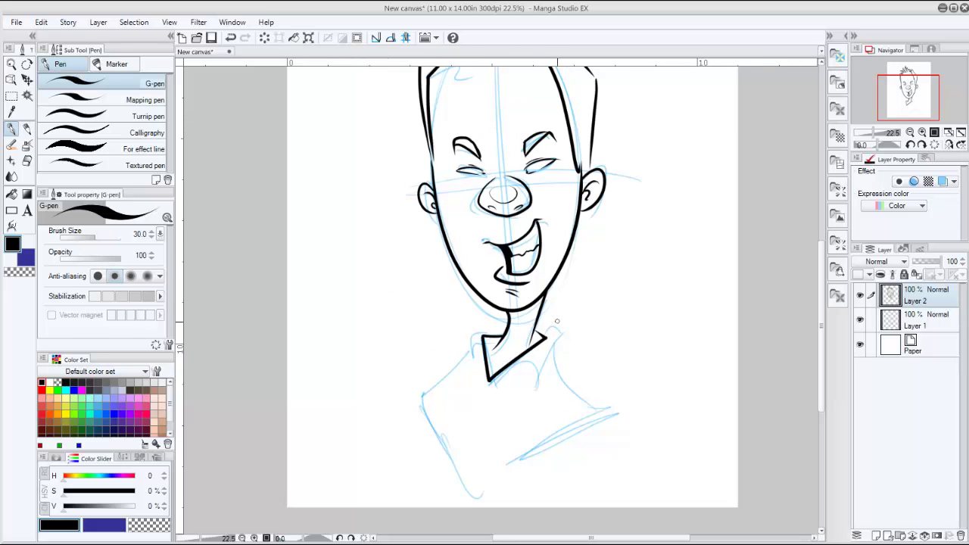
pyautogui.moveTo(506, 367)
pyautogui.mouseDown()
pyautogui.moveTo(536, 364)
pyautogui.moveTo(560, 337)
pyautogui.moveTo(531, 323)
pyautogui.mouseUp()
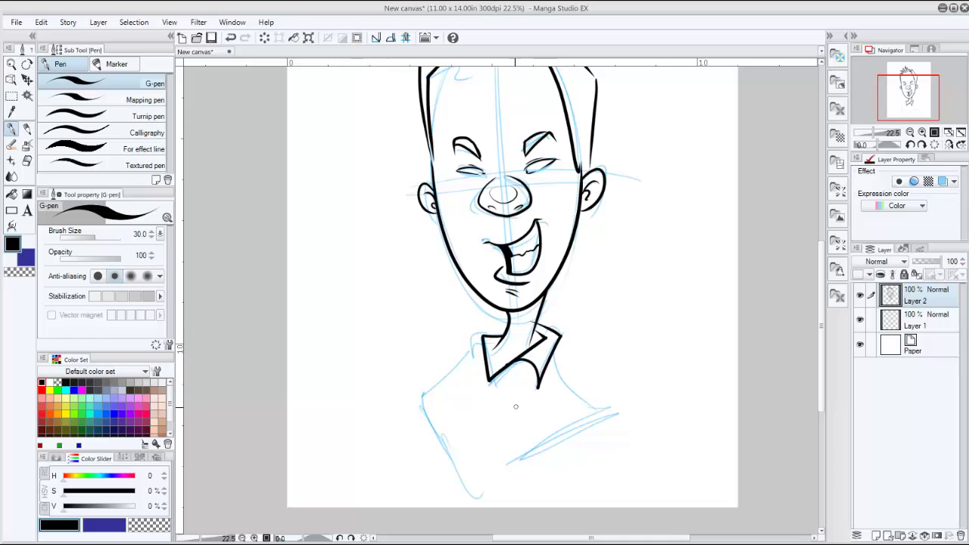
# Step: Ink the remaining collar flap, the shoulder lines and the shirt's outer edges over the blue sketch
pyautogui.moveTo(484, 353)
pyautogui.mouseDown()
pyautogui.moveTo(467, 365)
pyautogui.moveTo(504, 322)
pyautogui.mouseUp()
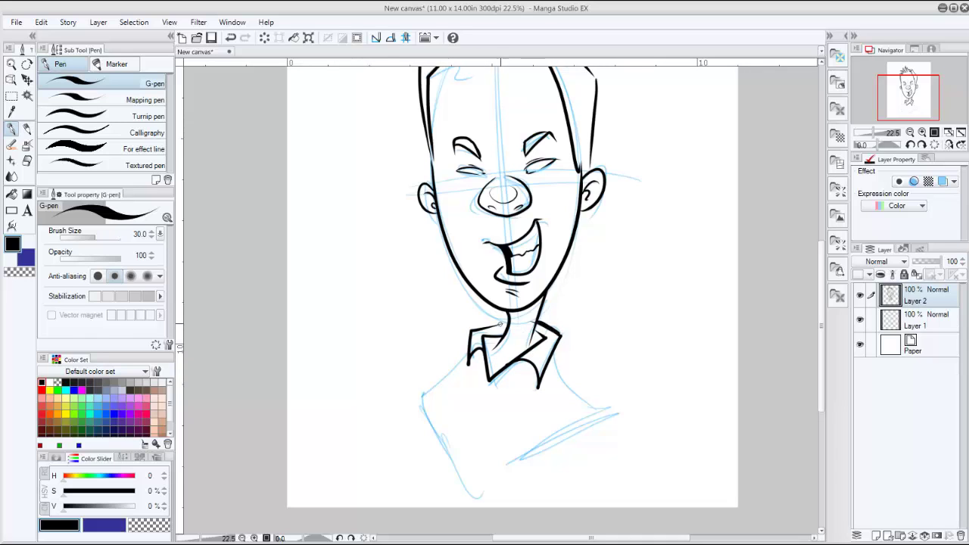
pyautogui.moveTo(504, 324); pyautogui.dragTo(483, 330)
pyautogui.moveTo(556, 350)
pyautogui.mouseDown()
pyautogui.moveTo(615, 415)
pyautogui.moveTo(539, 451)
pyautogui.mouseUp()
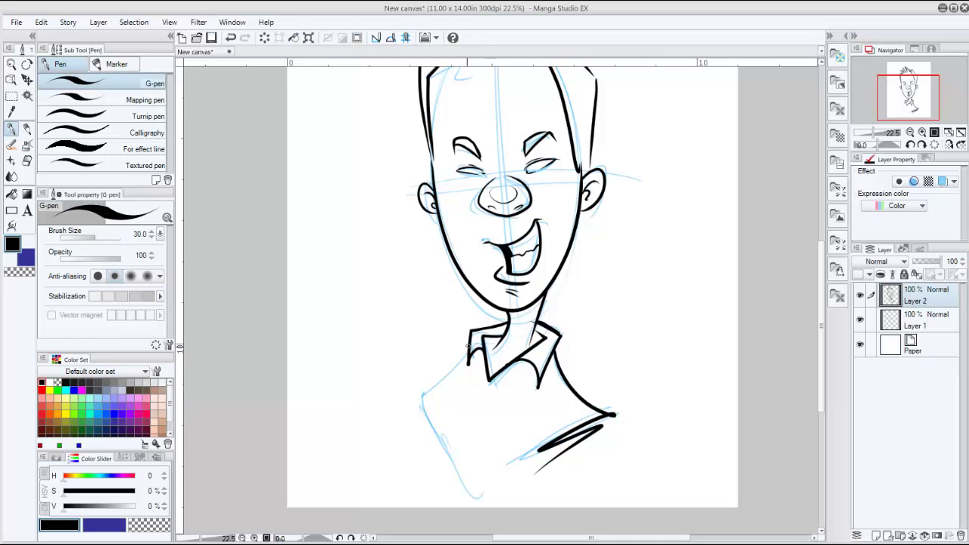
pyautogui.moveTo(468, 346)
pyautogui.mouseDown()
pyautogui.moveTo(416, 392)
pyautogui.moveTo(465, 498)
pyautogui.mouseUp()
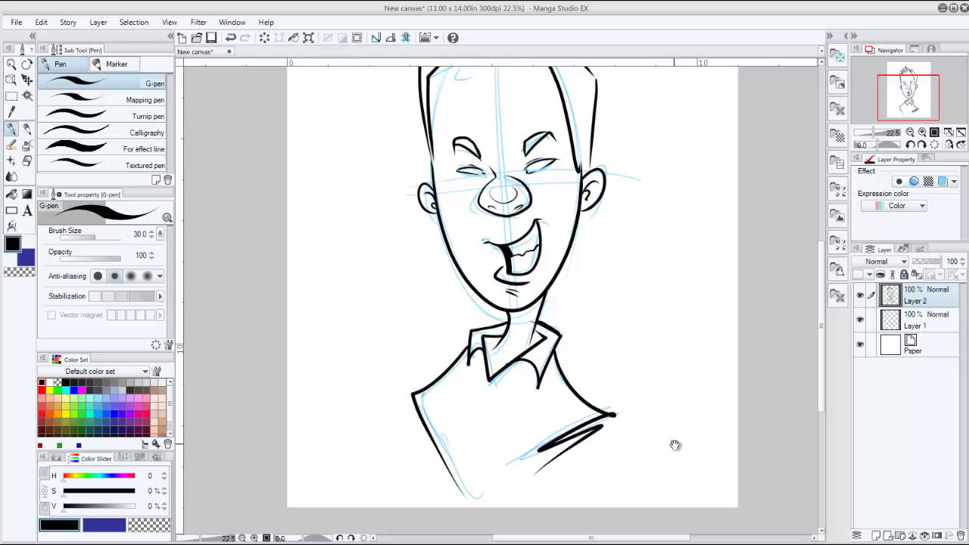
pyautogui.moveTo(675, 445); pyautogui.dragTo(666, 418)
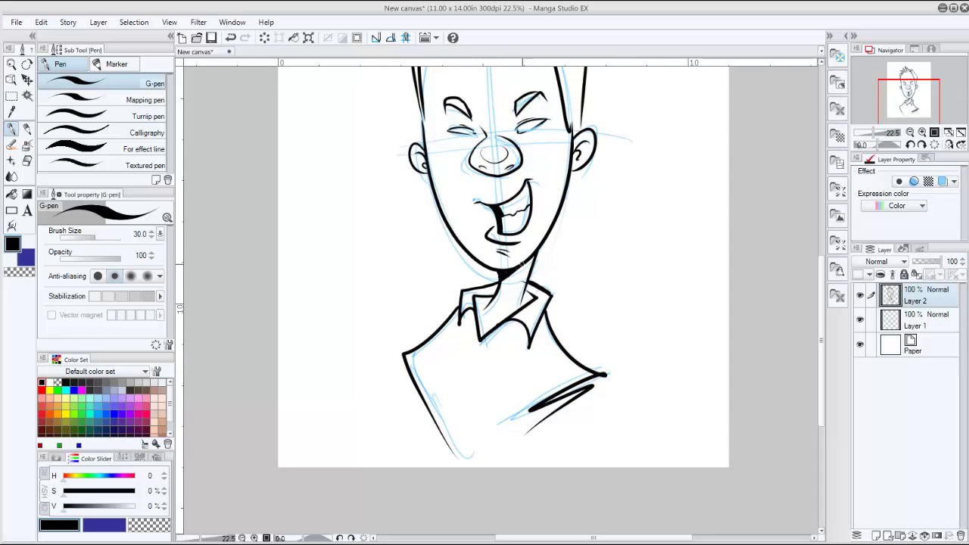
pyautogui.moveTo(589, 337); pyautogui.dragTo(627, 441)
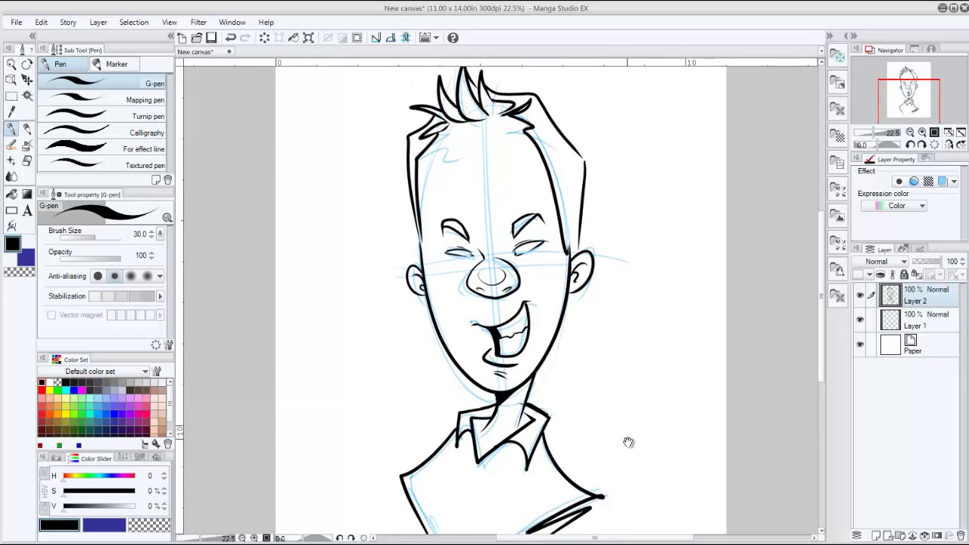
pyautogui.scroll(3, 630, 437)
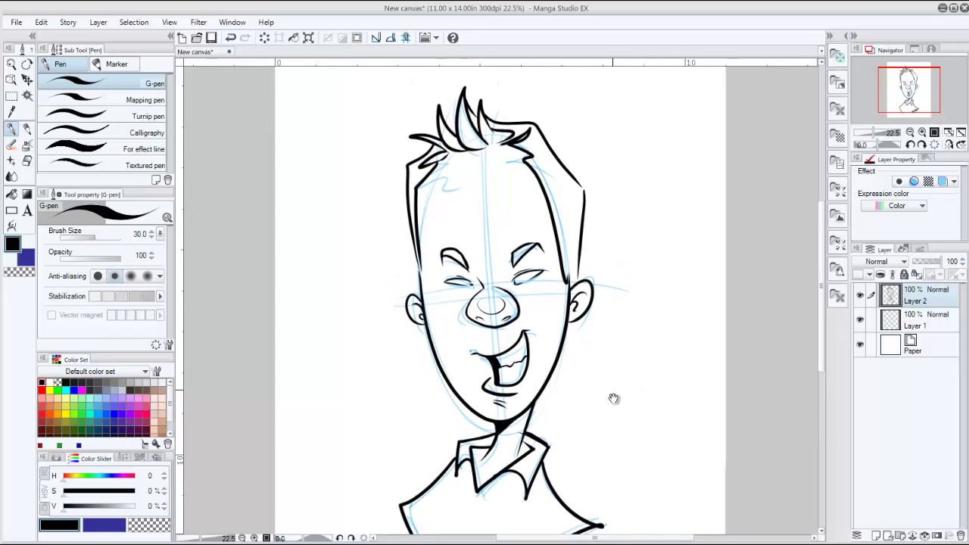
pyautogui.click(27, 160)
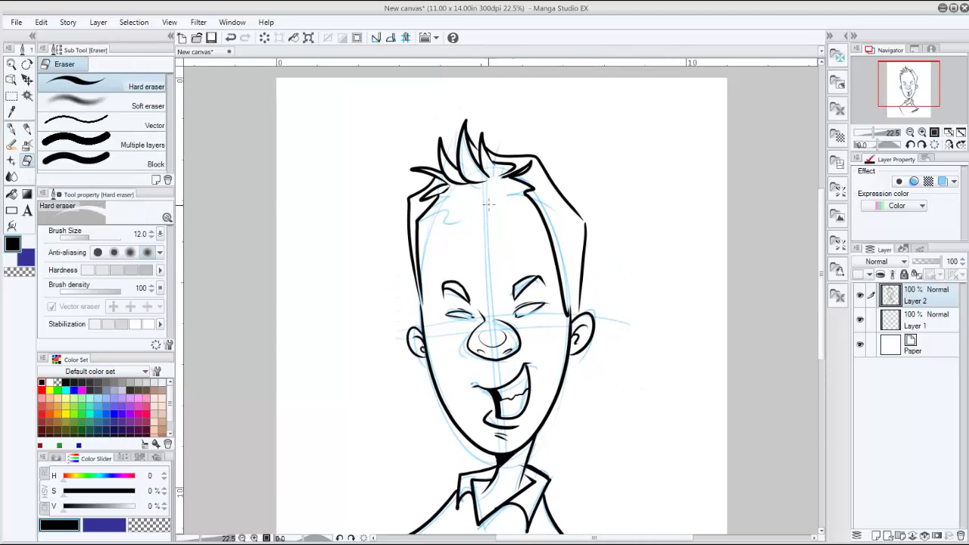
pyautogui.scroll(-2, 695, 418)
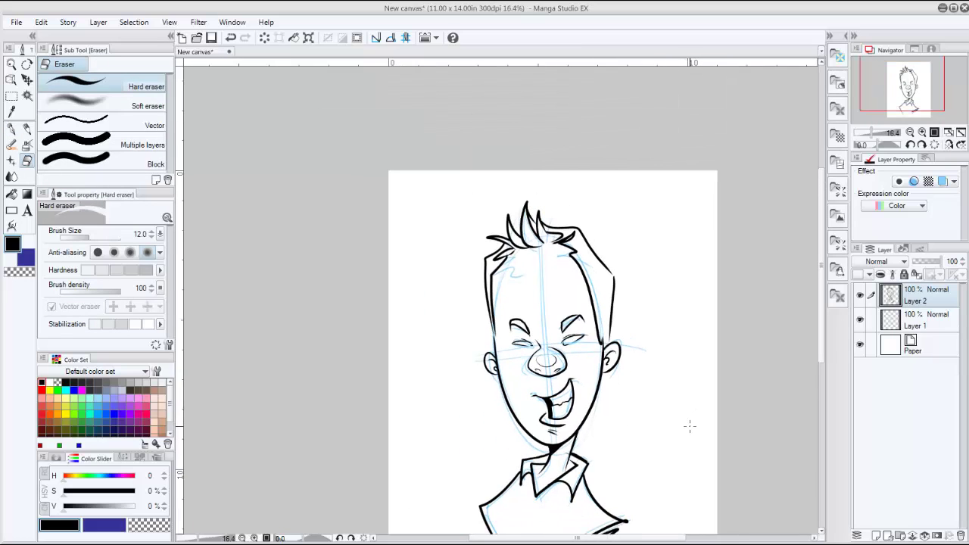
pyautogui.moveTo(676, 439); pyautogui.dragTo(666, 390)
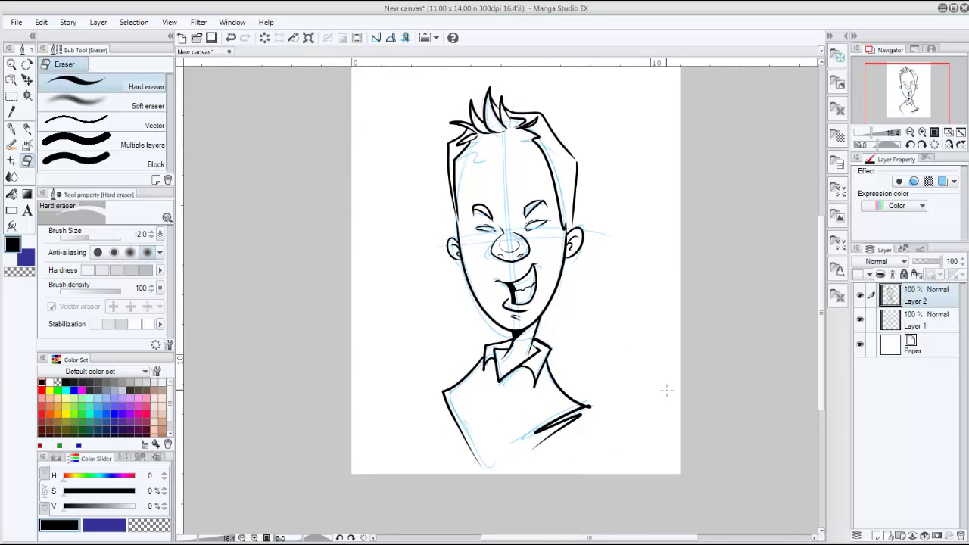
# Step: Add a new layer between the ink and sketch layers, and hide the blue sketch on Layer 1
pyautogui.click(914, 319)
pyautogui.hotkey('ctrl', 'shift', 'n')
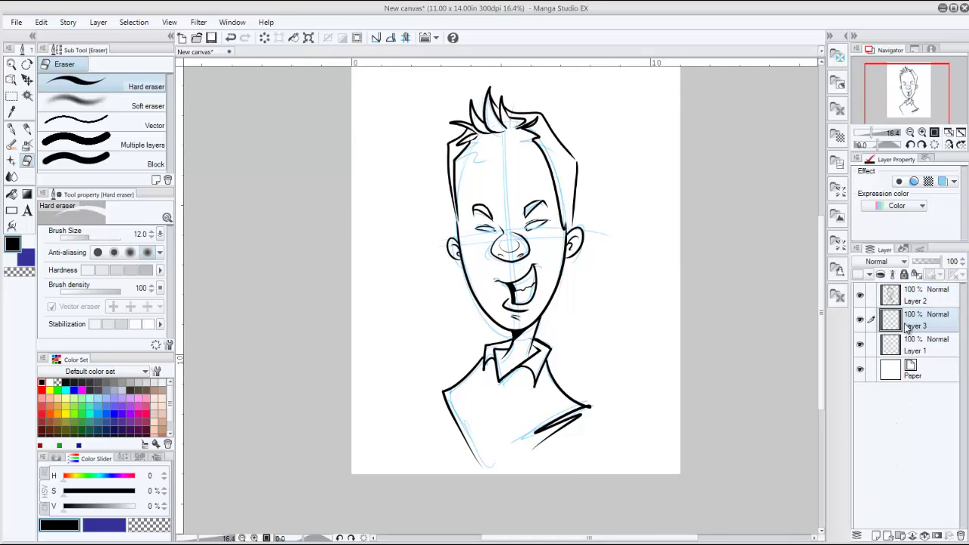
pyautogui.click(908, 347)
pyautogui.click(859, 344)
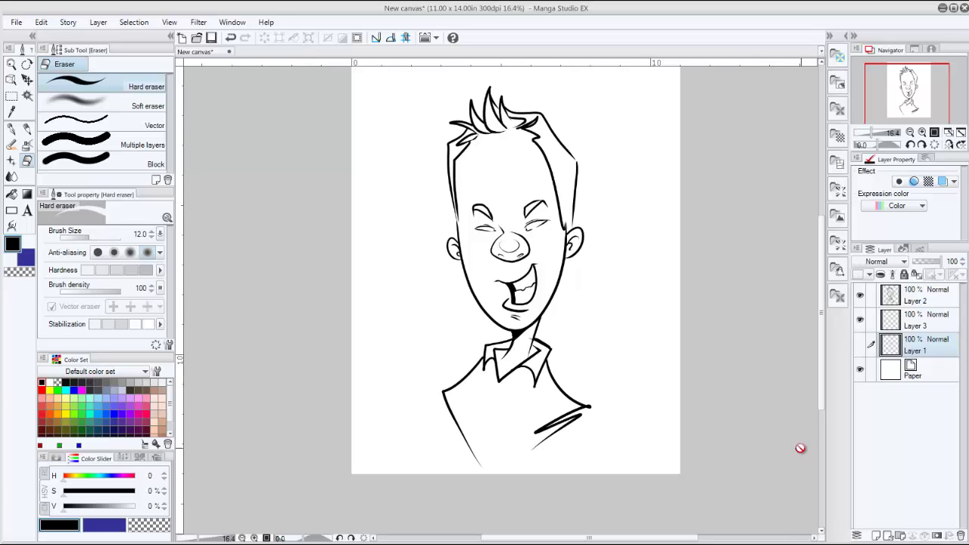
# Step: Set the ink layer, Layer 2, as the reference layer and make the empty Layer 3 active
pyautogui.click(907, 295)
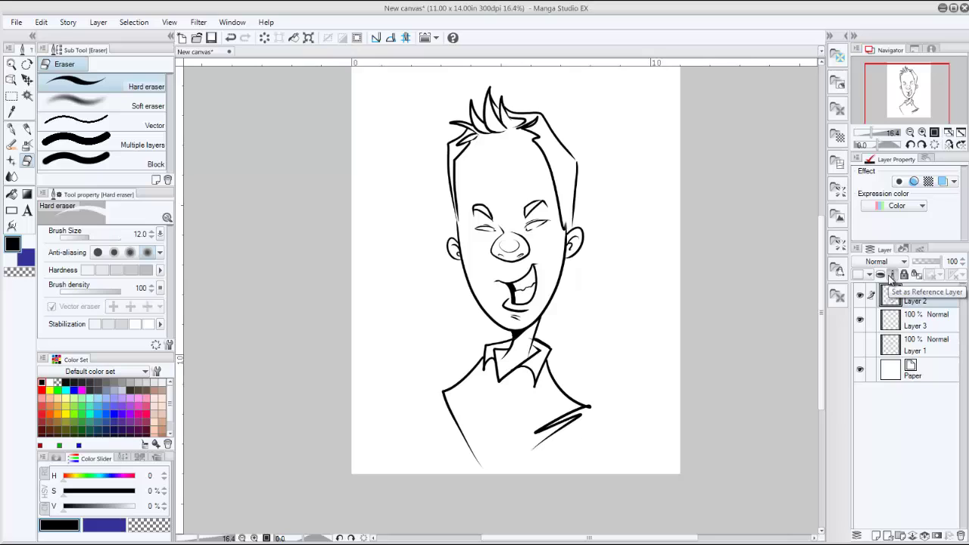
pyautogui.click(916, 331)
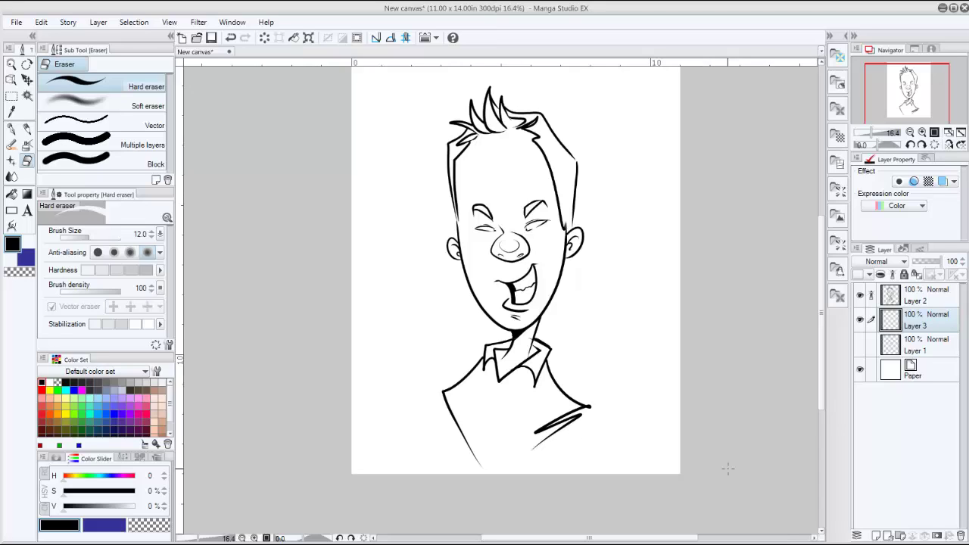
pyautogui.click(904, 303)
pyautogui.click(906, 322)
# Step: Switch to the Fill tool and widen the tool palettes to show its multiple referring options in full
pyautogui.click(12, 195)
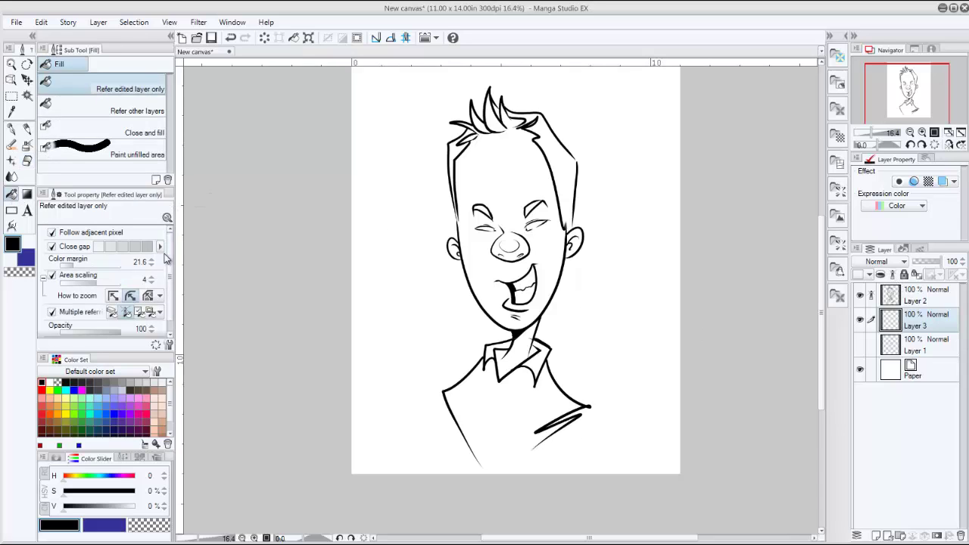
pyautogui.scroll(-1, 171, 265)
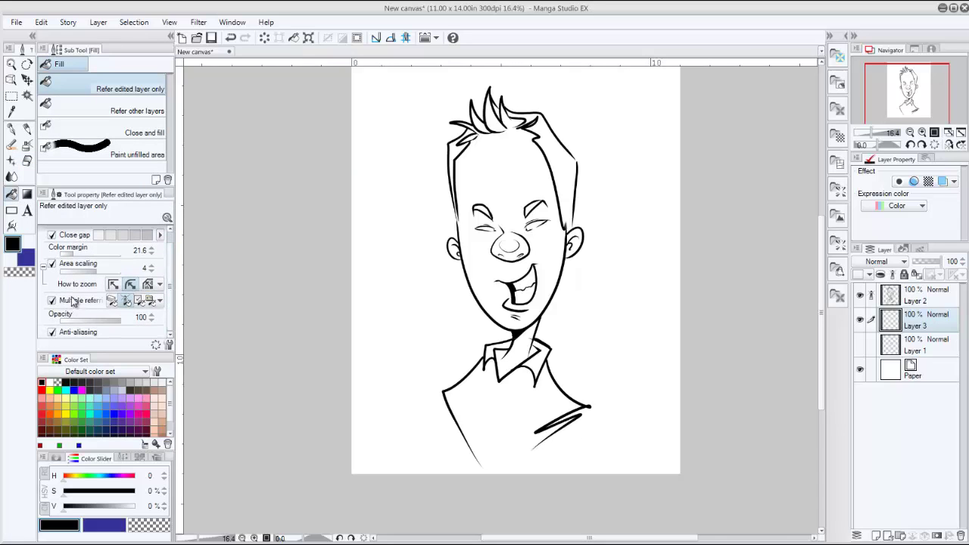
pyautogui.moveTo(175, 300); pyautogui.dragTo(242, 302)
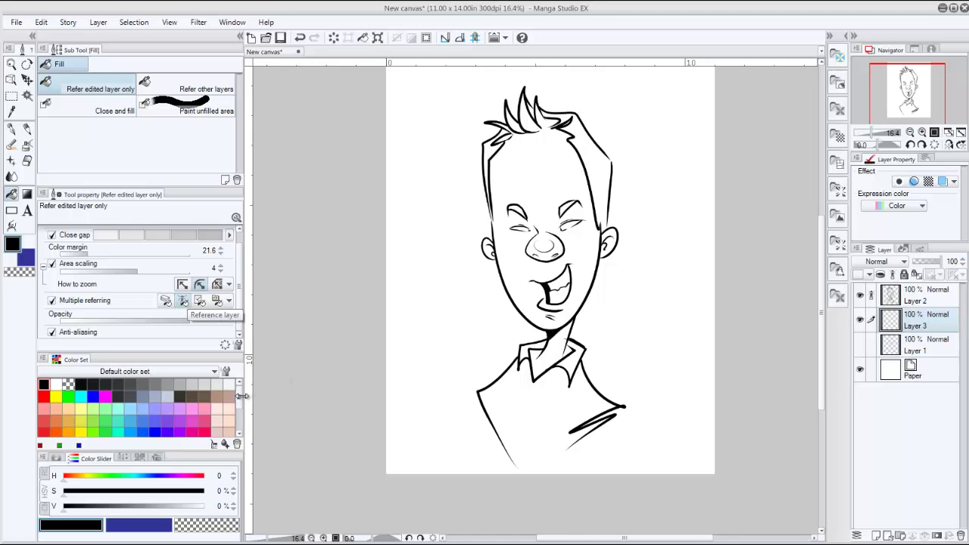
# Step: Fill the face and neck on Layer 3 with a light skin tone (H 22, S 22%, V 100%)
pyautogui.moveTo(239, 400); pyautogui.dragTo(239, 423)
pyautogui.click(217, 394)
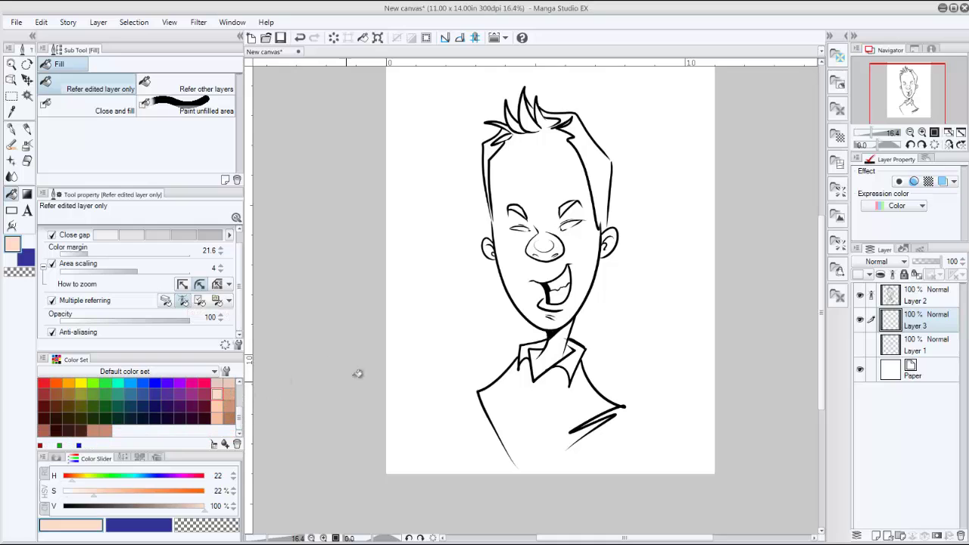
pyautogui.click(580, 241)
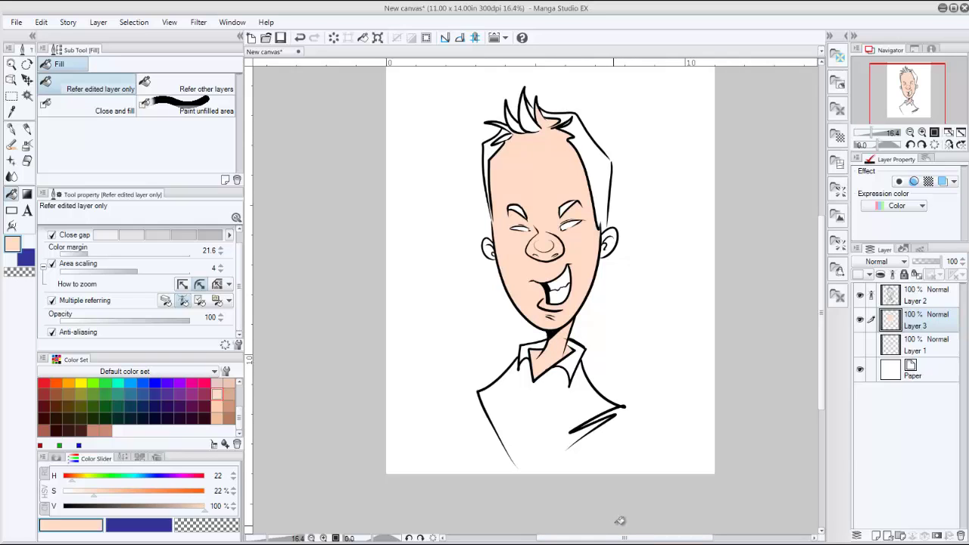
# Step: Add a layer above the skin layer and fill the mouth, teeth and both eyes with grey-blue (H 217, S 28%, V 66%)
pyautogui.click(876, 536)
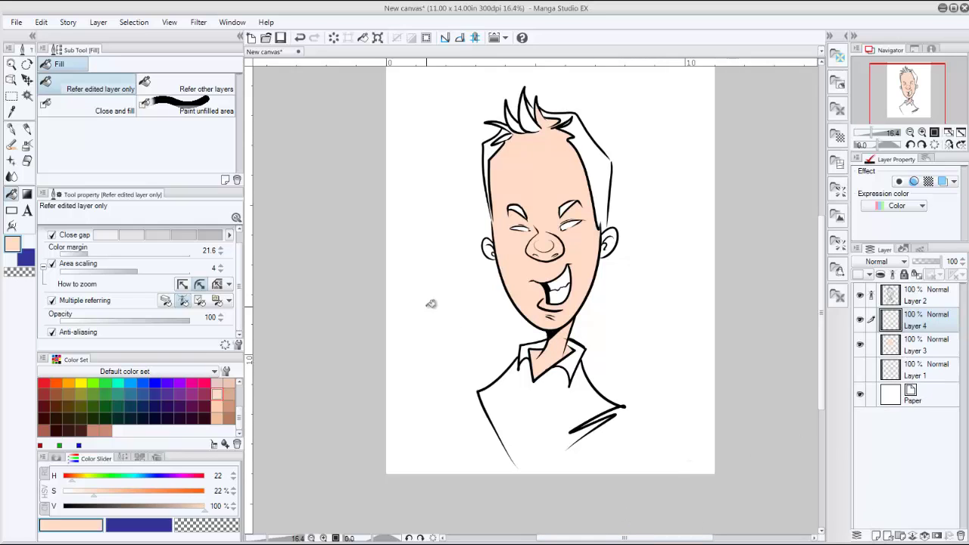
pyautogui.click(239, 388)
pyautogui.click(142, 396)
pyautogui.click(561, 278)
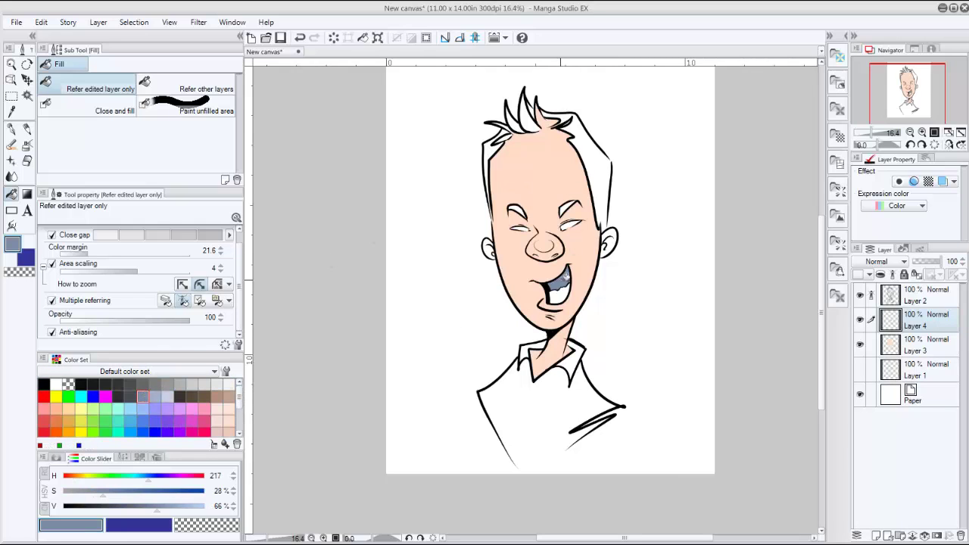
pyautogui.click(562, 294)
pyautogui.click(570, 225)
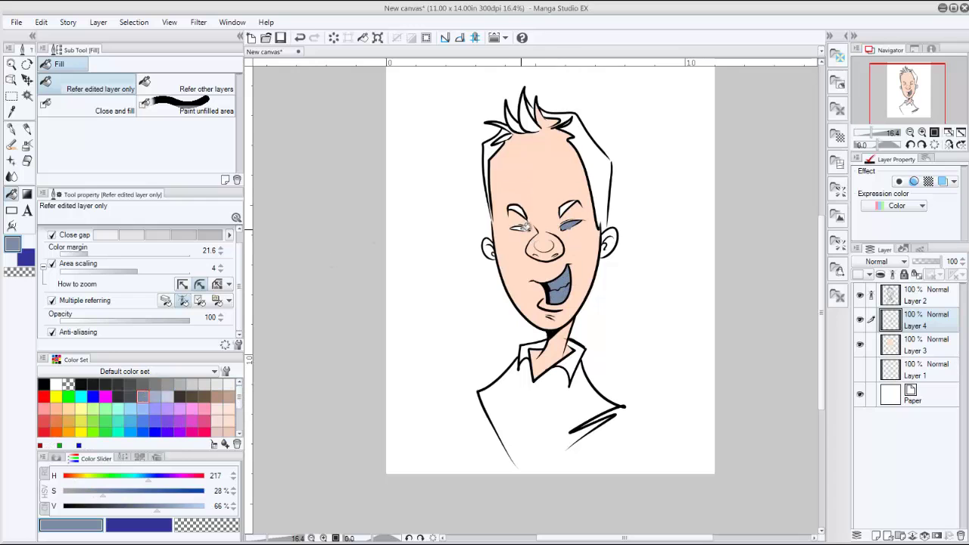
pyautogui.click(523, 226)
pyautogui.scroll(-1, 579, 280)
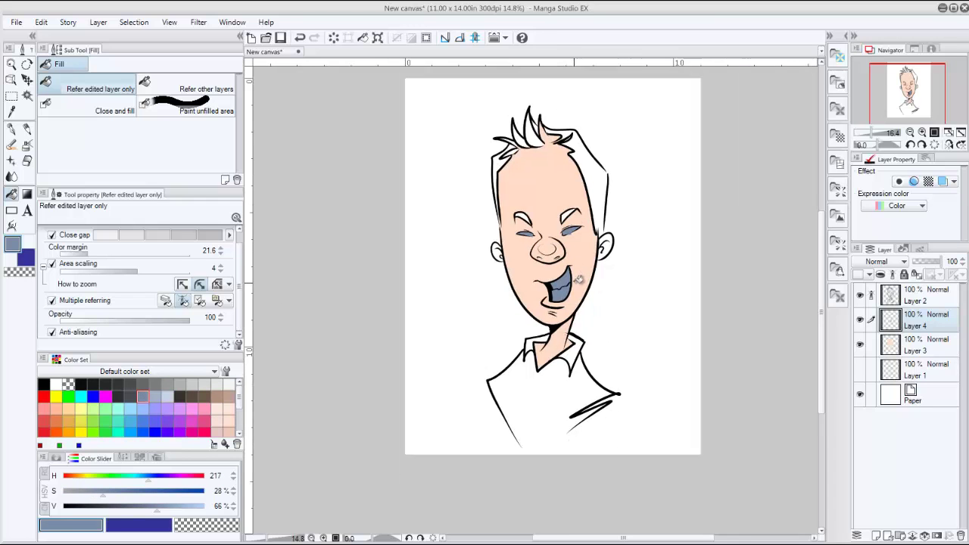
pyautogui.scroll(4, 577, 286)
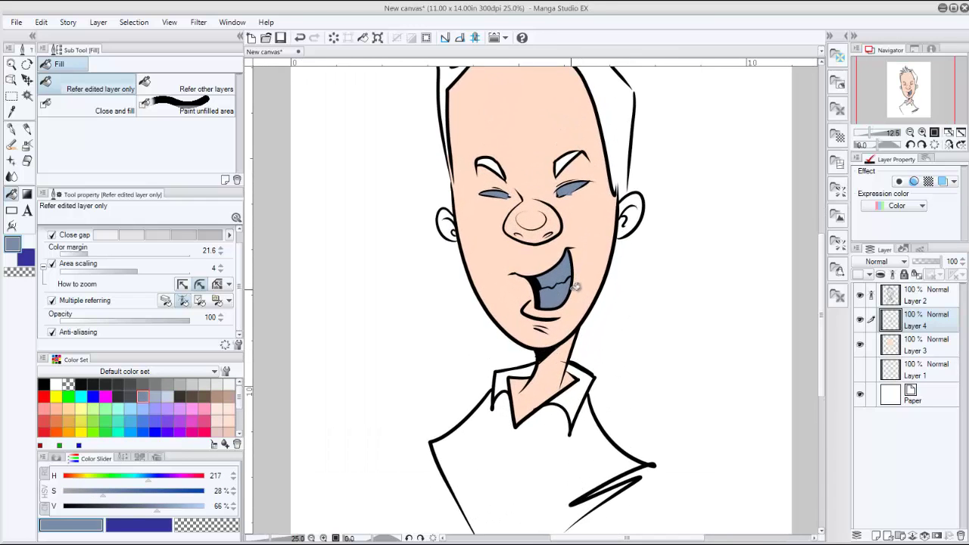
pyautogui.scroll(4, 577, 286)
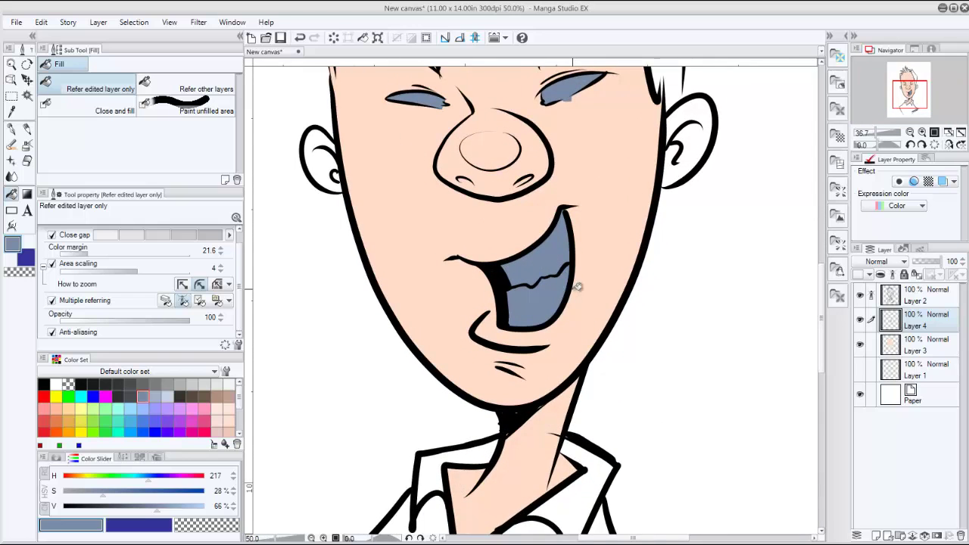
pyautogui.moveTo(587, 115); pyautogui.dragTo(573, 297)
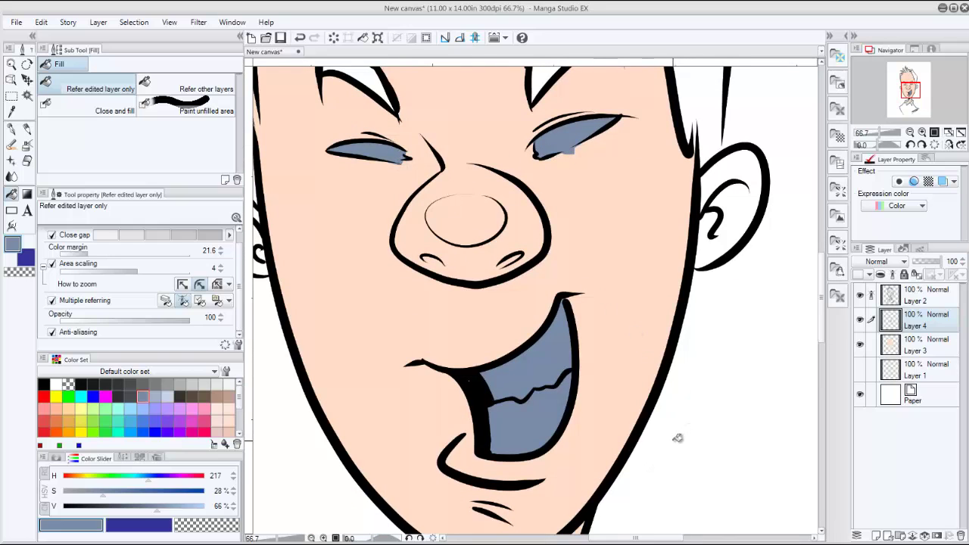
pyautogui.scroll(-5, 678, 437)
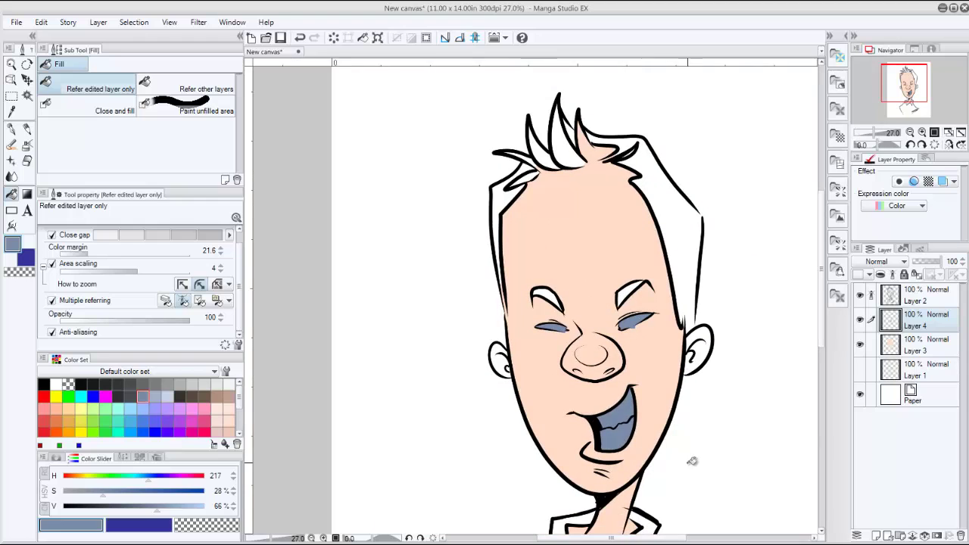
# Step: Sample the skin tone from the face and fill both ears with it on Layer 3
pyautogui.moveTo(692, 460); pyautogui.dragTo(641, 389)
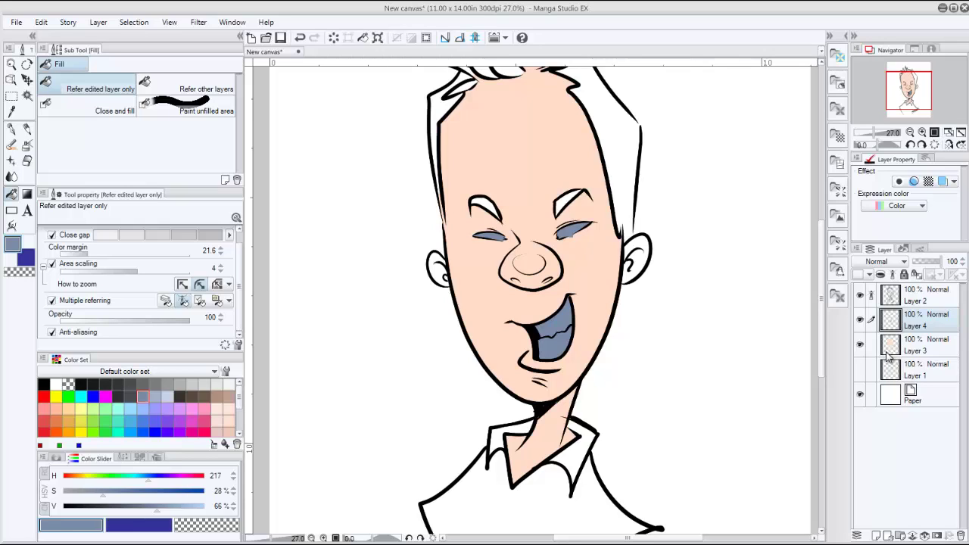
pyautogui.click(905, 348)
pyautogui.keyDown('alt'); pyautogui.click(606, 303); pyautogui.keyUp('alt')
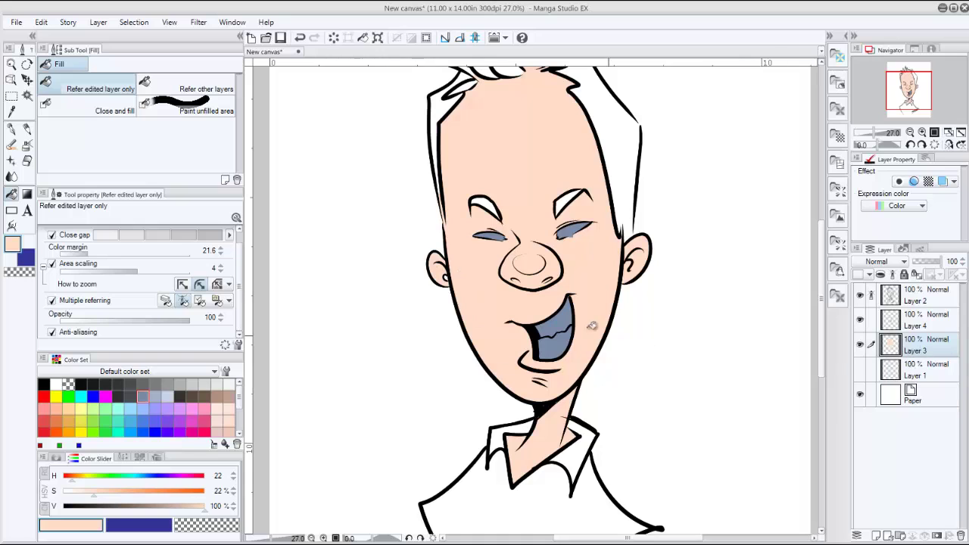
# Step: Add a layer above Layer 4 and fill the tall hair spikes and the large side section with dark grey (V 20%)
pyautogui.click(905, 326)
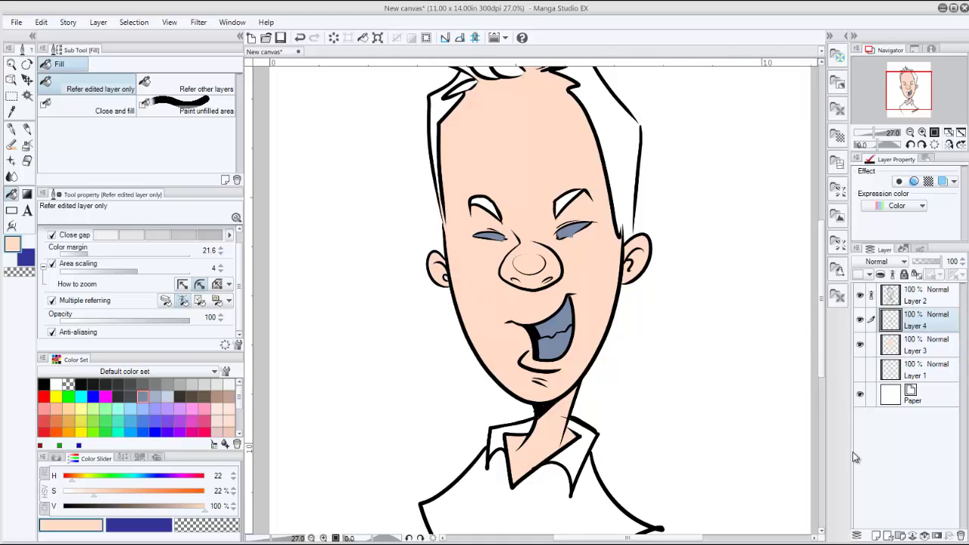
pyautogui.click(876, 536)
pyautogui.moveTo(660, 217); pyautogui.dragTo(668, 318)
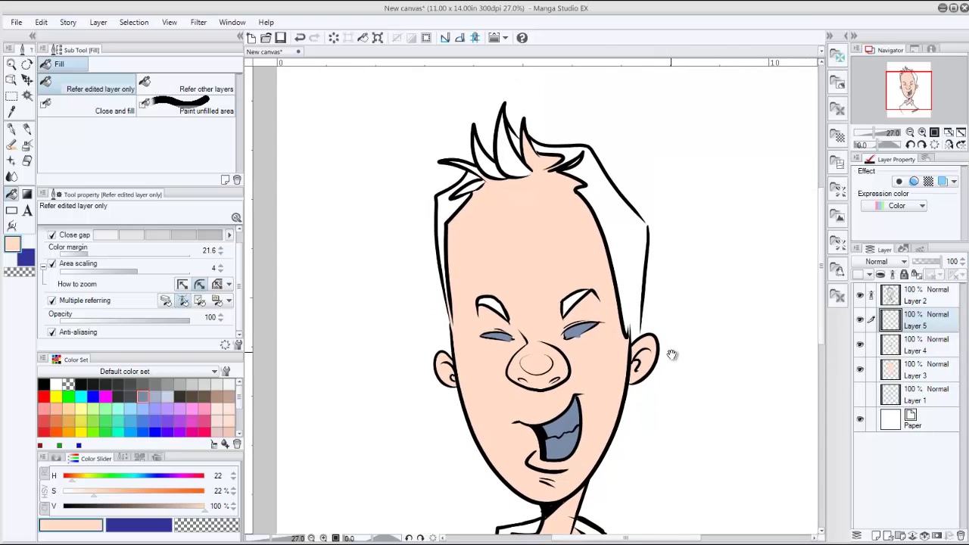
pyautogui.click(118, 384)
pyautogui.click(488, 160)
pyautogui.click(517, 147)
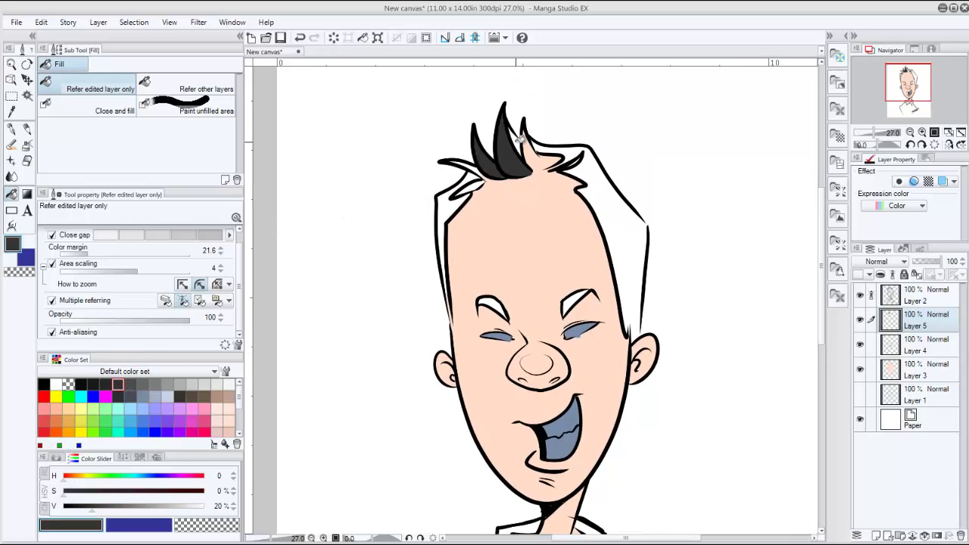
pyautogui.click(519, 140)
pyautogui.click(541, 144)
pyautogui.click(588, 165)
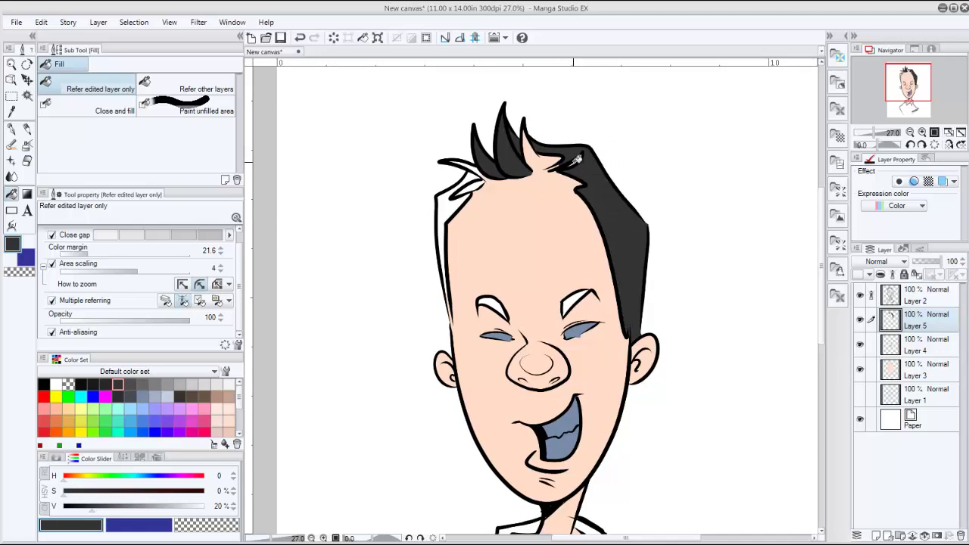
# Step: Fill the remaining hair tufts, the narrow side section of hair and both eyebrows with dark grey on Layer 5
pyautogui.click(577, 159)
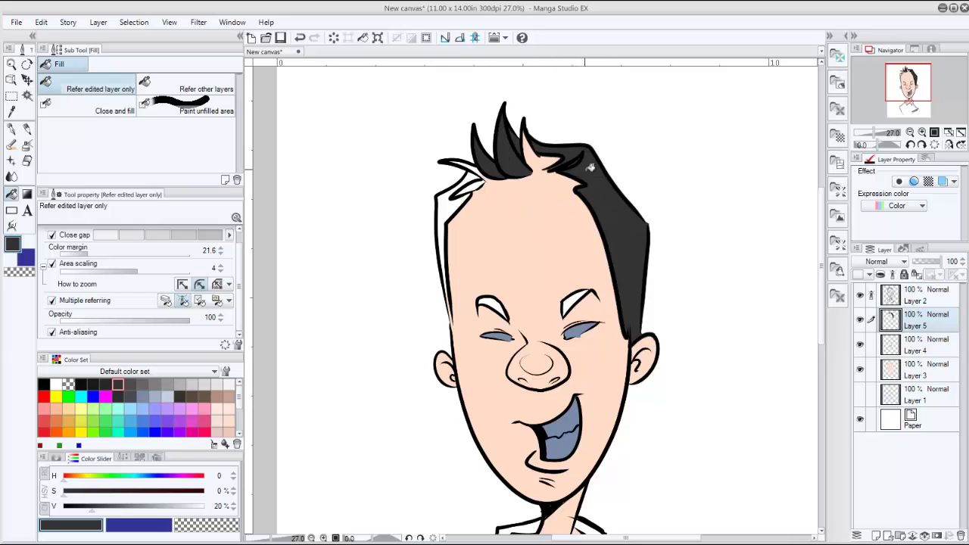
pyautogui.click(577, 169)
pyautogui.click(577, 162)
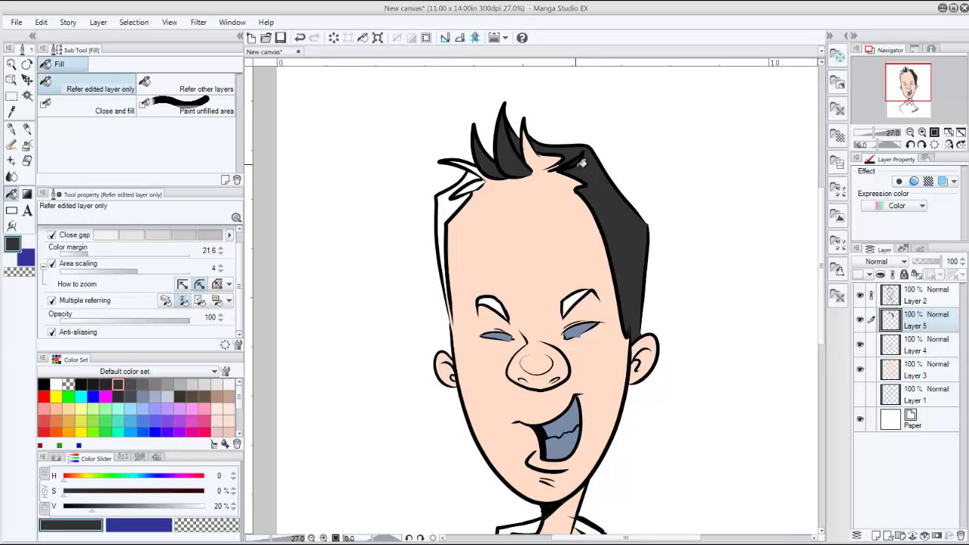
pyautogui.click(471, 186)
pyautogui.click(473, 172)
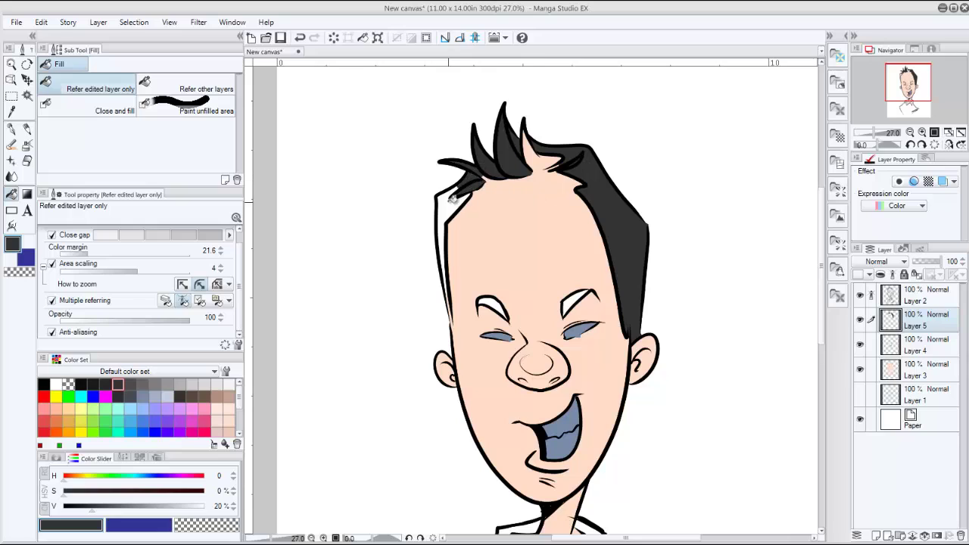
pyautogui.click(449, 195)
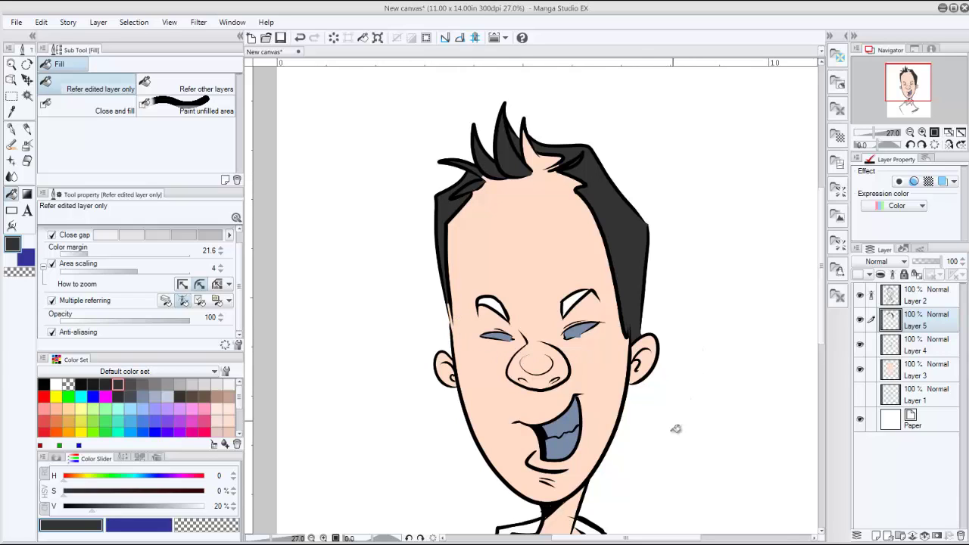
pyautogui.click(575, 296)
pyautogui.click(499, 301)
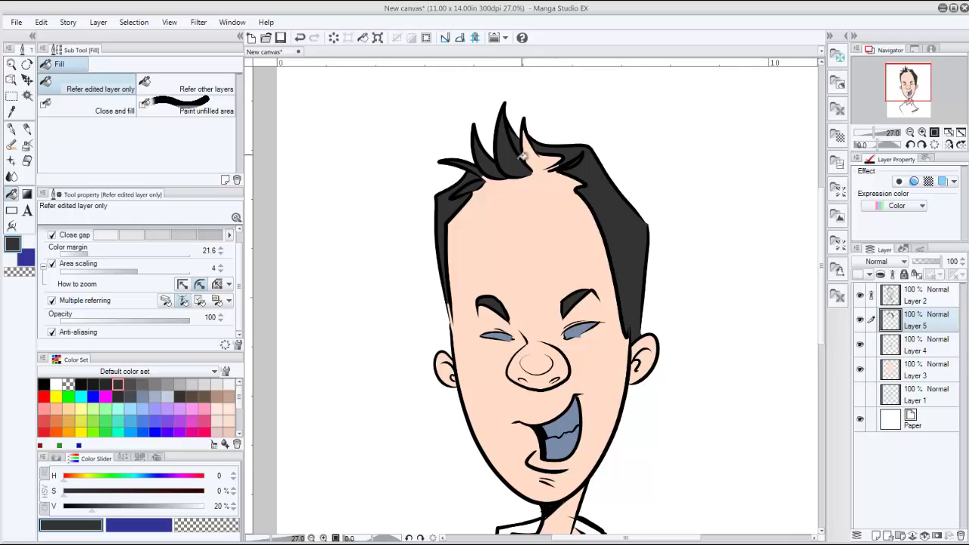
# Step: Paint the unfilled gap at the front of the hairline and the edge of the side tuft dark grey with the G-pen, enlarged to size 170
pyautogui.click(549, 280)
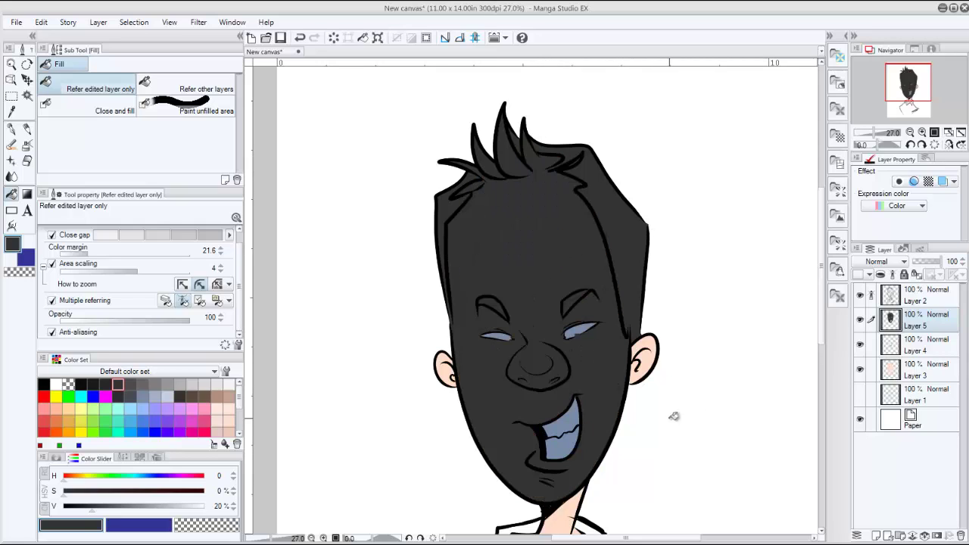
pyautogui.hotkey('ctrl', 'z')
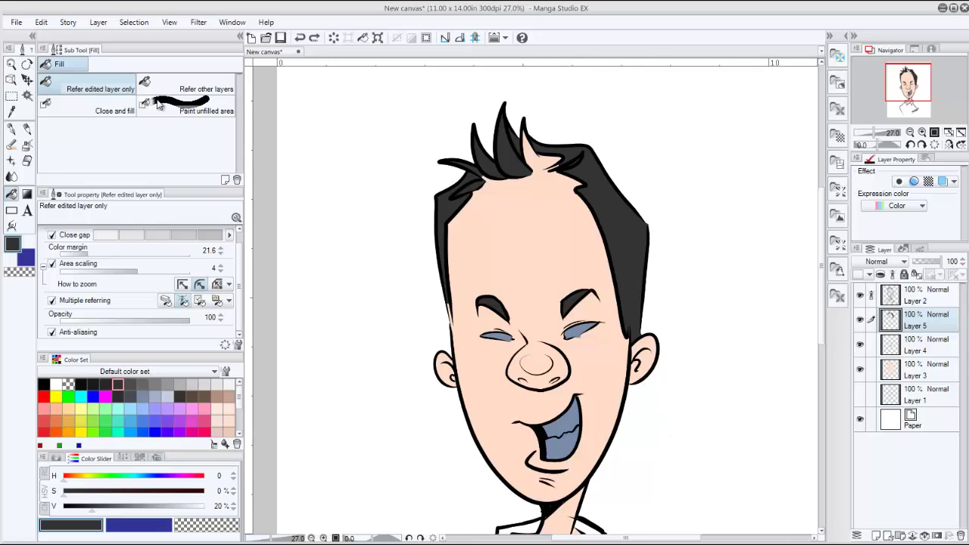
pyautogui.click(17, 131)
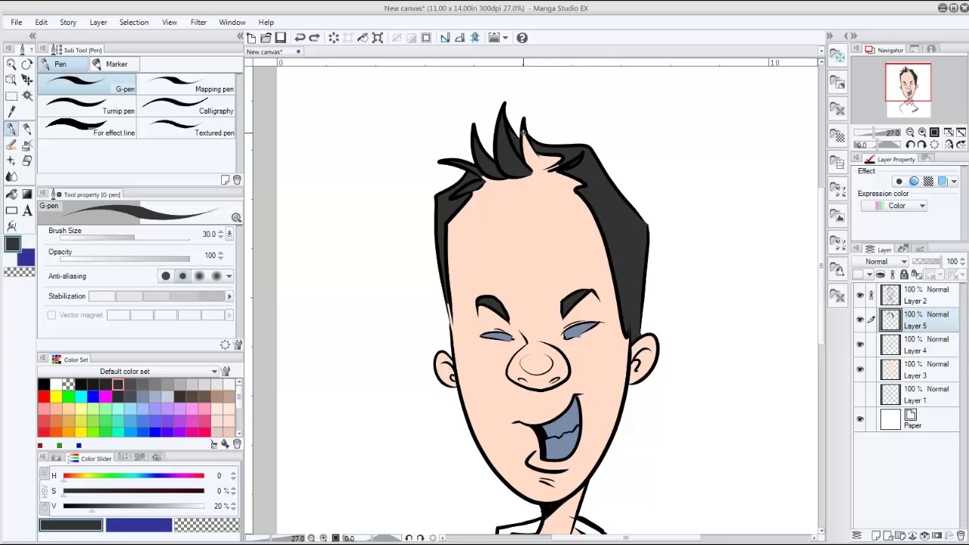
pyautogui.moveTo(523, 132); pyautogui.dragTo(544, 168)
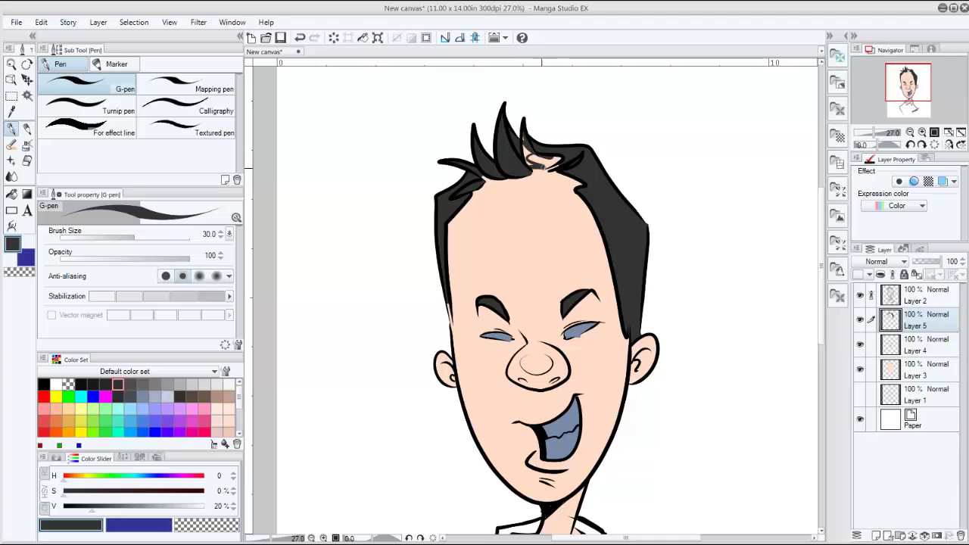
pyautogui.press(']')
pyautogui.press(']')
pyautogui.press(']')
pyautogui.press(']')
pyautogui.press(']')
pyautogui.press(']')
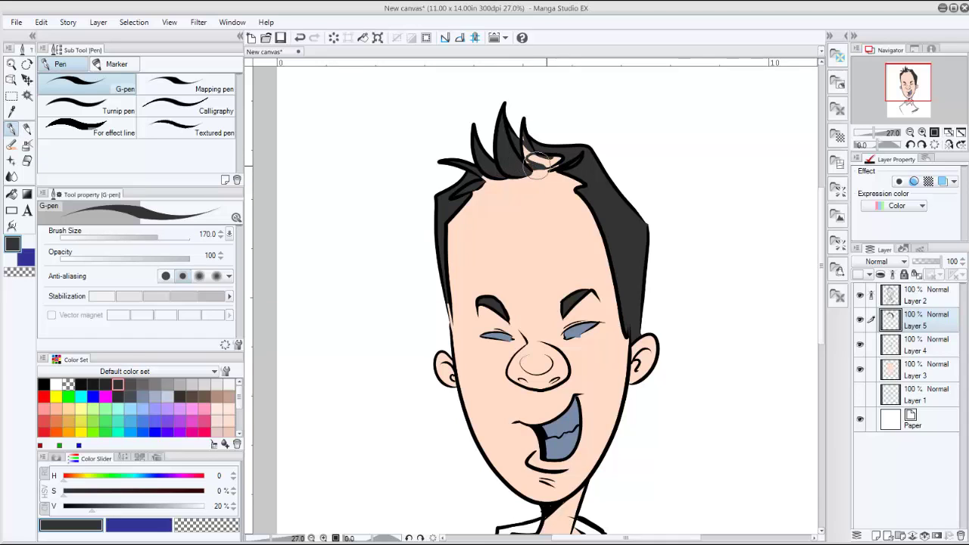
pyautogui.moveTo(534, 160)
pyautogui.mouseDown()
pyautogui.moveTo(561, 158)
pyautogui.moveTo(528, 154)
pyautogui.moveTo(524, 134)
pyautogui.moveTo(565, 166)
pyautogui.moveTo(523, 165)
pyautogui.moveTo(564, 159)
pyautogui.mouseUp()
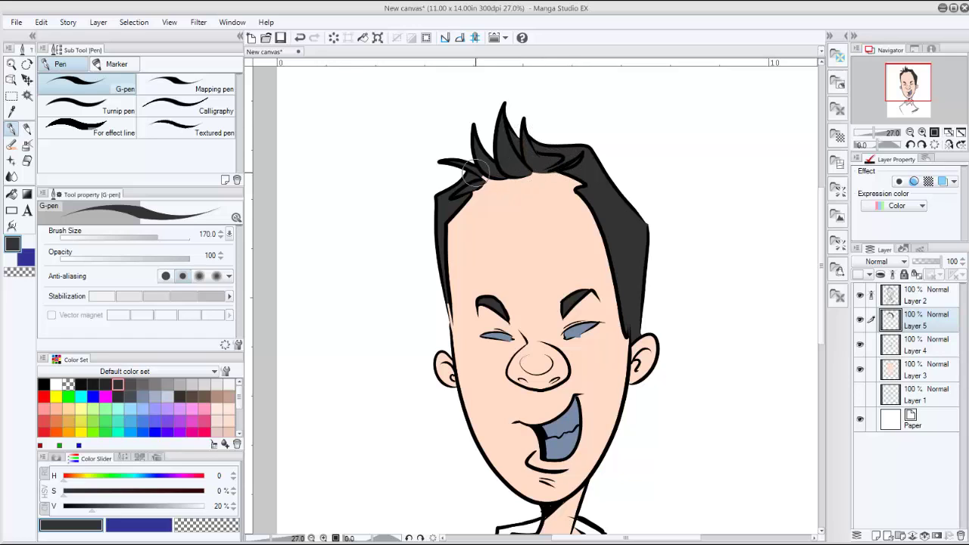
pyautogui.moveTo(473, 179)
pyautogui.mouseDown()
pyautogui.moveTo(503, 165)
pyautogui.moveTo(480, 190)
pyautogui.mouseUp()
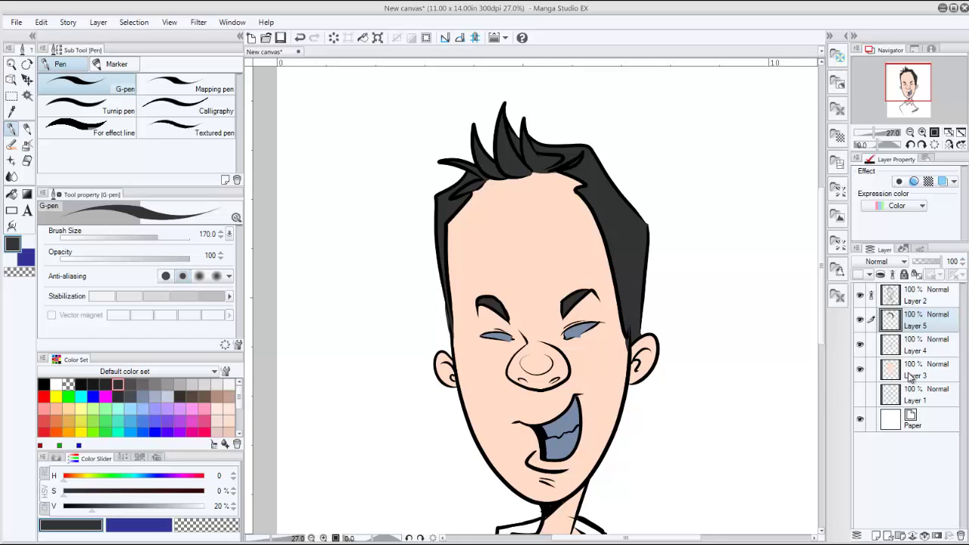
# Step: Add a layer above Layer 5 and fill both collar flaps of the shirt with lime green (H 91, S 67%, V 90%)
pyautogui.click(901, 344)
pyautogui.click(29, 158)
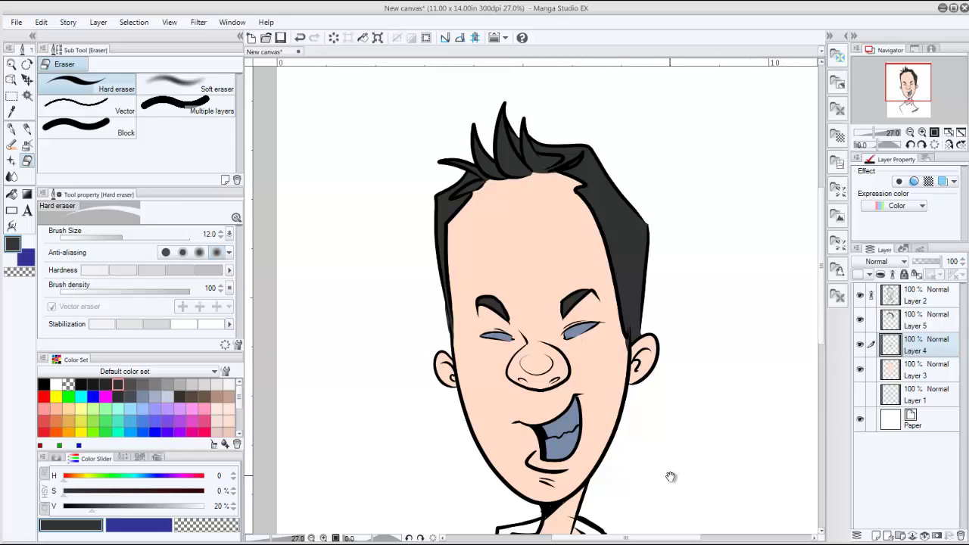
pyautogui.moveTo(671, 476); pyautogui.dragTo(676, 249)
pyautogui.scroll(-1, 724, 449)
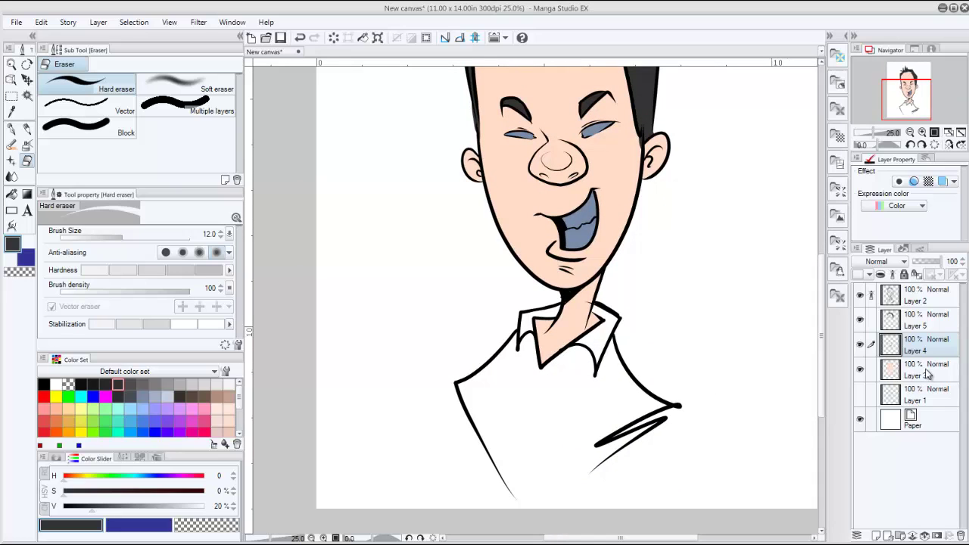
pyautogui.click(925, 327)
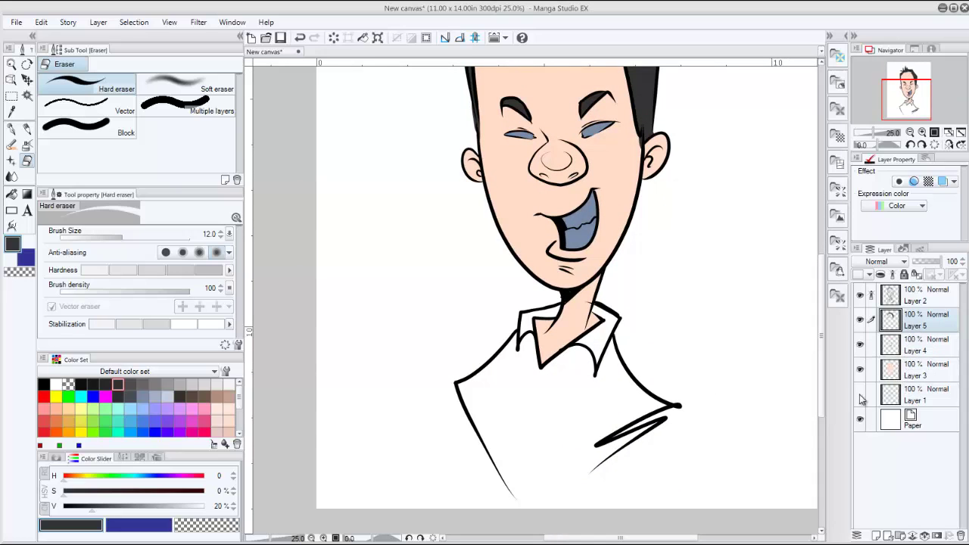
pyautogui.click(876, 536)
pyautogui.click(106, 422)
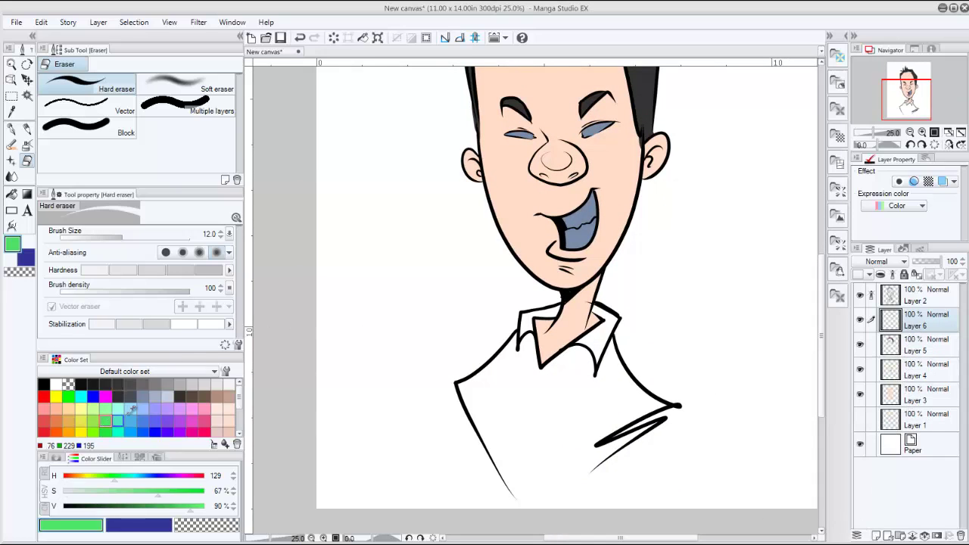
pyautogui.click(92, 420)
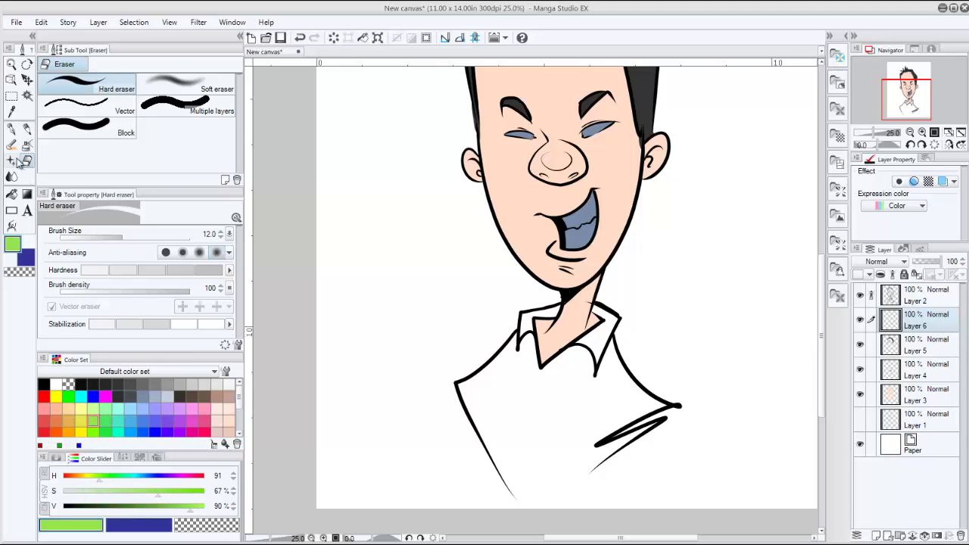
pyautogui.click(11, 194)
pyautogui.click(603, 333)
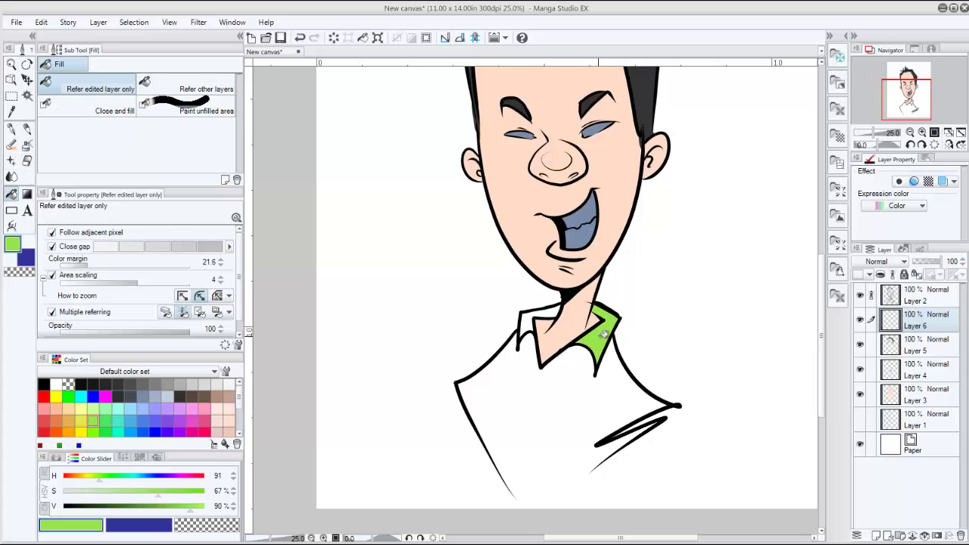
pyautogui.click(532, 321)
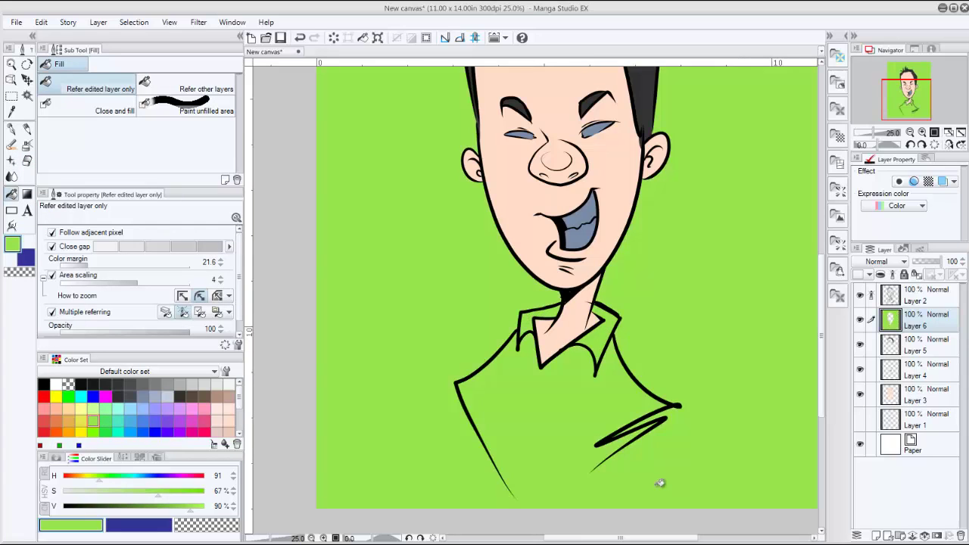
pyautogui.hotkey('ctrl', 'z')
# Step: Paint the whole body of the shirt lime green on Layer 6 using the G-pen at size 500
pyautogui.click(12, 130)
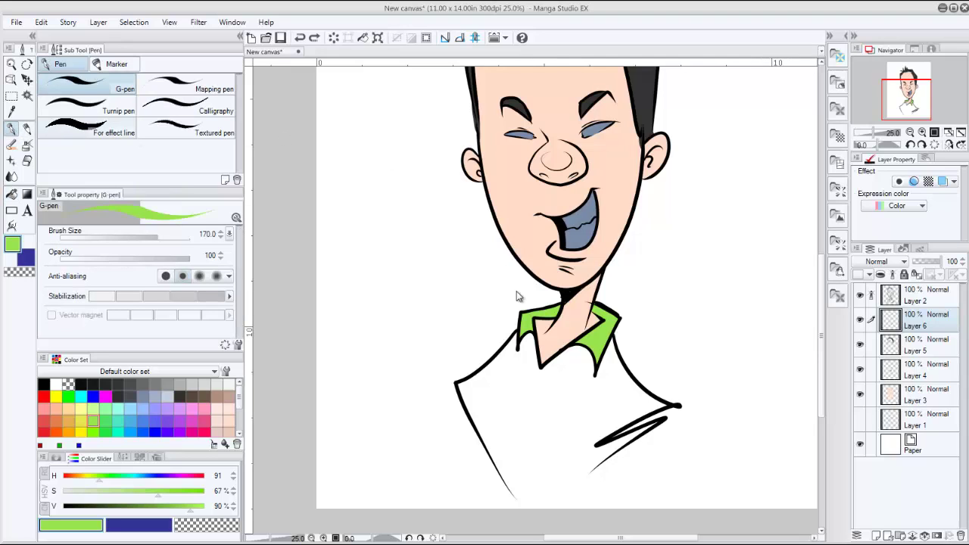
pyautogui.press(']')
pyautogui.press(']')
pyautogui.press(']')
pyautogui.press(']')
pyautogui.press(']')
pyautogui.click(577, 367)
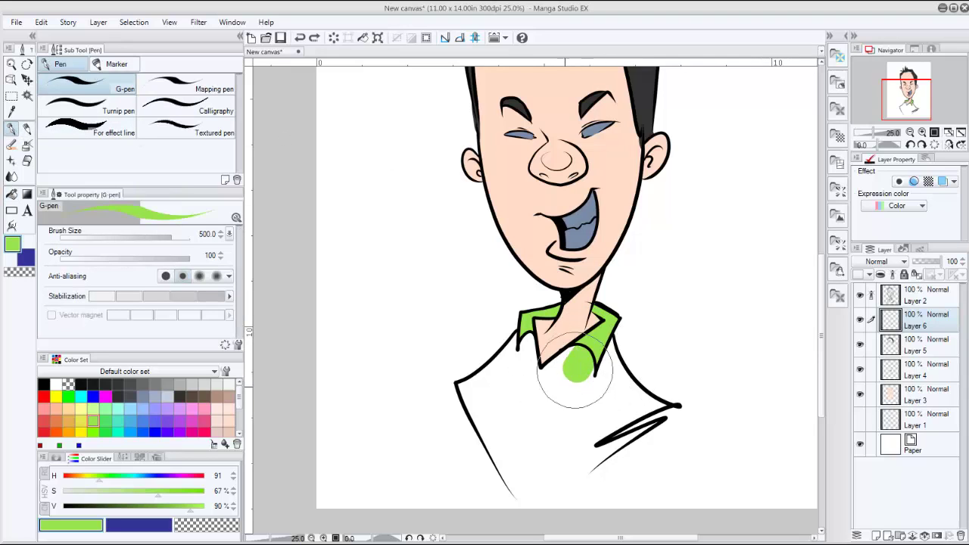
pyautogui.moveTo(575, 371)
pyautogui.mouseDown()
pyautogui.moveTo(546, 411)
pyautogui.moveTo(576, 358)
pyautogui.moveTo(522, 417)
pyautogui.moveTo(585, 358)
pyautogui.moveTo(531, 398)
pyautogui.moveTo(572, 364)
pyautogui.moveTo(533, 397)
pyautogui.moveTo(553, 378)
pyautogui.moveTo(522, 385)
pyautogui.moveTo(534, 385)
pyautogui.moveTo(527, 332)
pyautogui.moveTo(523, 396)
pyautogui.moveTo(510, 369)
pyautogui.moveTo(524, 337)
pyautogui.moveTo(471, 390)
pyautogui.moveTo(493, 409)
pyautogui.mouseUp()
pyautogui.moveTo(481, 389)
pyautogui.mouseDown()
pyautogui.moveTo(501, 442)
pyautogui.moveTo(473, 391)
pyautogui.moveTo(544, 511)
pyautogui.moveTo(525, 468)
pyautogui.moveTo(543, 418)
pyautogui.moveTo(541, 446)
pyautogui.moveTo(585, 431)
pyautogui.moveTo(561, 480)
pyautogui.moveTo(591, 447)
pyautogui.moveTo(574, 465)
pyautogui.moveTo(648, 416)
pyautogui.mouseUp()
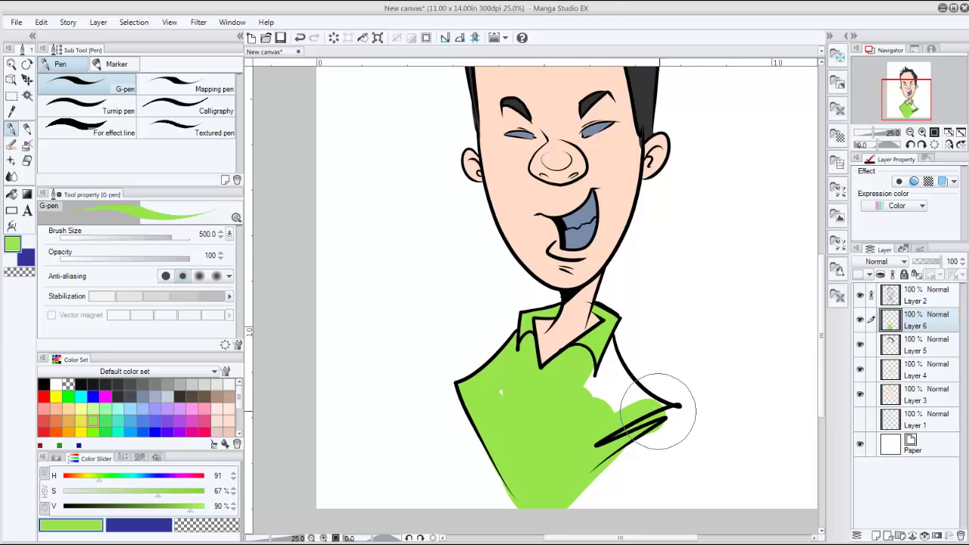
pyautogui.moveTo(606, 333)
pyautogui.mouseDown()
pyautogui.moveTo(655, 416)
pyautogui.moveTo(592, 367)
pyautogui.moveTo(595, 415)
pyautogui.mouseUp()
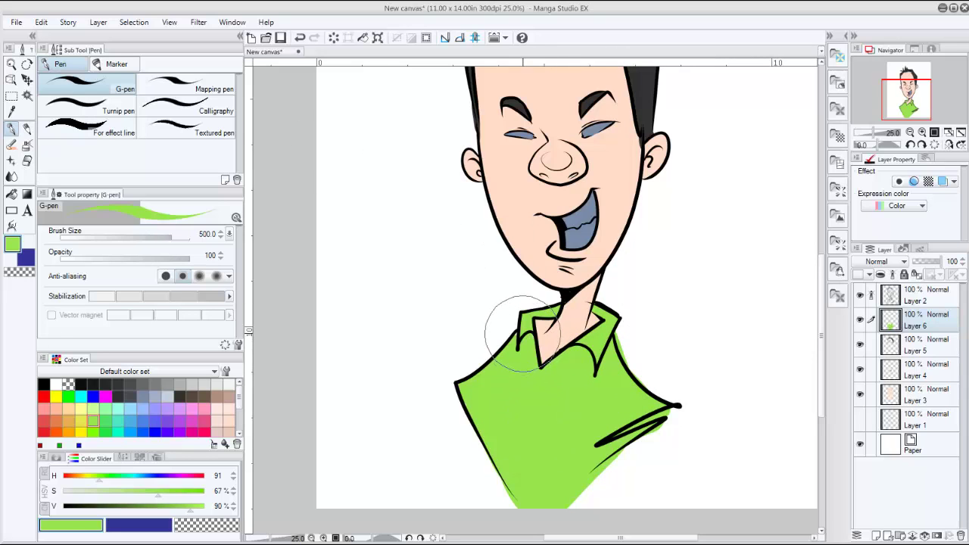
# Step: Erase the green overspill outside the collar and shoulder outline with the Hard eraser at size 25
pyautogui.click(27, 145)
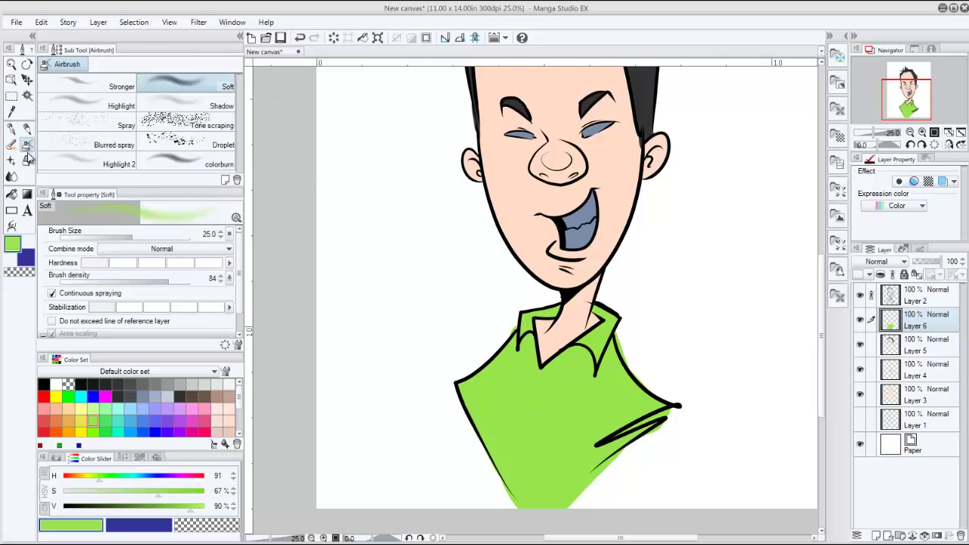
pyautogui.click(26, 160)
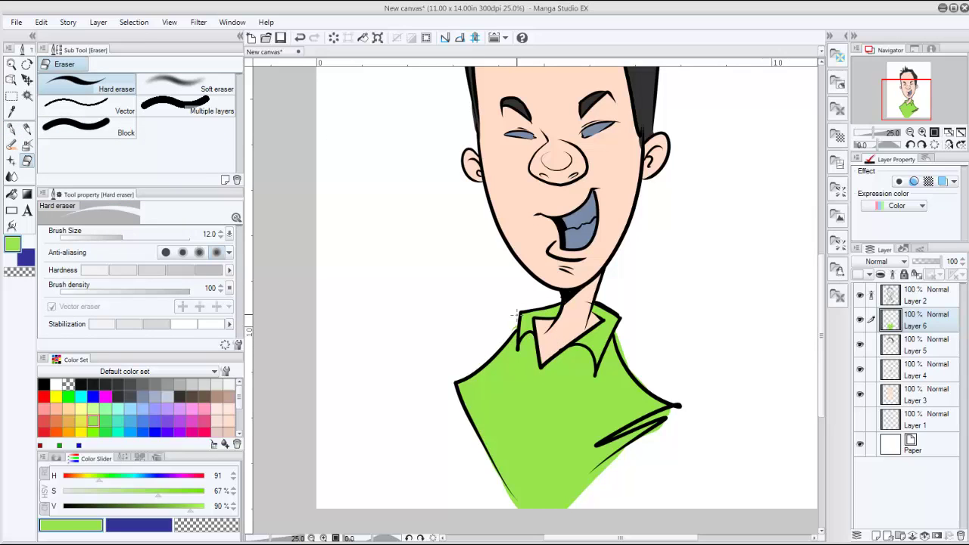
pyautogui.press(']')
pyautogui.press(']')
pyautogui.press(']')
pyautogui.press(']')
pyautogui.moveTo(613, 331)
pyautogui.mouseDown()
pyautogui.moveTo(624, 359)
pyautogui.moveTo(616, 334)
pyautogui.mouseUp()
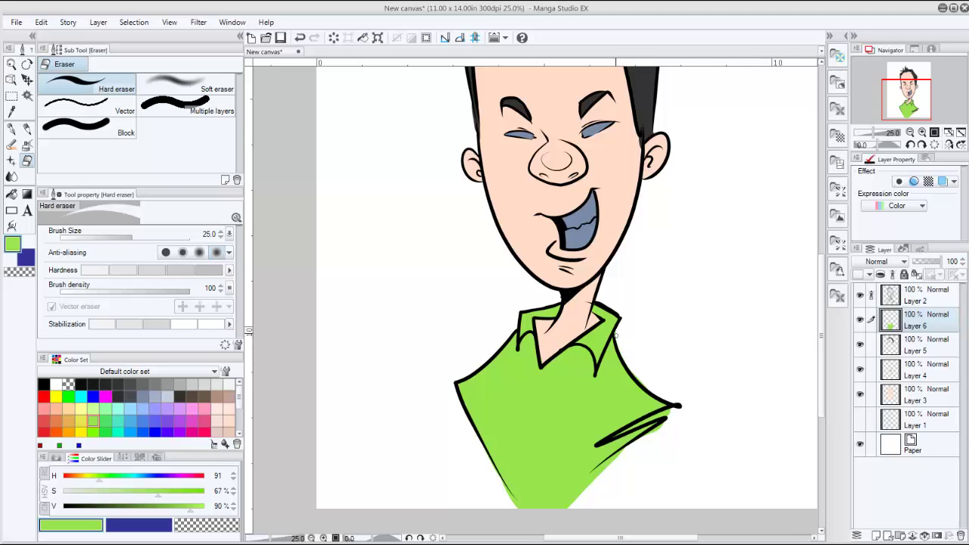
pyautogui.moveTo(638, 379); pyautogui.dragTo(631, 372)
# Step: Set up the Soft airbrush at size 400 with a muted brown skin-shadow colour (H 21, S 24%, V 75%)
pyautogui.scroll(-2, 743, 356)
pyautogui.moveTo(734, 398); pyautogui.dragTo(658, 418)
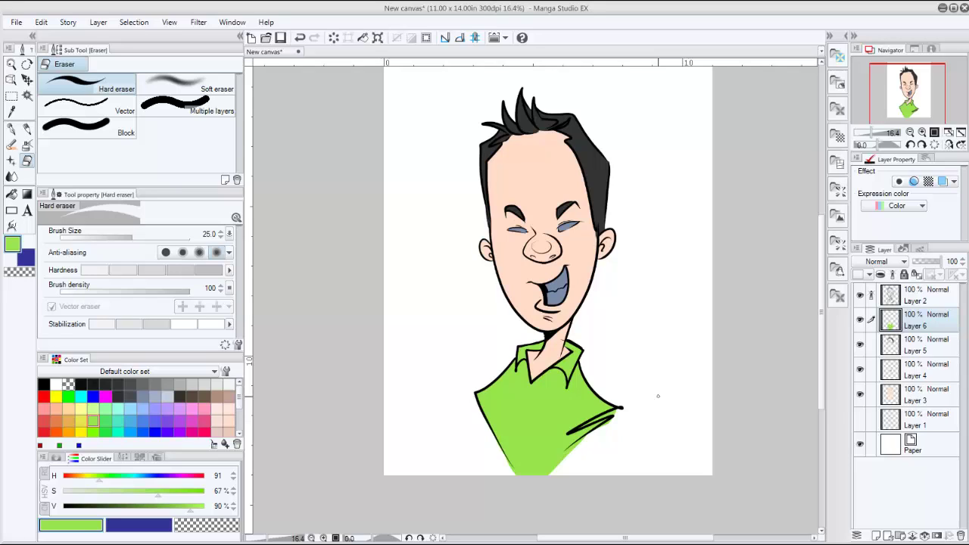
pyautogui.click(27, 145)
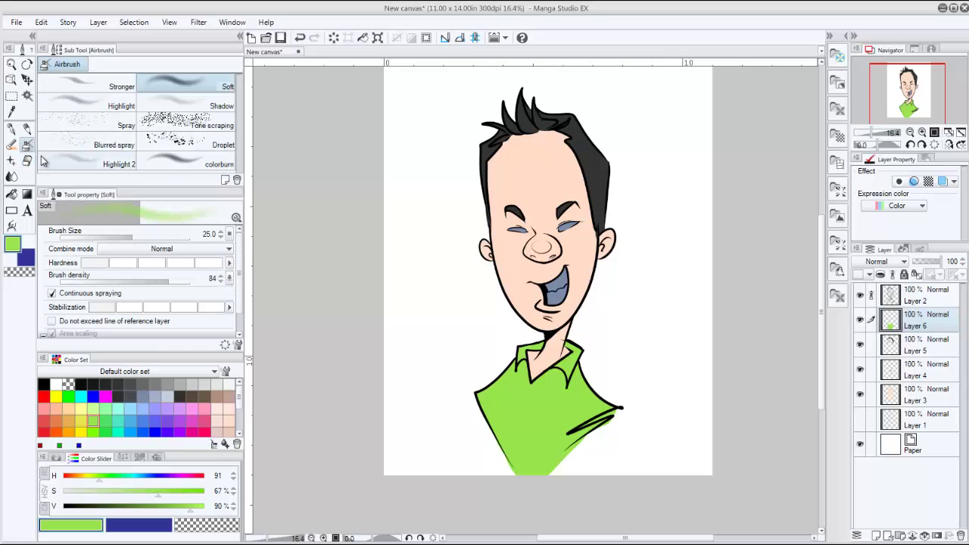
pyautogui.keyDown('alt'); pyautogui.click(555, 182); pyautogui.keyUp('alt')
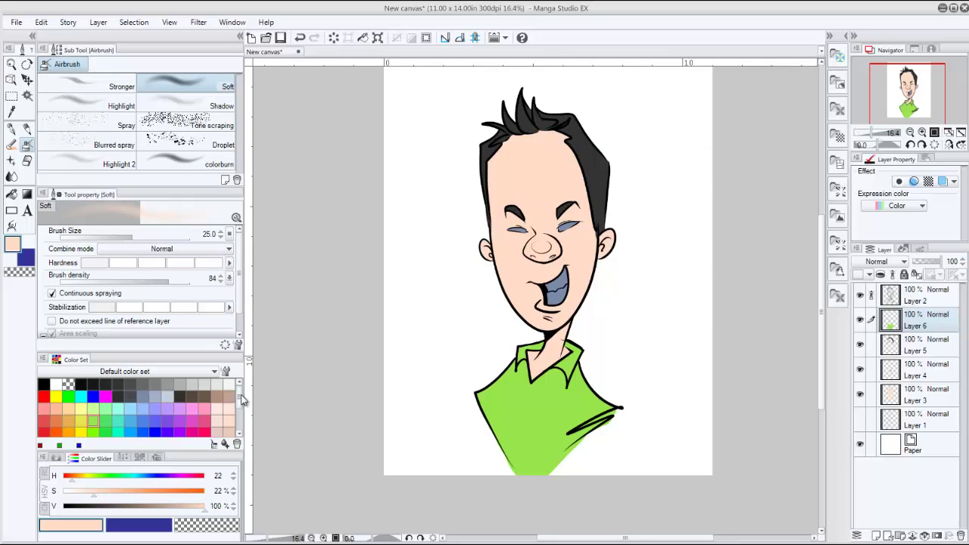
pyautogui.click(229, 396)
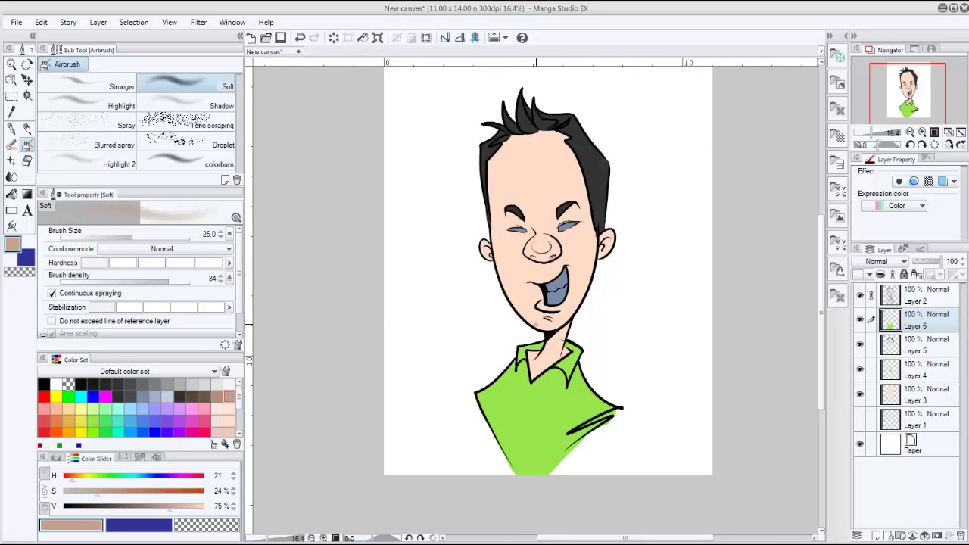
pyautogui.press(']')
pyautogui.press(']')
pyautogui.press(']')
pyautogui.press(']')
pyautogui.press(']')
pyautogui.press(']')
pyautogui.press(']')
pyautogui.press(']')
pyautogui.press(']')
pyautogui.press(']')
pyautogui.press(']')
pyautogui.press(']')
pyautogui.press(']')
pyautogui.press(']')
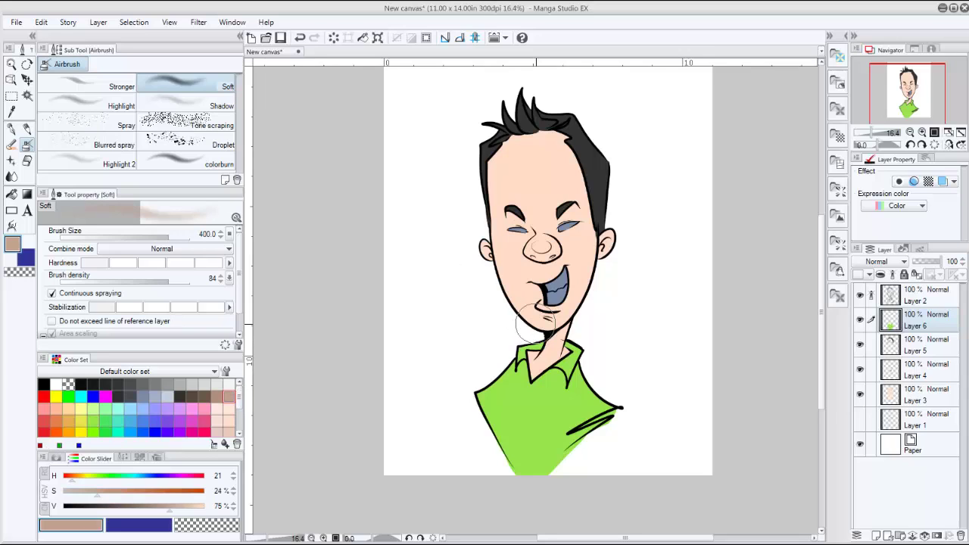
# Step: Duplicate Layer 3 and airbrush soft brown shading around the edges of the head on the copy
pyautogui.click(895, 396)
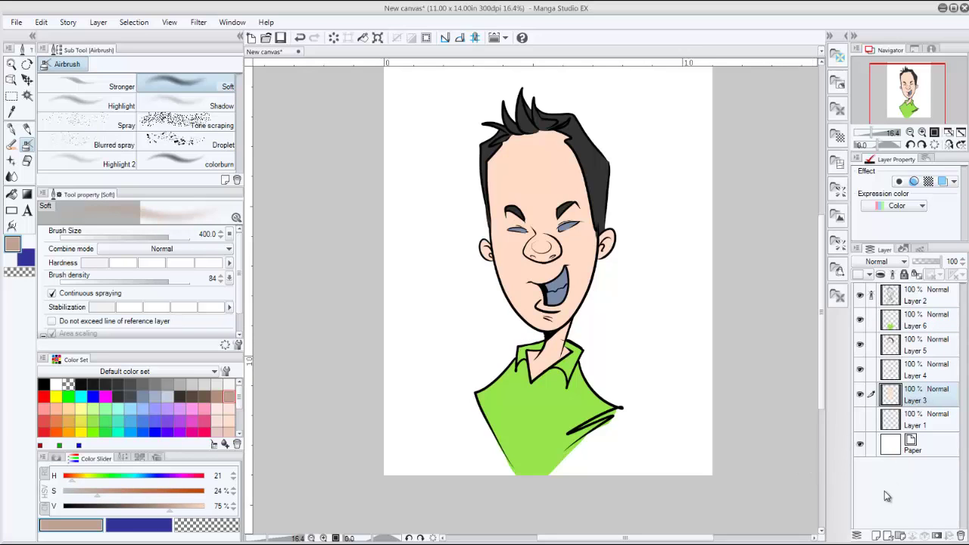
pyautogui.moveTo(924, 409); pyautogui.dragTo(878, 536)
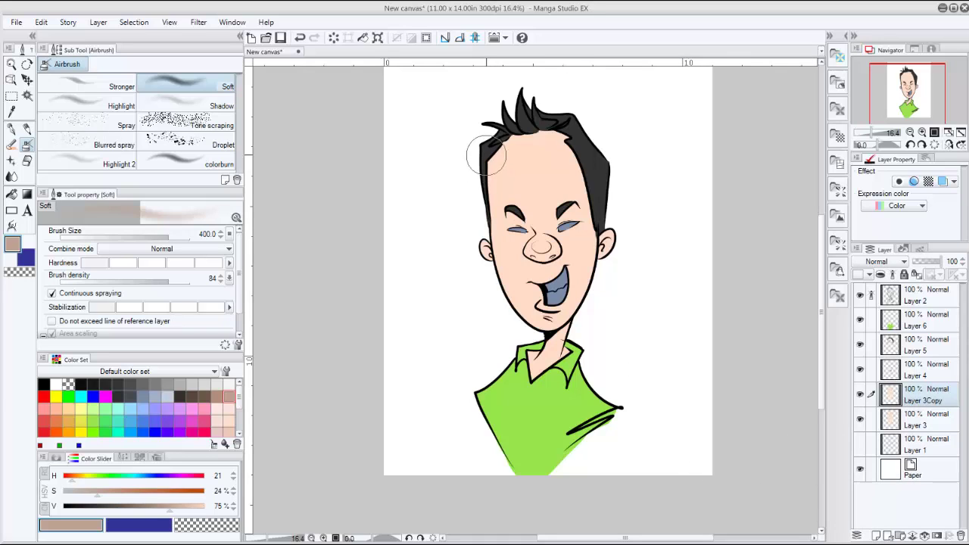
pyautogui.moveTo(486, 155)
pyautogui.mouseDown()
pyautogui.moveTo(474, 216)
pyautogui.moveTo(569, 333)
pyautogui.moveTo(598, 129)
pyautogui.moveTo(554, 335)
pyautogui.moveTo(580, 83)
pyautogui.moveTo(486, 138)
pyautogui.moveTo(654, 281)
pyautogui.mouseUp()
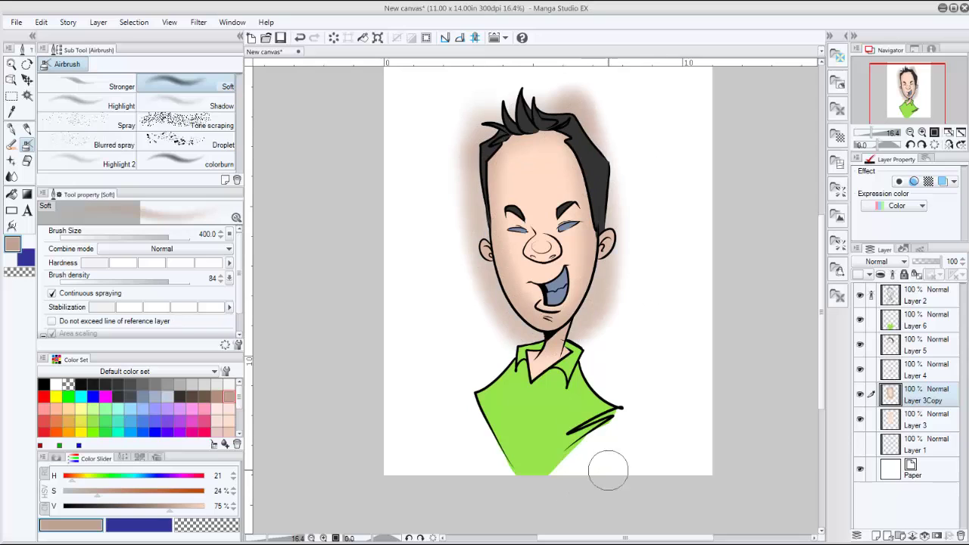
# Step: Move the Layer 3 copy up the layer stack to sit directly above Layer 6
pyautogui.moveTo(932, 405); pyautogui.dragTo(936, 317)
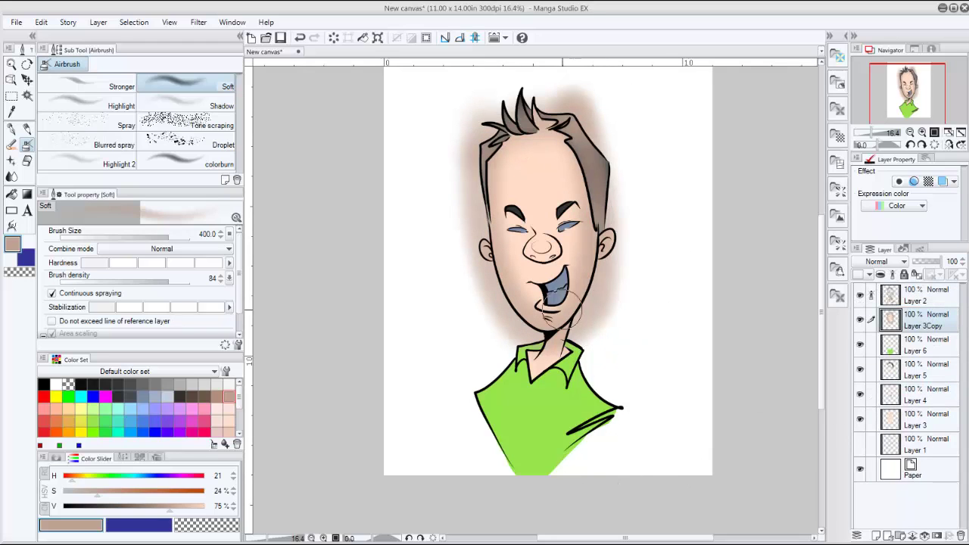
# Step: Undo the airbrushed head shading, the layer reordering and the duplication of Layer 3
pyautogui.moveTo(530, 257)
pyautogui.mouseDown()
pyautogui.moveTo(553, 248)
pyautogui.moveTo(602, 285)
pyautogui.mouseUp()
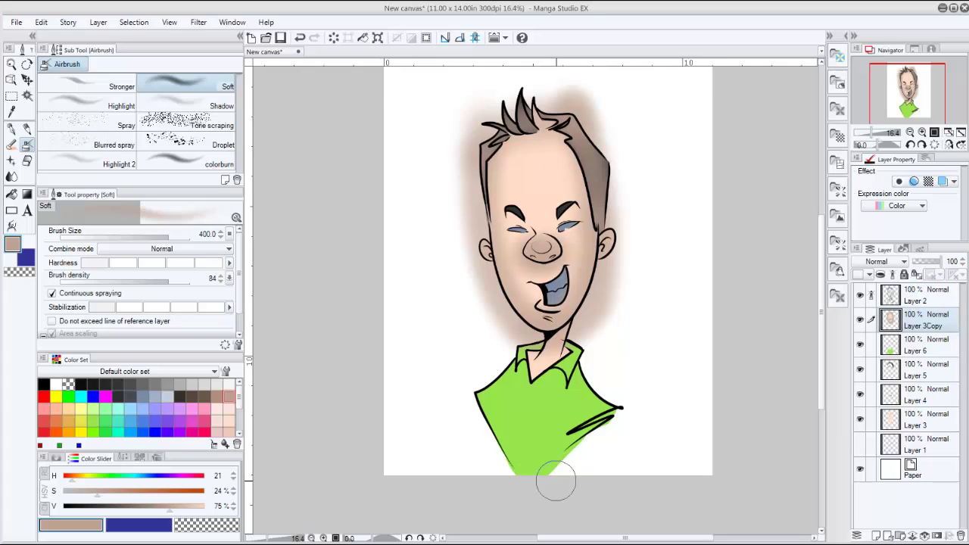
pyautogui.scroll(-1, 555, 482)
pyautogui.hotkey('ctrl', 'z')
pyautogui.hotkey('ctrl', 'z')
pyautogui.hotkey('ctrl', 'z')
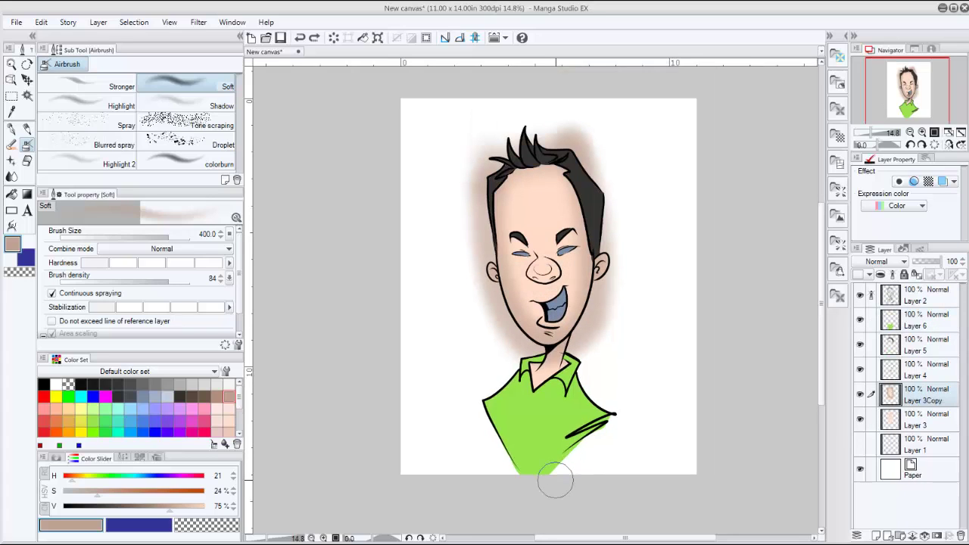
pyautogui.hotkey('ctrl', 'z')
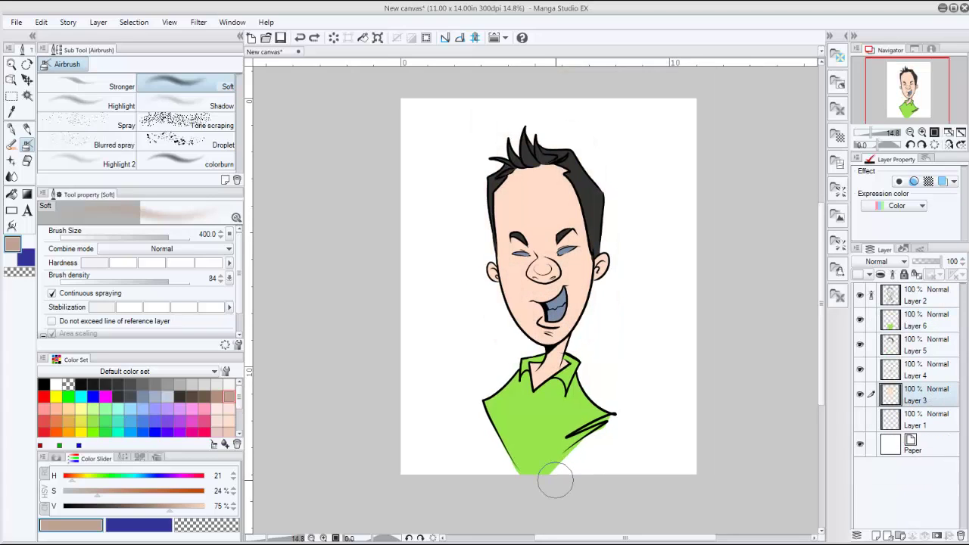
# Step: Duplicate Layer 3 and hide every other layer, including the paper, to isolate the copied skin fill
pyautogui.moveTo(925, 400); pyautogui.dragTo(876, 535)
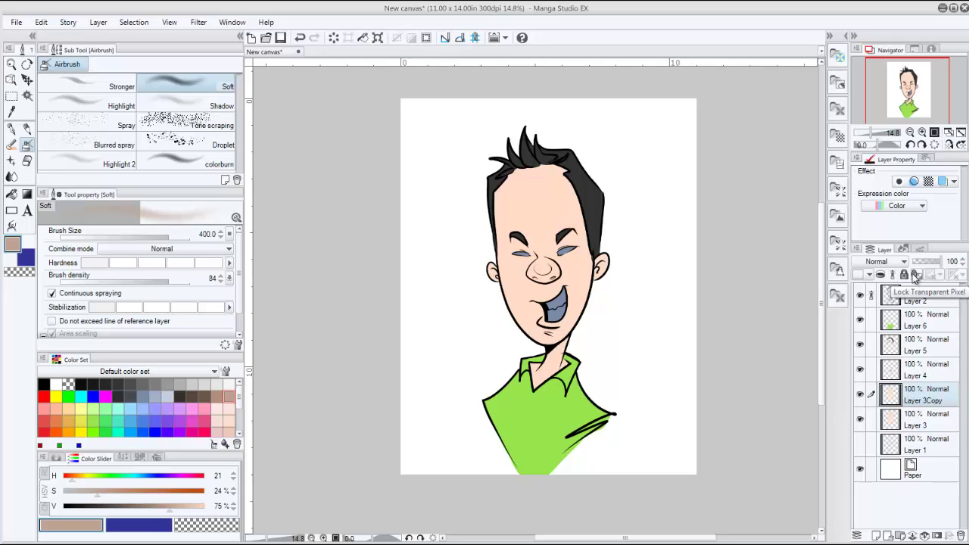
pyautogui.click(861, 419)
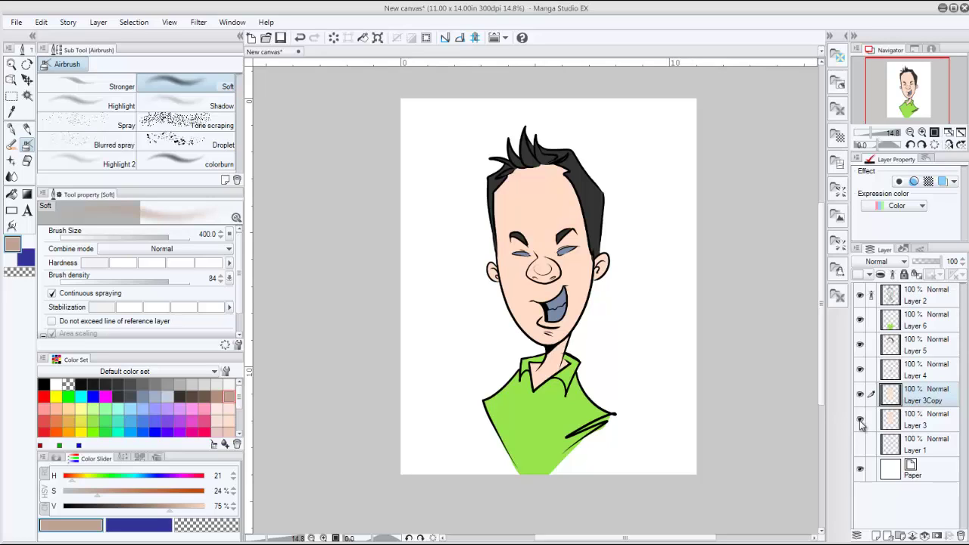
pyautogui.click(861, 369)
pyautogui.click(863, 344)
pyautogui.click(860, 319)
pyautogui.click(859, 295)
pyautogui.click(860, 469)
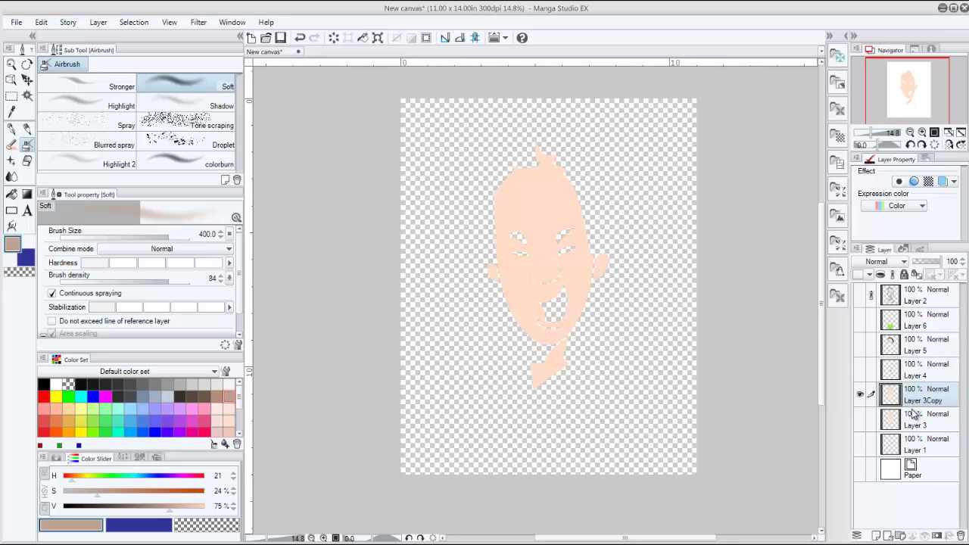
# Step: Lock the transparent pixels of the Layer 3 copy and show the other layers again, leaving Layer 1 hidden
pyautogui.click(916, 275)
pyautogui.click(860, 371)
pyautogui.click(861, 345)
pyautogui.click(860, 319)
pyautogui.click(860, 295)
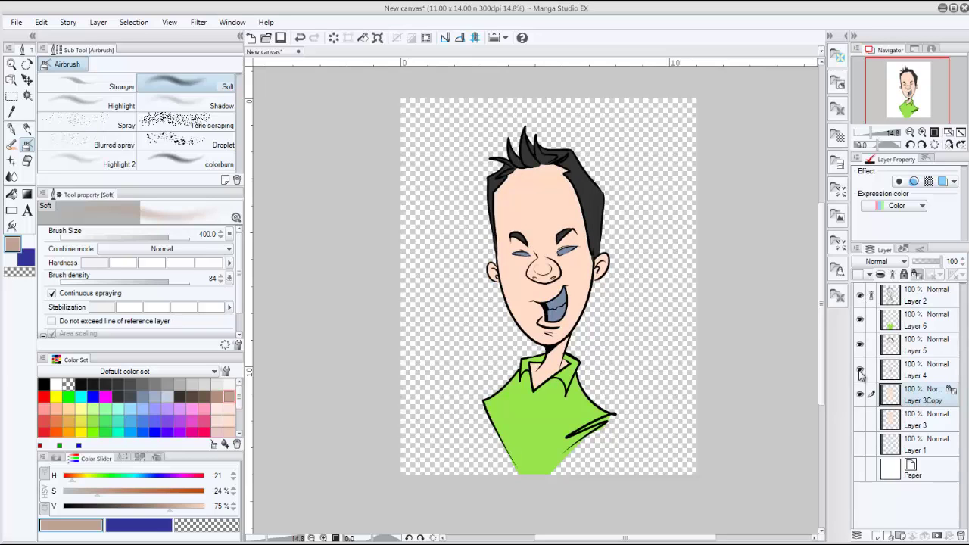
pyautogui.click(861, 420)
pyautogui.click(861, 445)
pyautogui.click(860, 470)
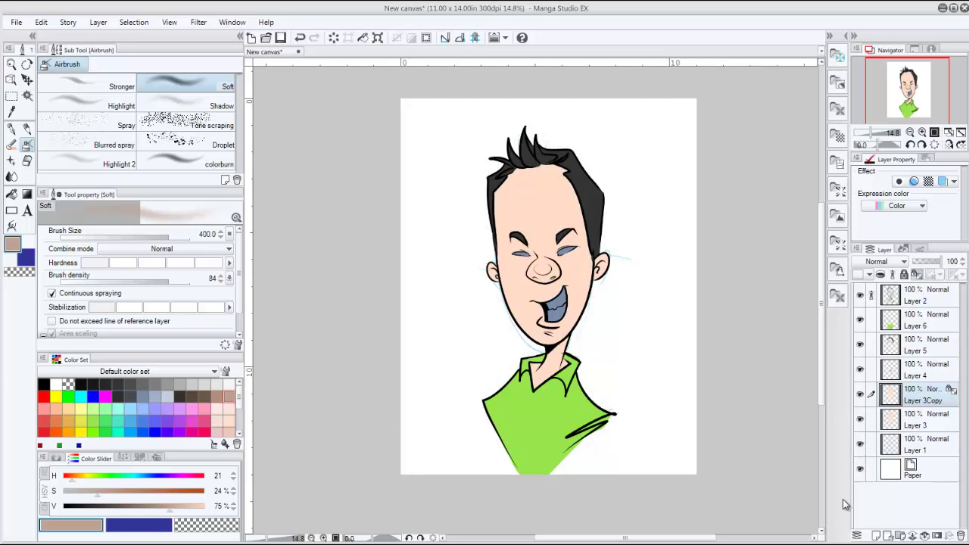
pyautogui.click(861, 446)
# Step: Airbrush soft brown shading around the face edges and nose on the locked copy, reducing the brush to size 100
pyautogui.moveTo(500, 175); pyautogui.dragTo(505, 328)
pyautogui.moveTo(504, 189)
pyautogui.mouseDown()
pyautogui.moveTo(563, 322)
pyautogui.moveTo(539, 343)
pyautogui.moveTo(590, 212)
pyautogui.moveTo(575, 302)
pyautogui.moveTo(591, 270)
pyautogui.moveTo(552, 153)
pyautogui.mouseUp()
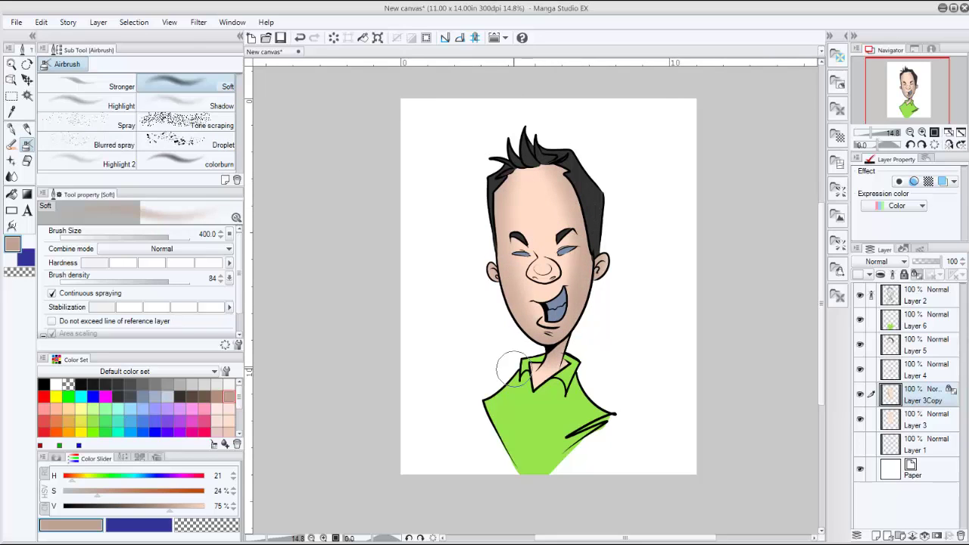
pyautogui.moveTo(513, 368)
pyautogui.mouseDown()
pyautogui.moveTo(535, 316)
pyautogui.moveTo(505, 184)
pyautogui.moveTo(550, 160)
pyautogui.moveTo(515, 243)
pyautogui.moveTo(537, 240)
pyautogui.moveTo(542, 273)
pyautogui.moveTo(570, 252)
pyautogui.moveTo(546, 277)
pyautogui.mouseUp()
pyautogui.press('[')
pyautogui.press('[')
pyautogui.press('[')
pyautogui.press('[')
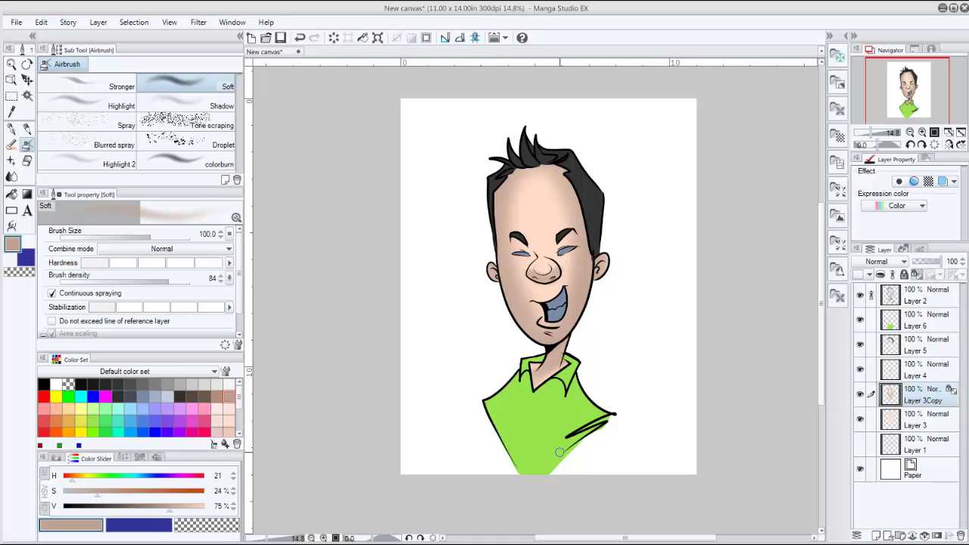
# Step: Undo the skin shading, the transparency lock and the Layer 3 duplicate
pyautogui.hotkey('ctrl', 'z')
pyautogui.hotkey('ctrl', 'z')
pyautogui.hotkey('ctrl', 'z')
pyautogui.hotkey('ctrl', 'z')
pyautogui.hotkey('ctrl', 'z')
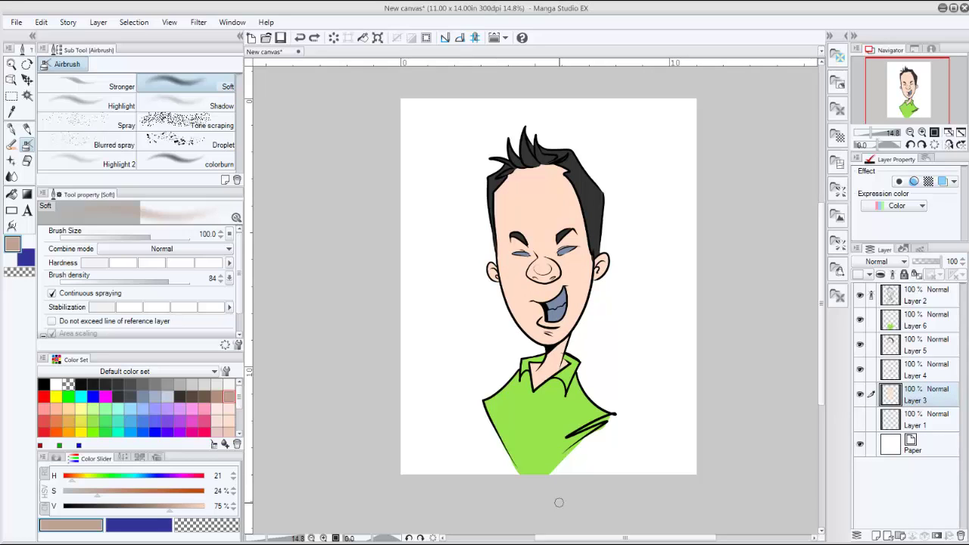
# Step: Create a selection from the skin fill on Layer 3 and add a new layer above it
pyautogui.rightClick(893, 395)
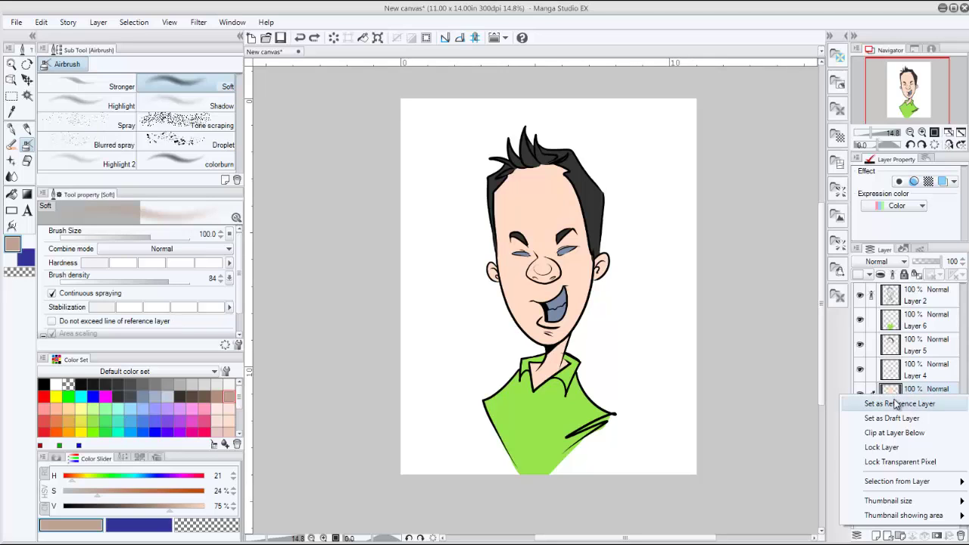
pyautogui.moveTo(893, 484)
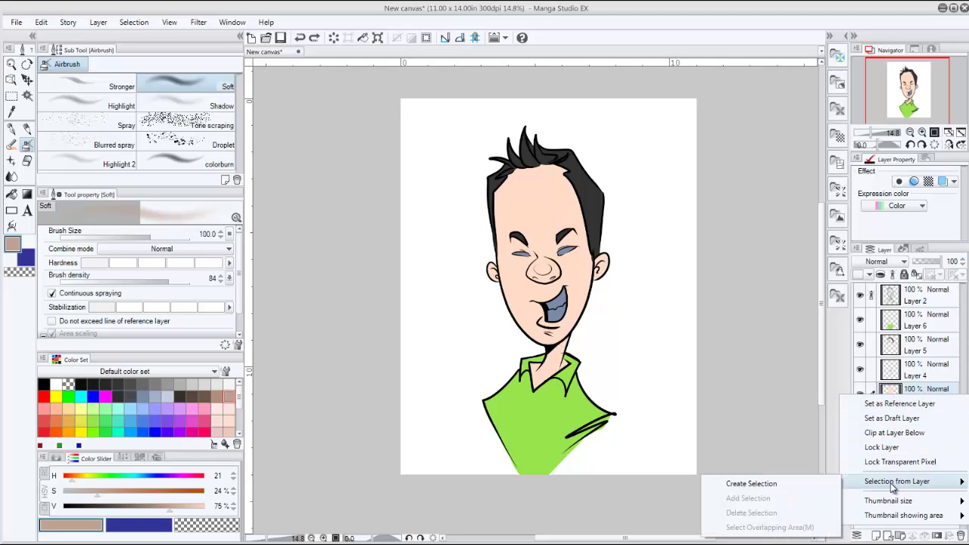
pyautogui.click(810, 486)
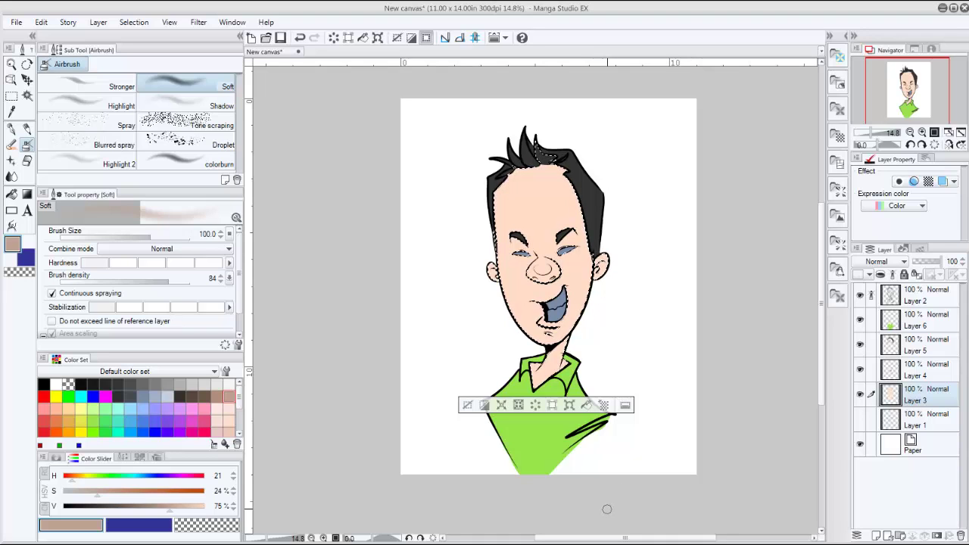
pyautogui.click(877, 535)
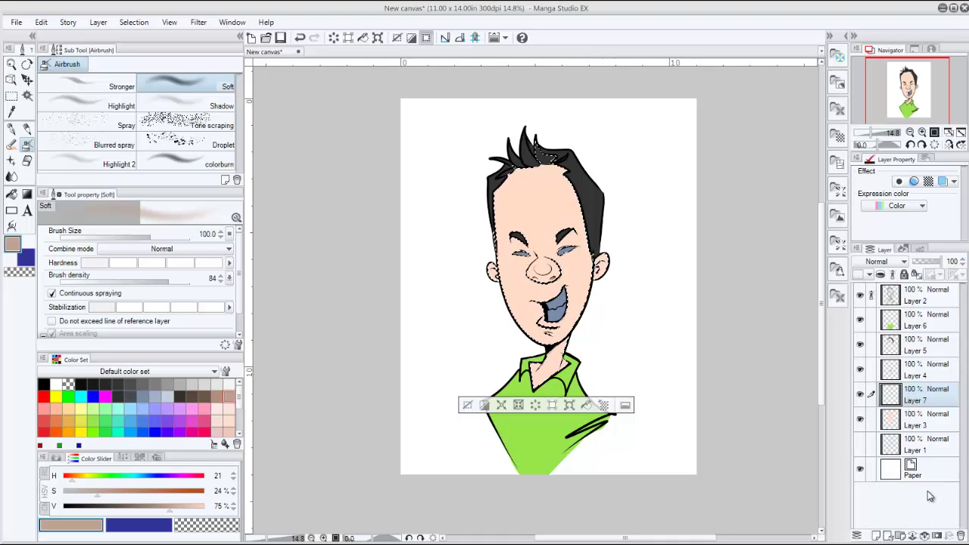
# Step: Remove the neck from the selection with the Lasso marquee and turn the remaining head selection into a mask on Layer 7
pyautogui.click(937, 536)
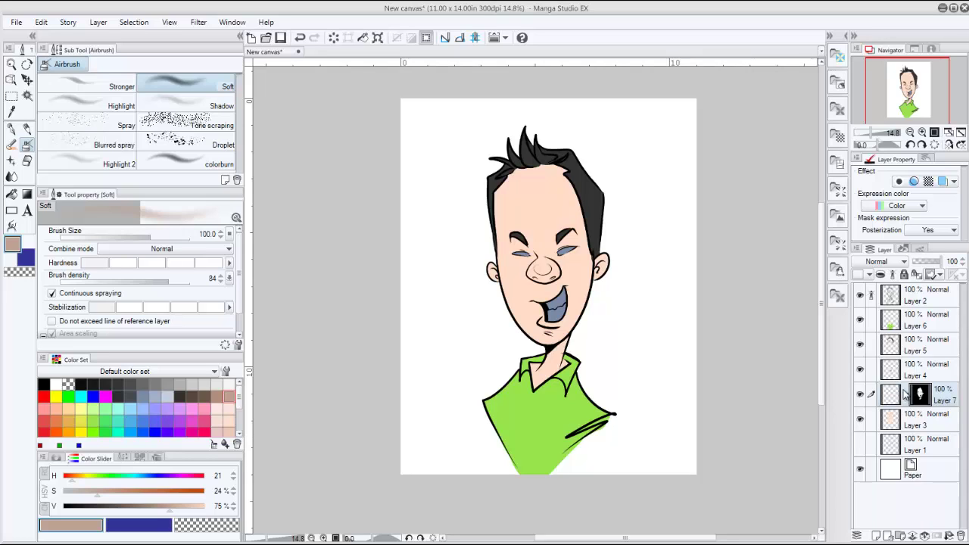
pyautogui.keyDown('ctrl'); pyautogui.click(861, 382); pyautogui.keyUp('ctrl')
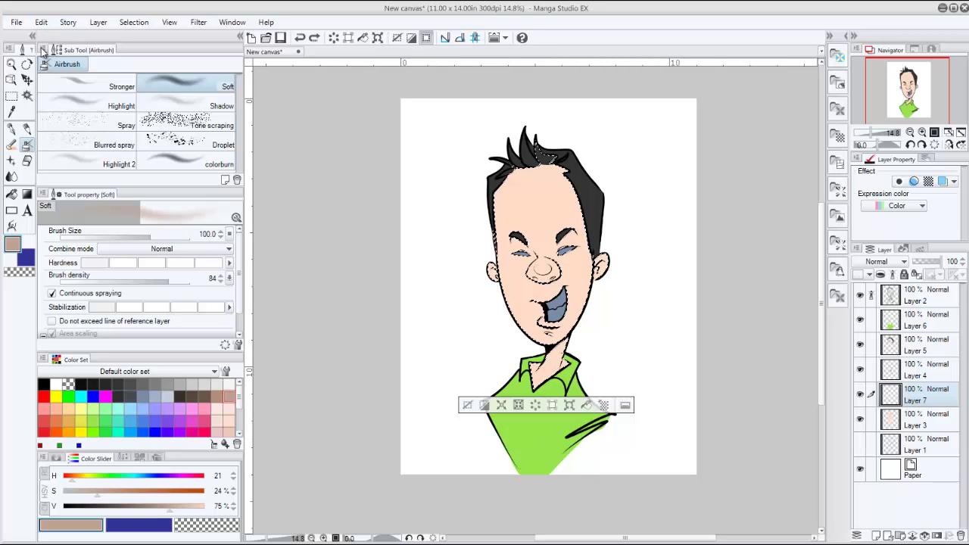
pyautogui.click(11, 97)
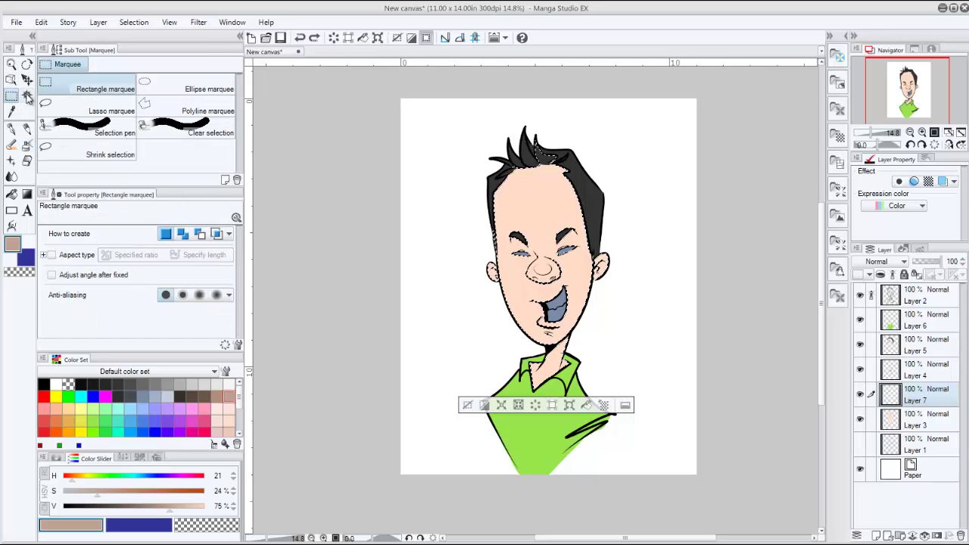
pyautogui.click(106, 112)
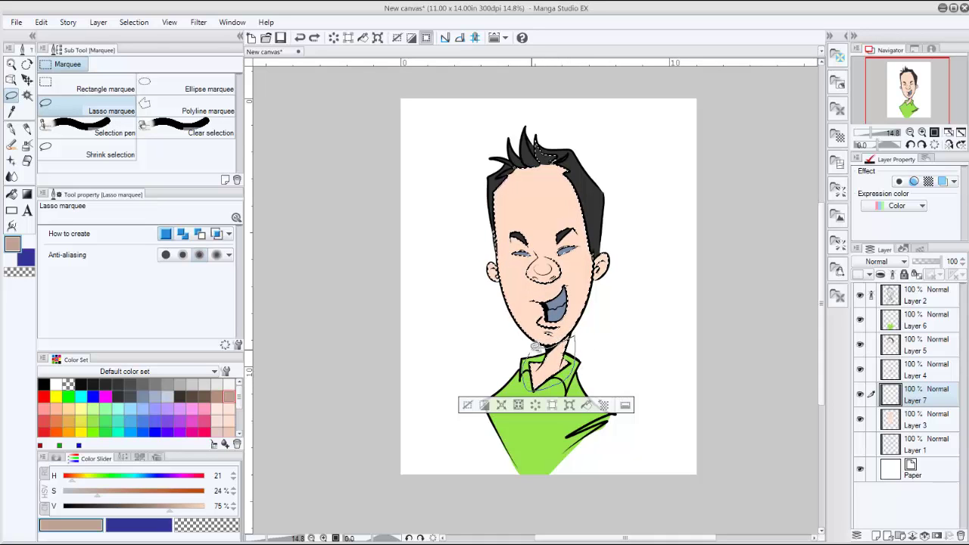
pyautogui.moveTo(534, 346); pyautogui.dragTo(537, 344)
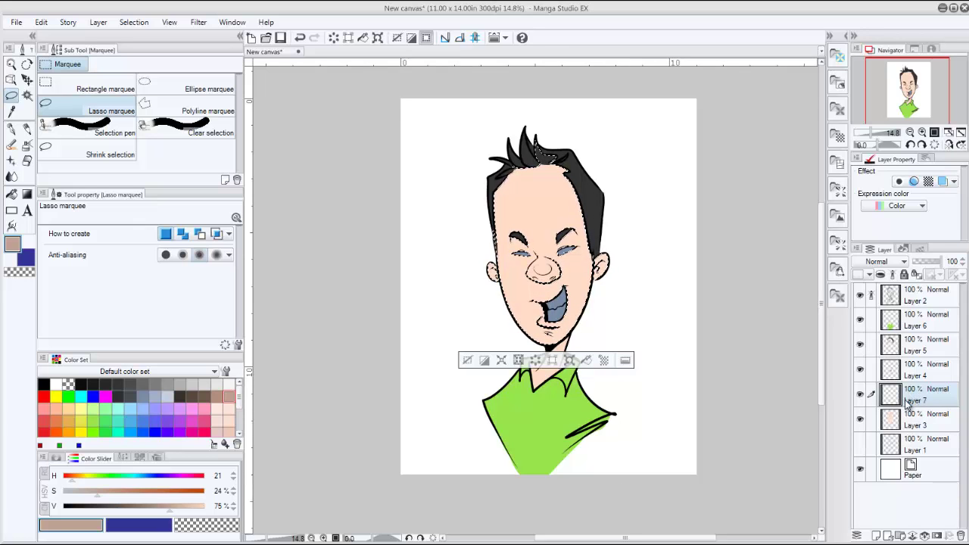
pyautogui.click(937, 535)
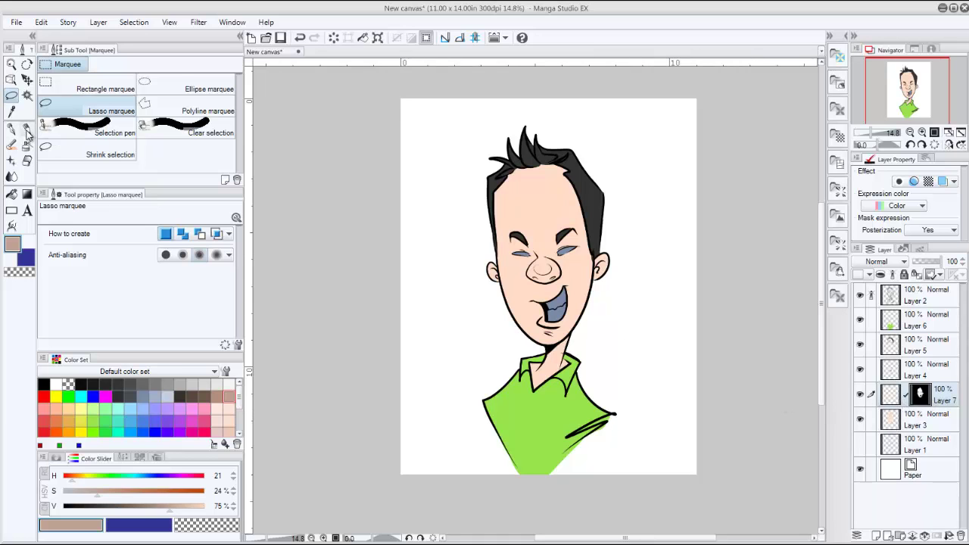
# Step: Paint white on Layer 7's mask outside the head with the G-pen at size 500
pyautogui.click(32, 128)
pyautogui.click(11, 145)
pyautogui.click(27, 144)
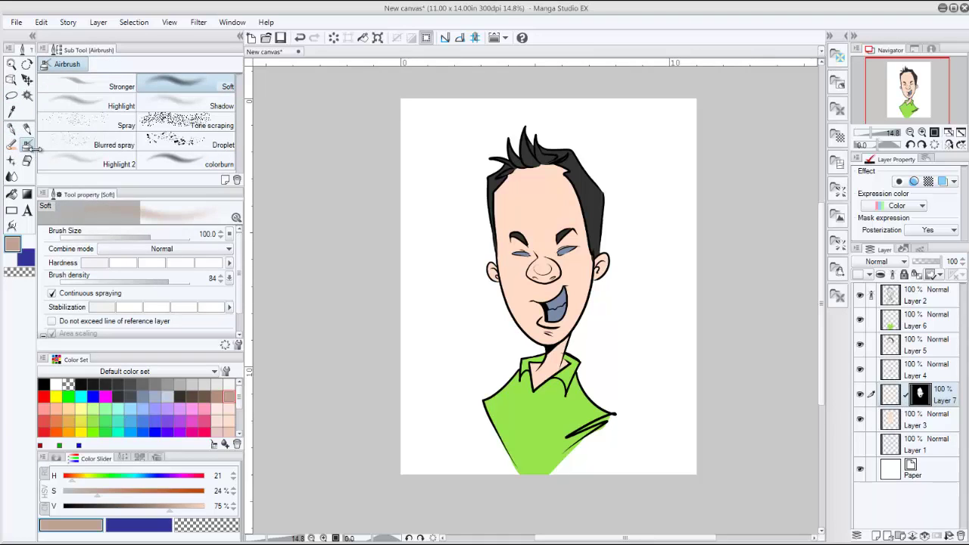
pyautogui.click(891, 398)
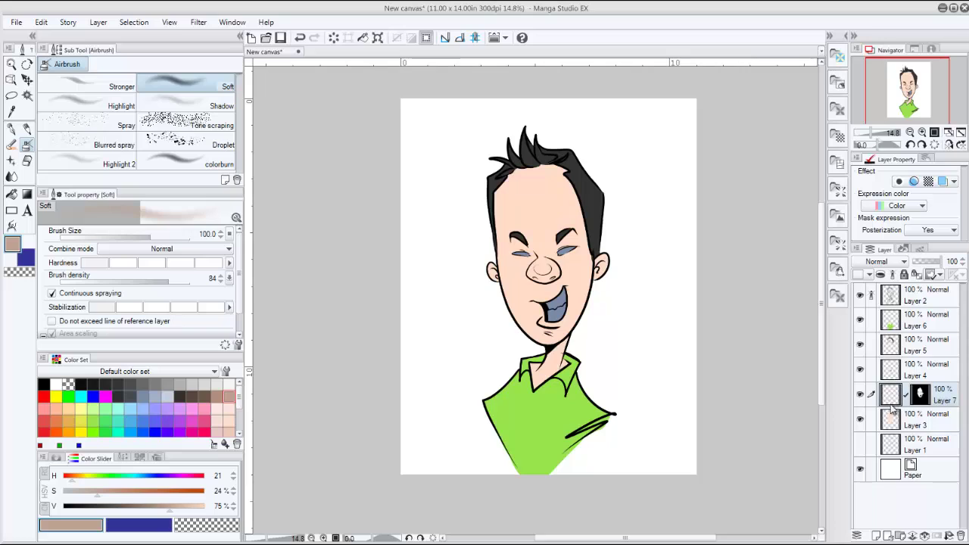
pyautogui.click(920, 395)
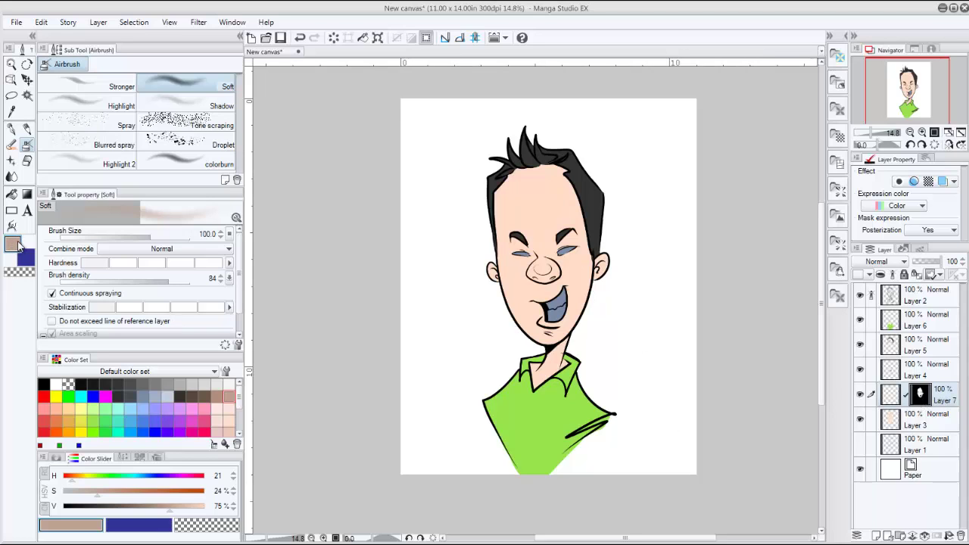
pyautogui.click(55, 385)
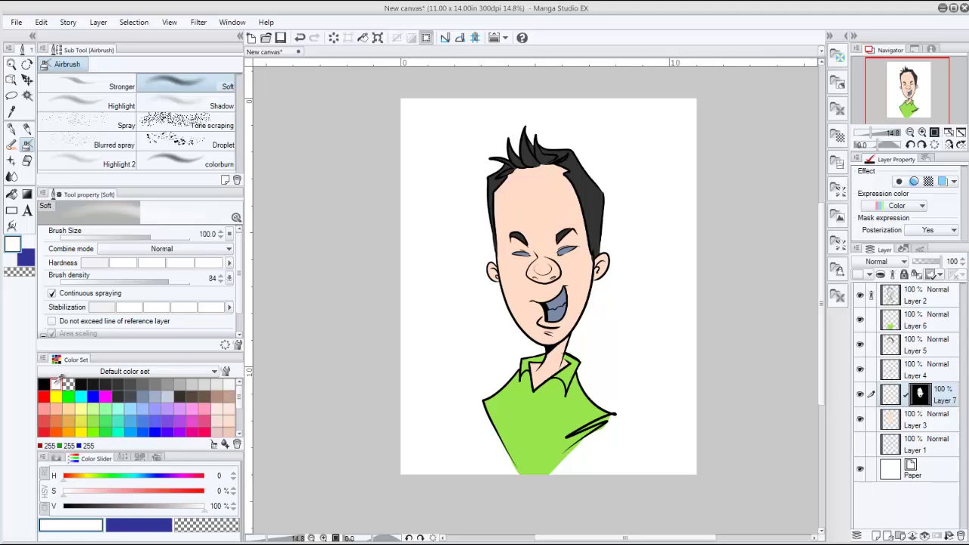
pyautogui.click(11, 128)
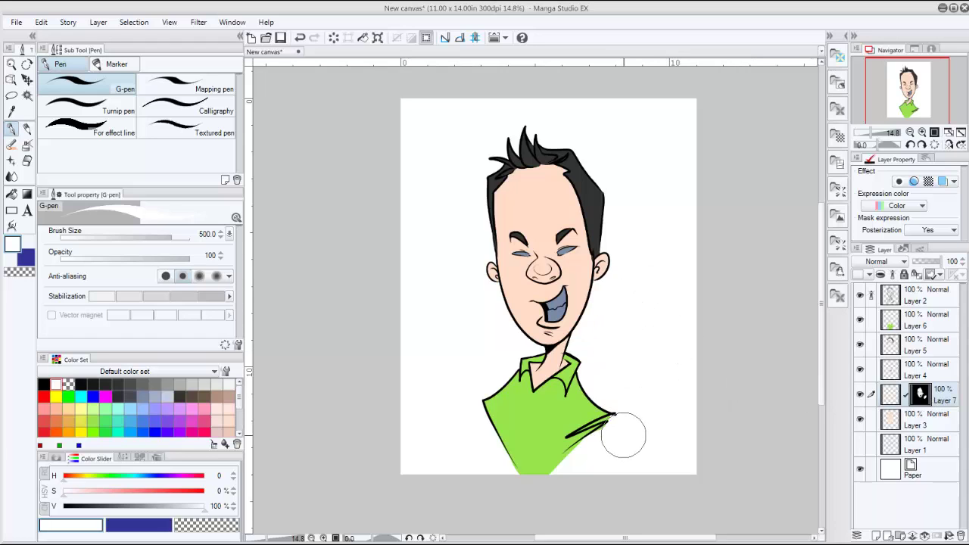
# Step: Erase the white patches outside the head from Layer 7's mask with the Hard eraser at size 200
pyautogui.click(27, 162)
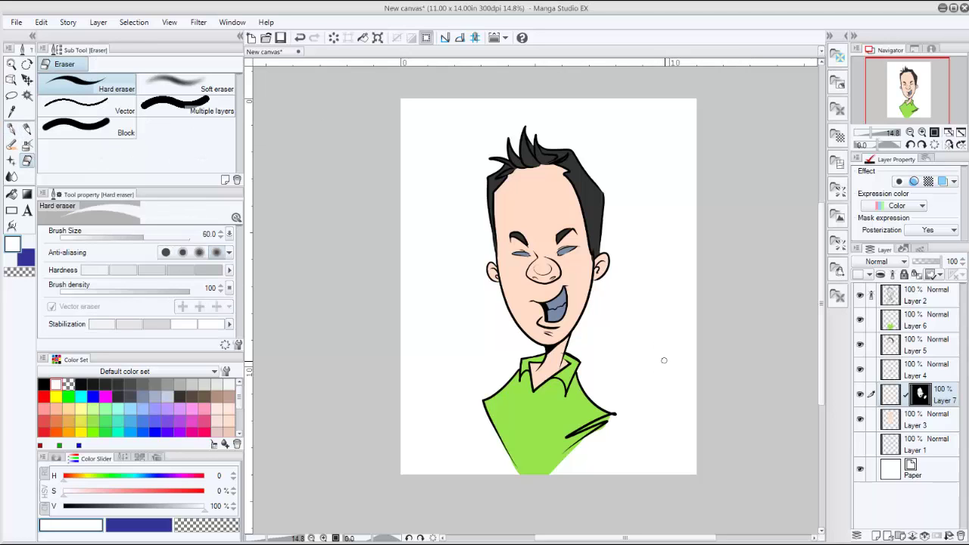
pyautogui.press(']')
# Step: Airbrush the whole face on Layer 7's image brown (H 21, S 32%, V 71%) with the Soft airbrush at size 1000
pyautogui.click(891, 395)
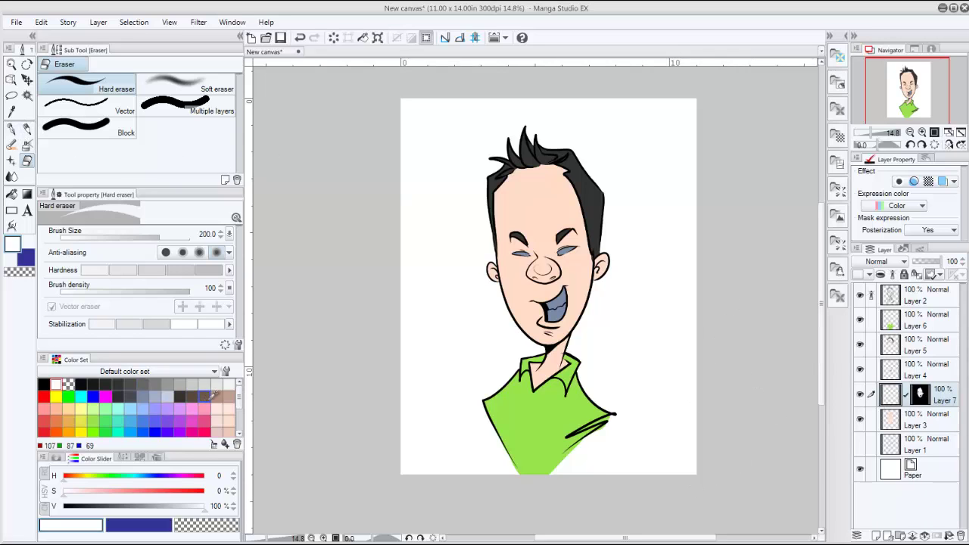
pyautogui.click(216, 396)
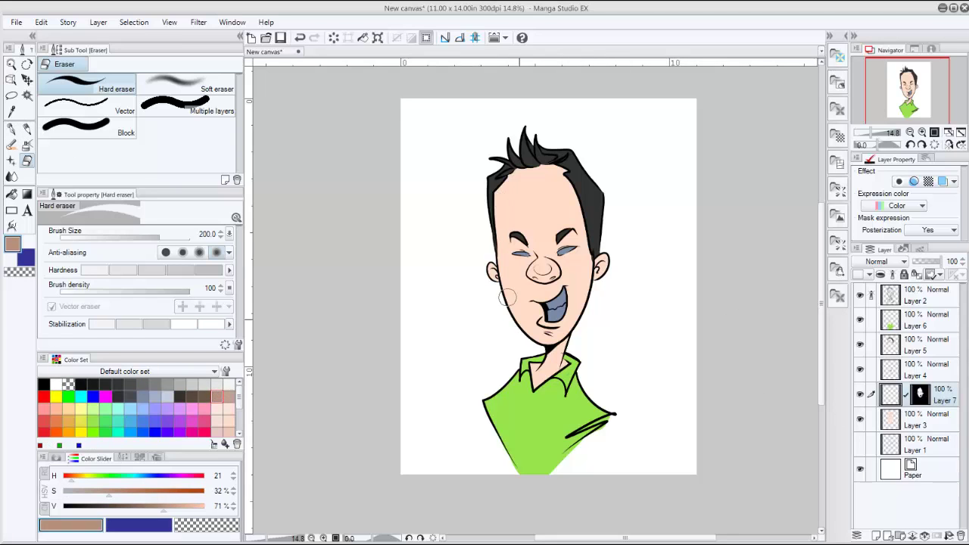
pyautogui.press(']')
pyautogui.press(']')
pyautogui.press(']')
pyautogui.press(']')
pyautogui.moveTo(851, 433); pyautogui.dragTo(806, 432)
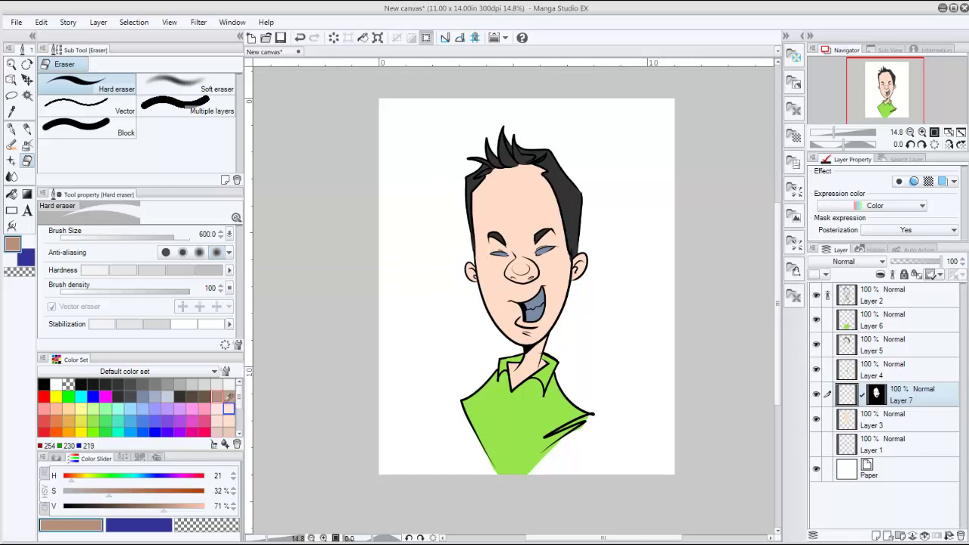
pyautogui.click(11, 145)
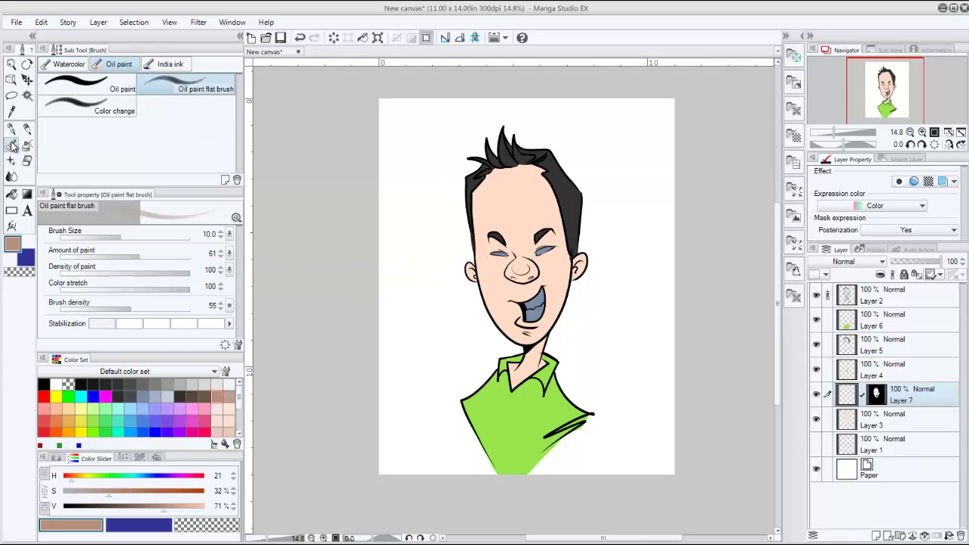
pyautogui.click(27, 146)
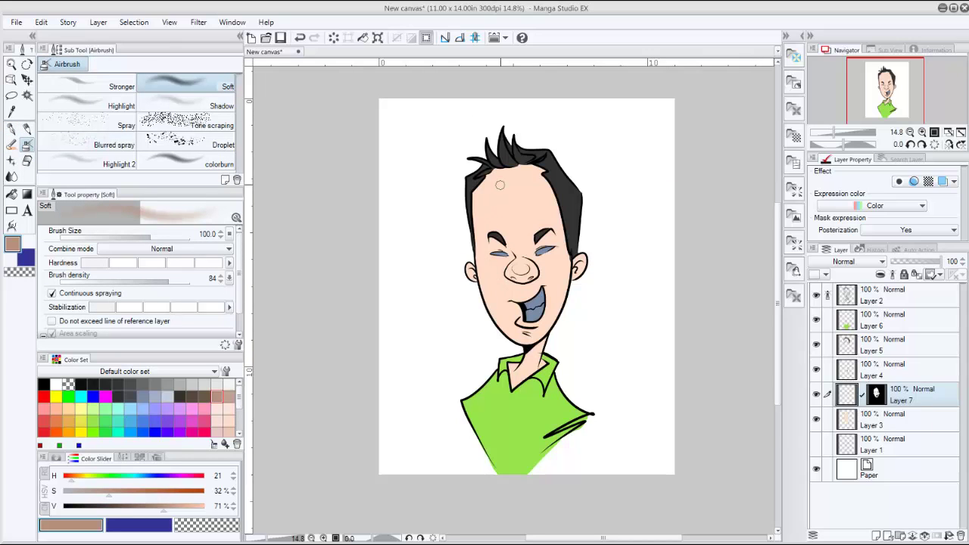
pyautogui.moveTo(474, 156)
pyautogui.mouseDown()
pyautogui.moveTo(496, 335)
pyautogui.moveTo(480, 401)
pyautogui.moveTo(560, 382)
pyautogui.moveTo(553, 228)
pyautogui.moveTo(499, 130)
pyautogui.moveTo(541, 68)
pyautogui.moveTo(458, 215)
pyautogui.moveTo(515, 295)
pyautogui.moveTo(552, 322)
pyautogui.moveTo(548, 227)
pyautogui.moveTo(478, 174)
pyautogui.moveTo(614, 326)
pyautogui.mouseUp()
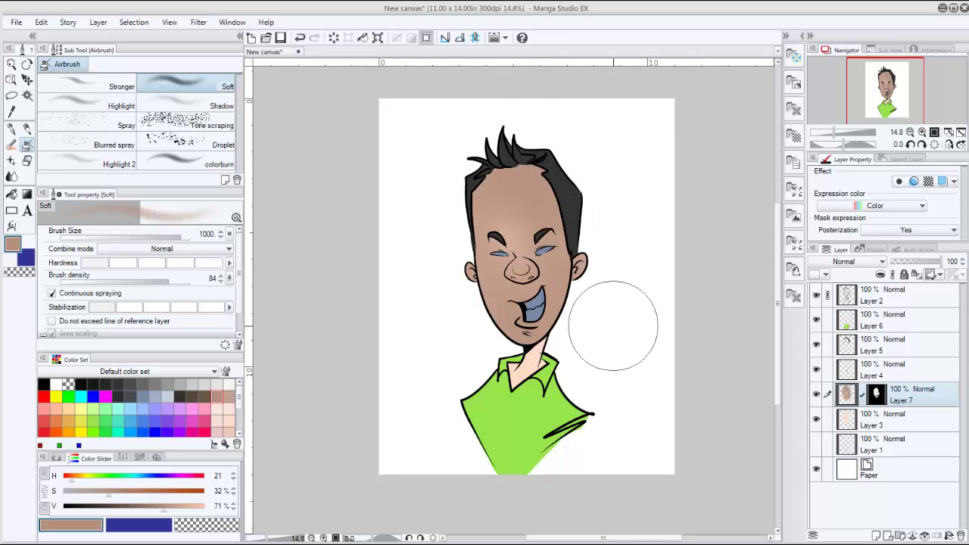
# Step: Airbrush pale skin colour (H 20, S 19%, V 100%) down the centre of the face, leaving the brown around its edges
pyautogui.click(229, 397)
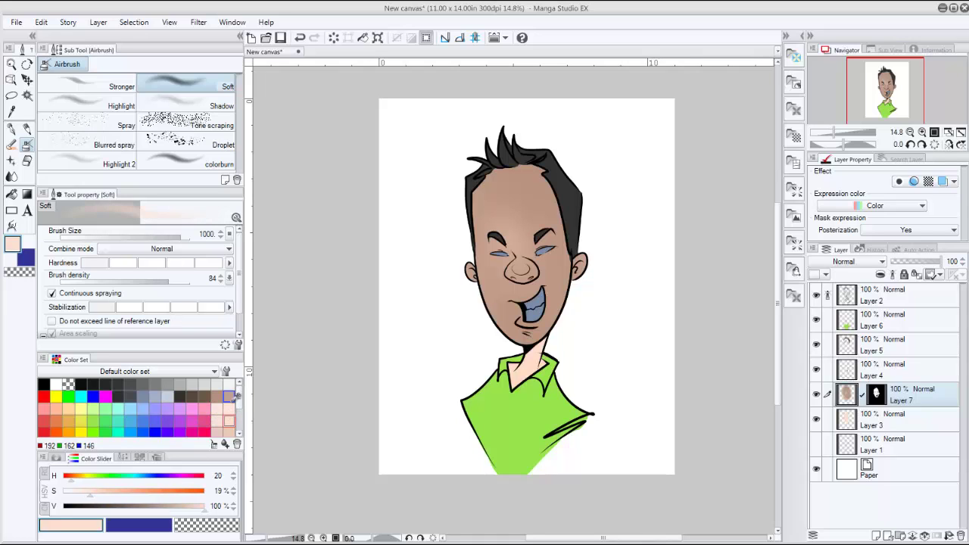
pyautogui.moveTo(515, 170)
pyautogui.mouseDown()
pyautogui.moveTo(499, 227)
pyautogui.moveTo(523, 318)
pyautogui.mouseUp()
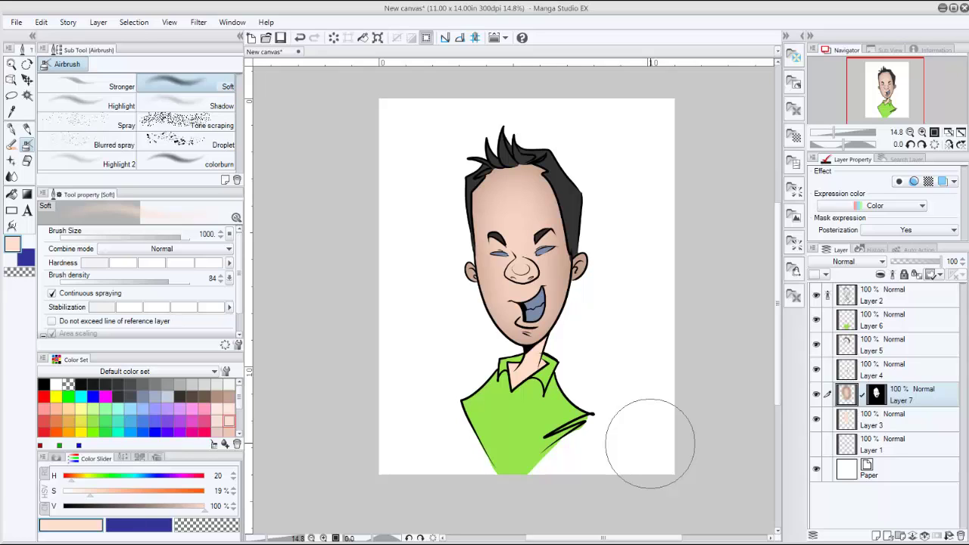
# Step: Undo the airbrush shading on the face on Layer 7
pyautogui.moveTo(534, 232)
pyautogui.mouseDown()
pyautogui.moveTo(515, 183)
pyautogui.moveTo(515, 311)
pyautogui.moveTo(537, 225)
pyautogui.moveTo(535, 310)
pyautogui.moveTo(545, 143)
pyautogui.mouseUp()
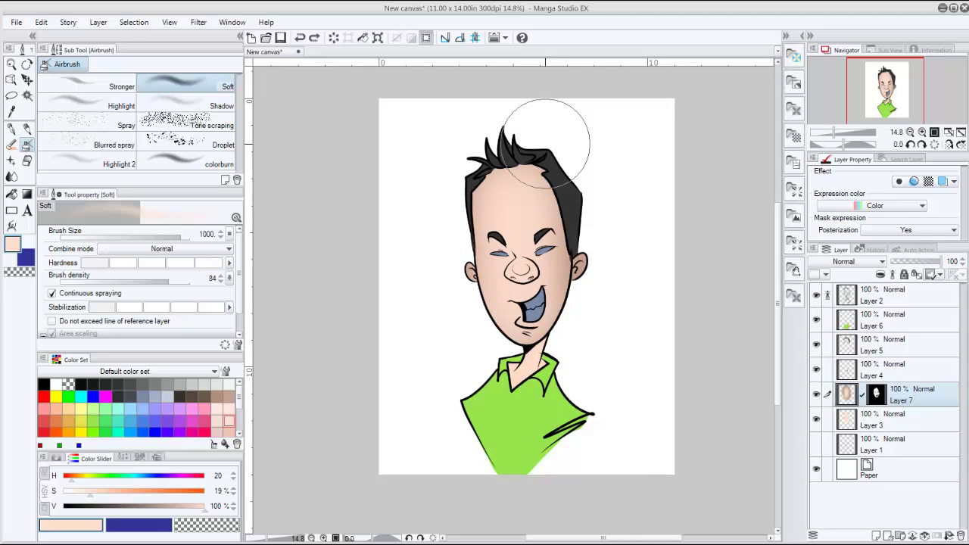
pyautogui.hotkey('ctrl', 'z')
pyautogui.hotkey('ctrl', 'z')
pyautogui.hotkey('ctrl', 'z')
pyautogui.hotkey('ctrl', 'z')
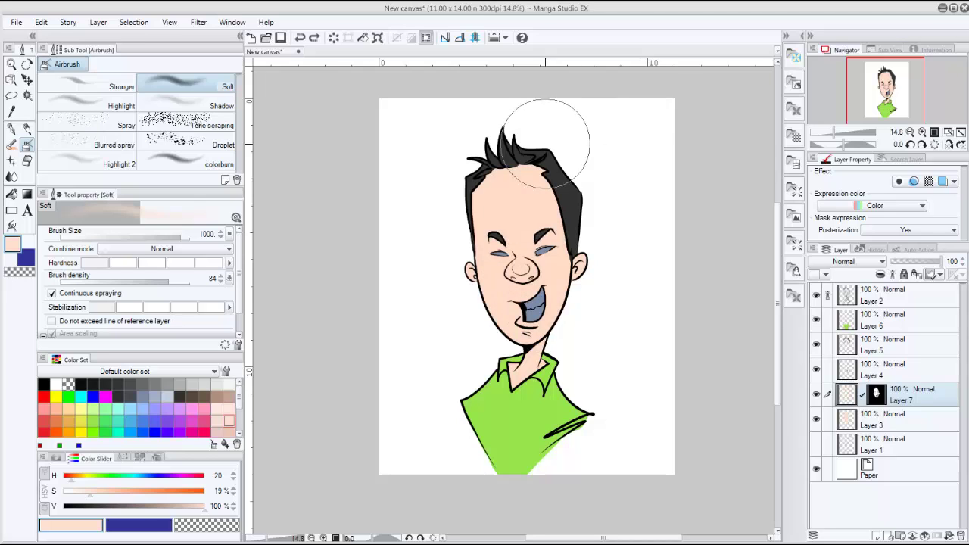
# Step: Airbrush up the right edge of the face on Layer 7 with the Soft airbrush at size 250
pyautogui.press('[')
pyautogui.press('[')
pyautogui.press('[')
pyautogui.press('[')
pyautogui.press('[')
pyautogui.press('[')
pyautogui.press('[')
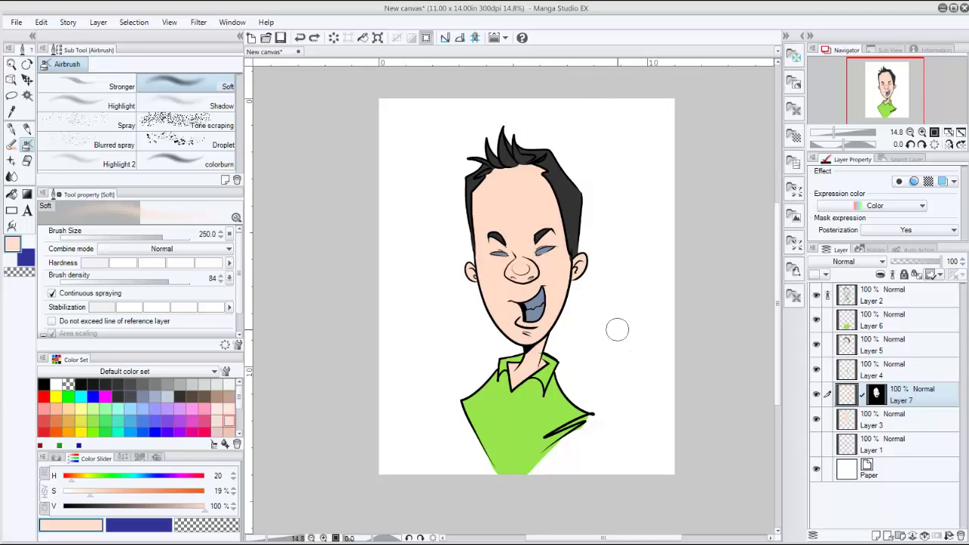
pyautogui.moveTo(570, 327)
pyautogui.mouseDown()
pyautogui.moveTo(579, 171)
pyautogui.moveTo(583, 292)
pyautogui.moveTo(563, 260)
pyautogui.moveTo(572, 209)
pyautogui.mouseUp()
# Step: Delete the masked Layer 7 and lock the transparent pixels of Layer 3
pyautogui.moveTo(912, 401); pyautogui.dragTo(961, 535)
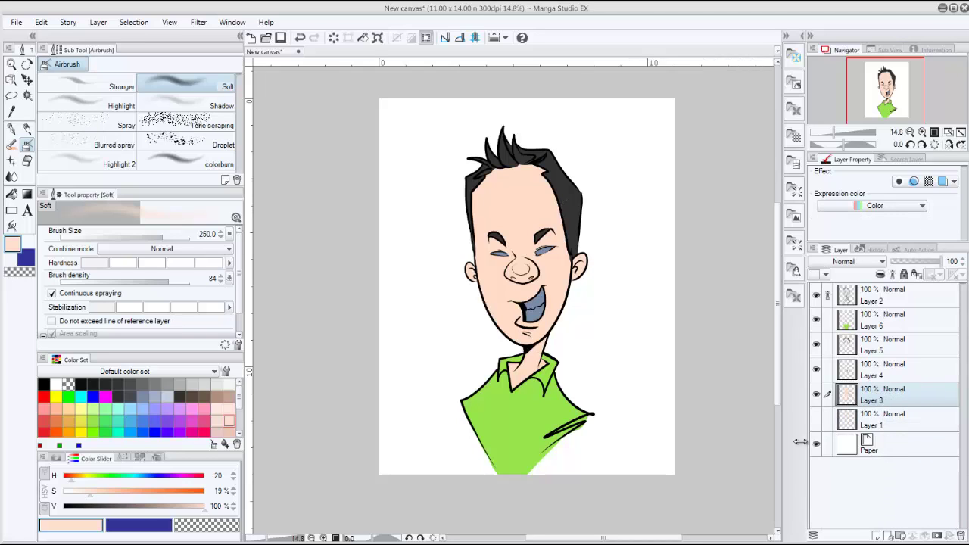
pyautogui.click(916, 274)
# Step: Set up the G-pen at size 200 with dark red (H 0, S 85%, V 35%)
pyautogui.scroll(-2, 561, 262)
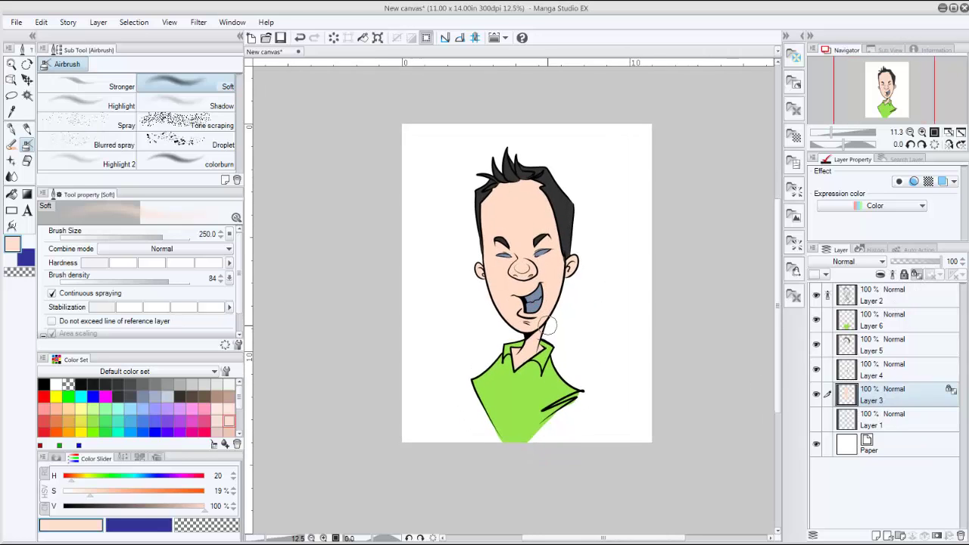
pyautogui.scroll(4, 548, 326)
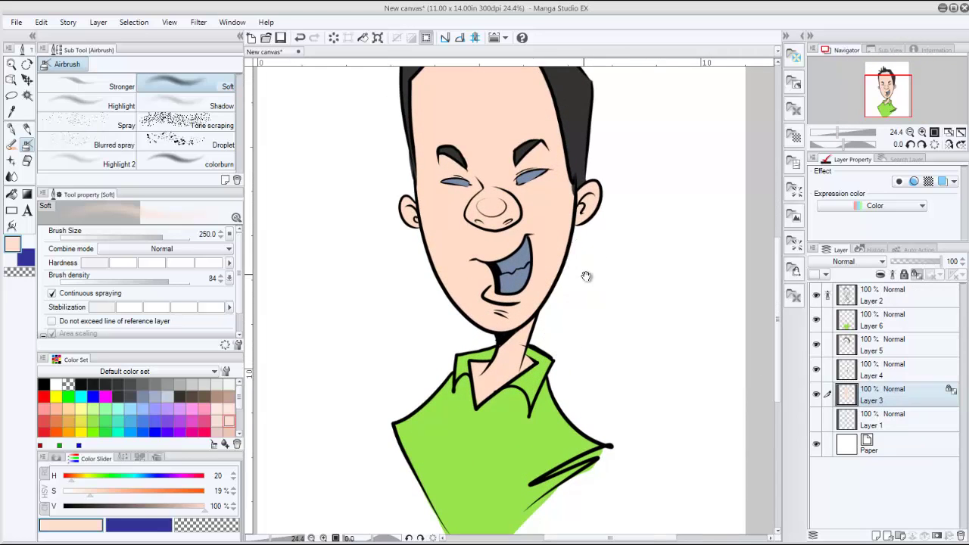
pyautogui.moveTo(586, 277)
pyautogui.mouseDown()
pyautogui.moveTo(595, 340)
pyautogui.moveTo(591, 327)
pyautogui.mouseUp()
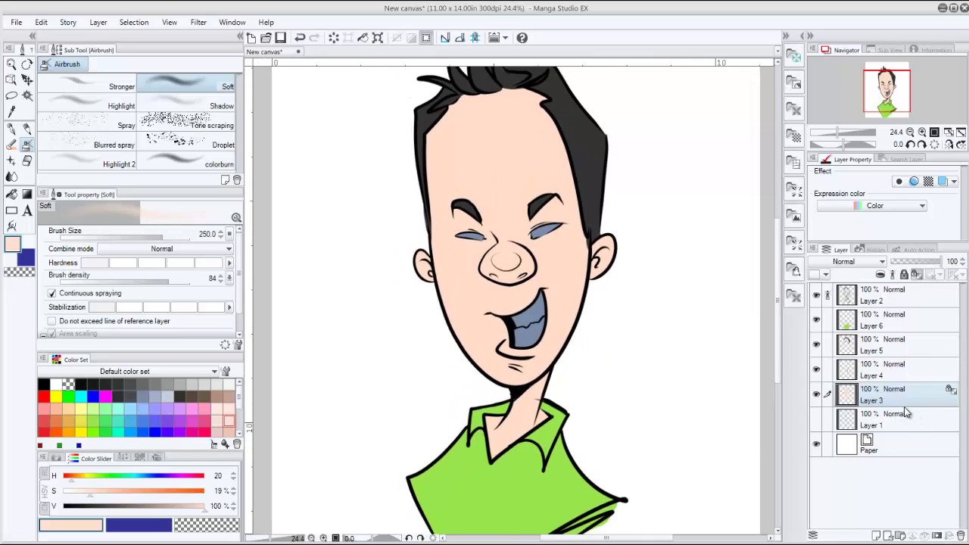
pyautogui.scroll(-3, 240, 400)
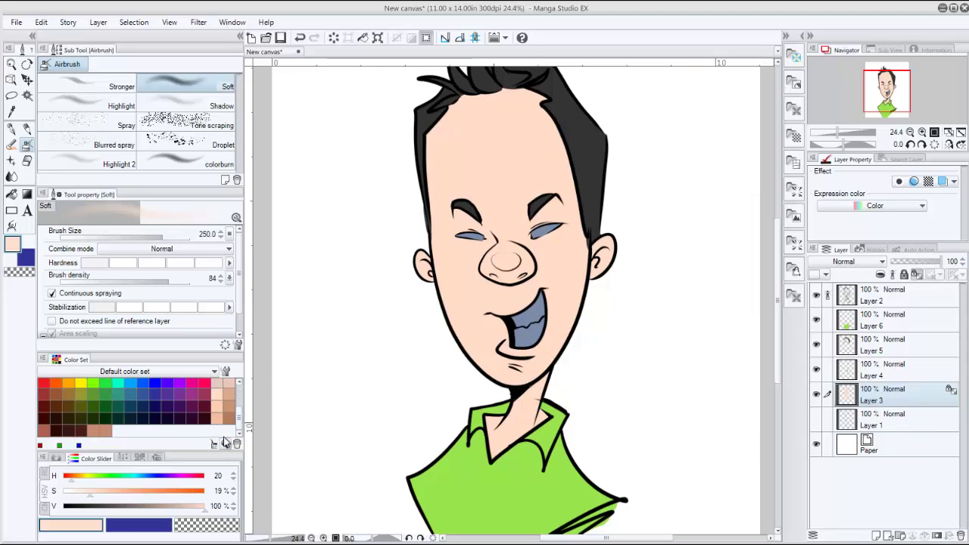
pyautogui.click(44, 406)
pyautogui.click(12, 129)
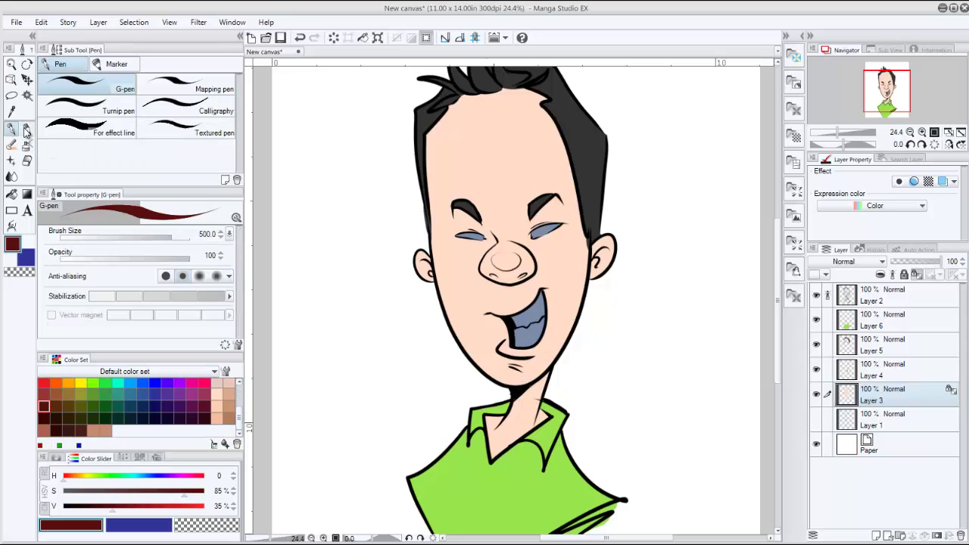
pyautogui.press('[')
pyautogui.press('[')
pyautogui.press('[')
pyautogui.press('[')
# Step: Paint a dark red shadow along the right side of the face and over the right ear on Layer 3
pyautogui.moveTo(527, 380)
pyautogui.mouseDown()
pyautogui.moveTo(550, 361)
pyautogui.moveTo(586, 221)
pyautogui.mouseUp()
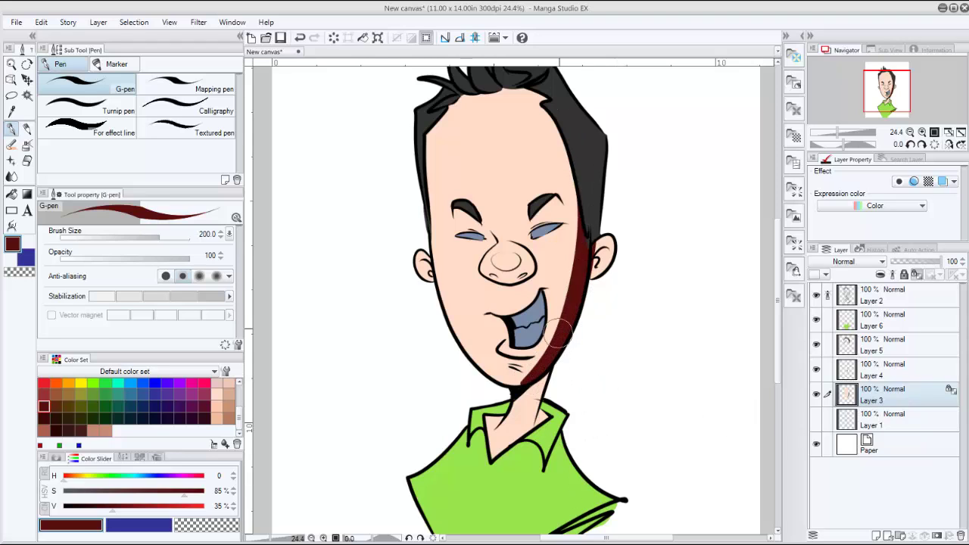
pyautogui.moveTo(560, 333); pyautogui.dragTo(559, 122)
pyautogui.moveTo(598, 262)
pyautogui.mouseDown()
pyautogui.moveTo(610, 233)
pyautogui.moveTo(609, 261)
pyautogui.mouseUp()
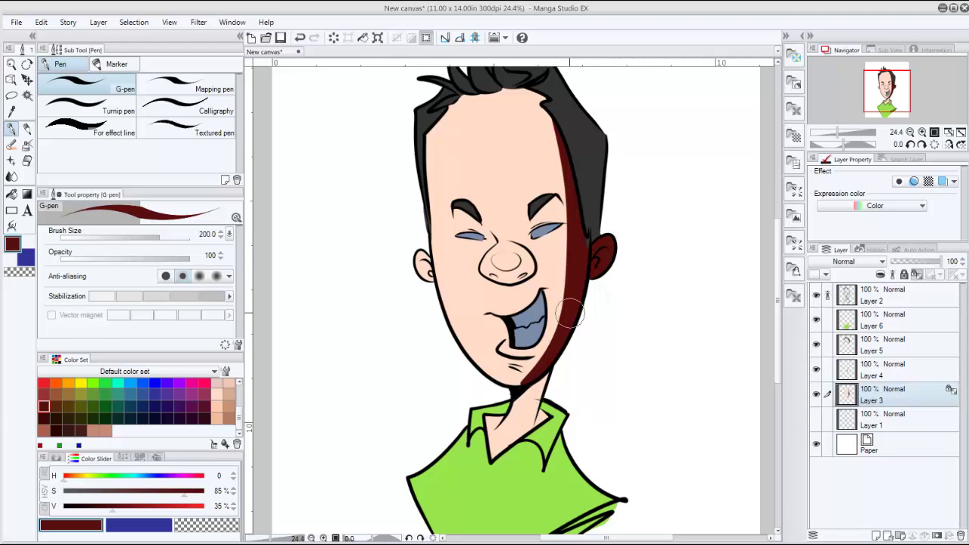
# Step: Set Layer 3 to Multiply blending at 33% opacity
pyautogui.click(852, 261)
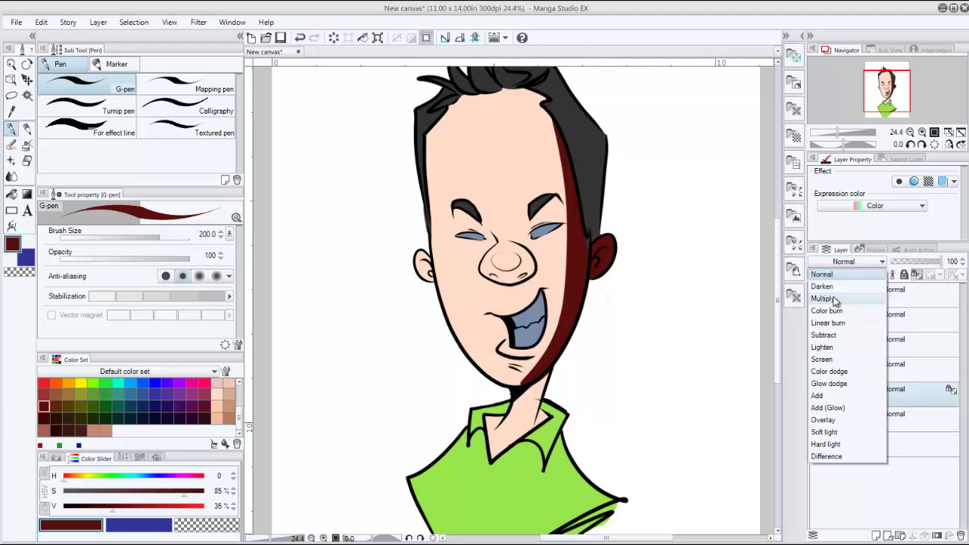
pyautogui.click(841, 300)
pyautogui.moveTo(922, 265); pyautogui.dragTo(908, 263)
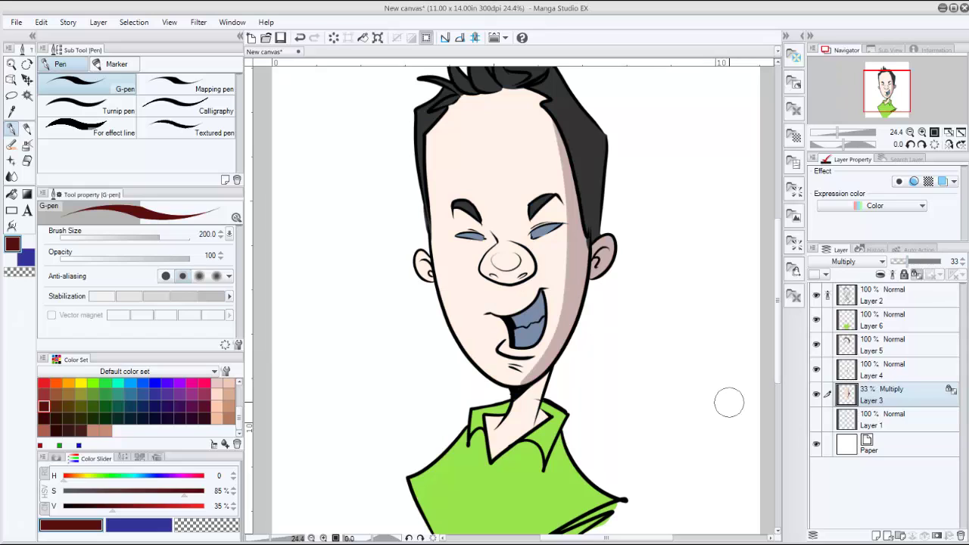
# Step: Undo Layer 3's blending and opacity changes and its dark red shadow strokes
pyautogui.hotkey('ctrl', 'z')
pyautogui.hotkey('ctrl', 'z')
pyautogui.hotkey('ctrl', 'z')
pyautogui.hotkey('ctrl', 'z')
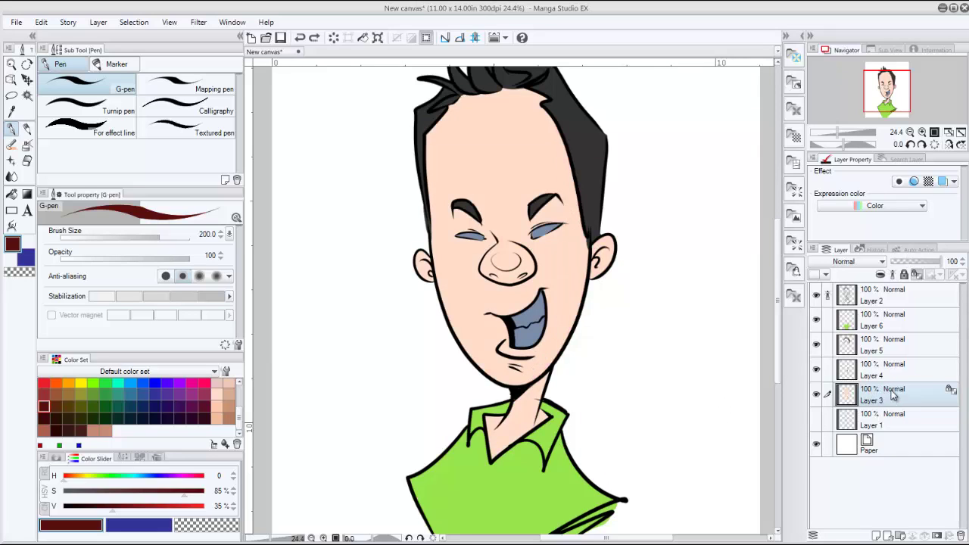
# Step: Paint a dark red shadow over the right side of the face, ear and neck on a new layer above Layer 3
pyautogui.click(876, 536)
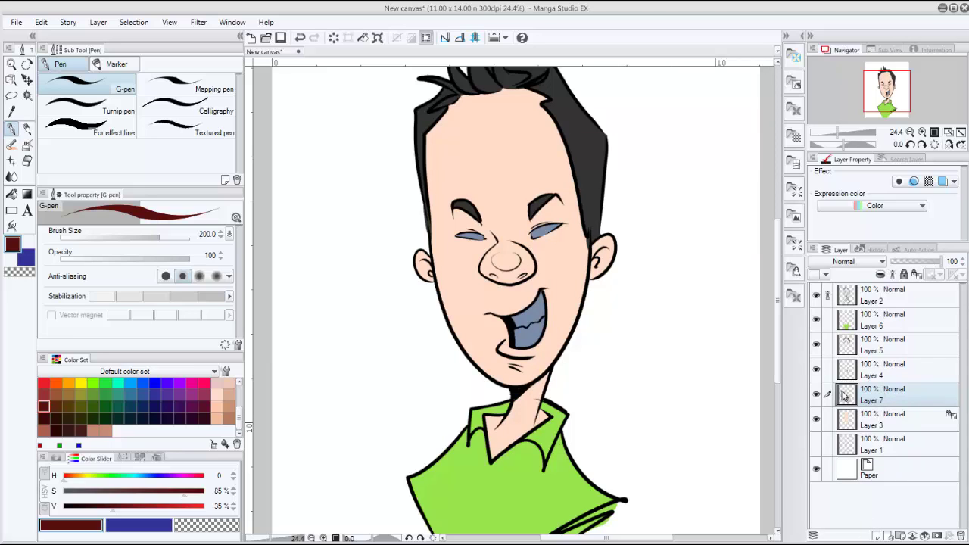
pyautogui.moveTo(549, 358)
pyautogui.mouseDown()
pyautogui.moveTo(606, 227)
pyautogui.moveTo(617, 235)
pyautogui.moveTo(557, 405)
pyautogui.mouseUp()
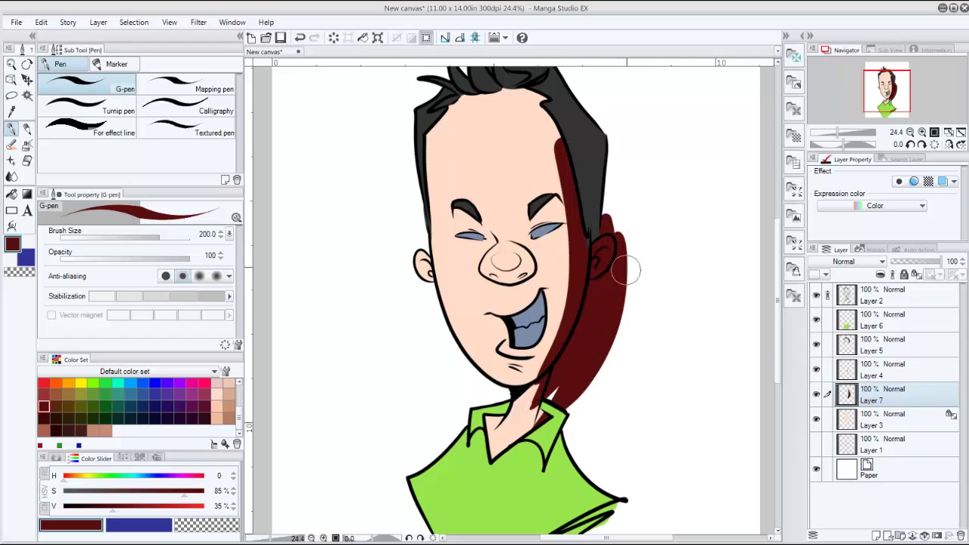
pyautogui.moveTo(623, 263)
pyautogui.mouseDown()
pyautogui.moveTo(525, 415)
pyautogui.moveTo(530, 437)
pyautogui.mouseUp()
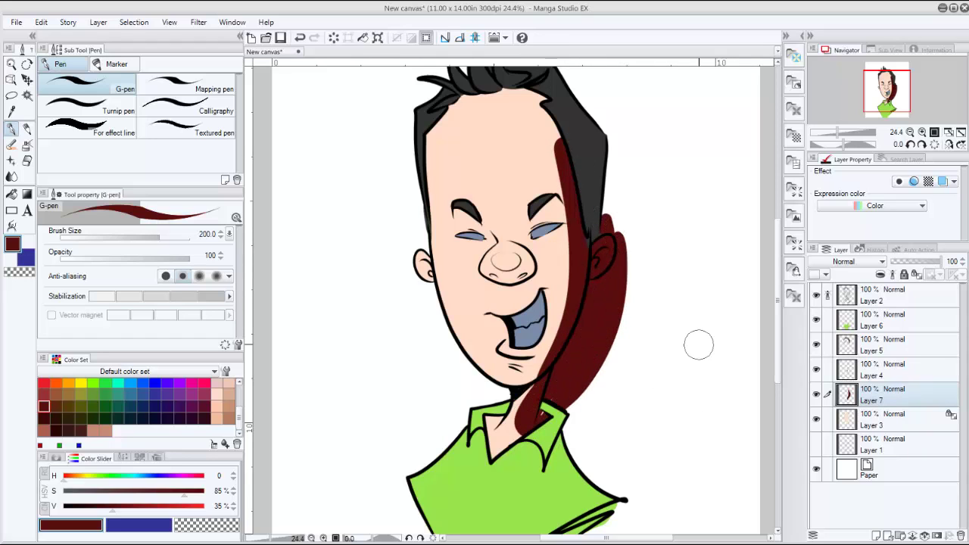
pyautogui.moveTo(610, 181); pyautogui.dragTo(608, 190)
pyautogui.moveTo(534, 97)
pyautogui.mouseDown()
pyautogui.moveTo(541, 102)
pyautogui.moveTo(410, 219)
pyautogui.moveTo(496, 356)
pyautogui.mouseUp()
# Step: Undo the dark red strokes on Layer 7 and delete that layer
pyautogui.hotkey('ctrl', 'z')
pyautogui.hotkey('ctrl', 'z')
pyautogui.hotkey('ctrl', 'z')
pyautogui.hotkey('ctrl', 'z')
pyautogui.hotkey('ctrl', 'z')
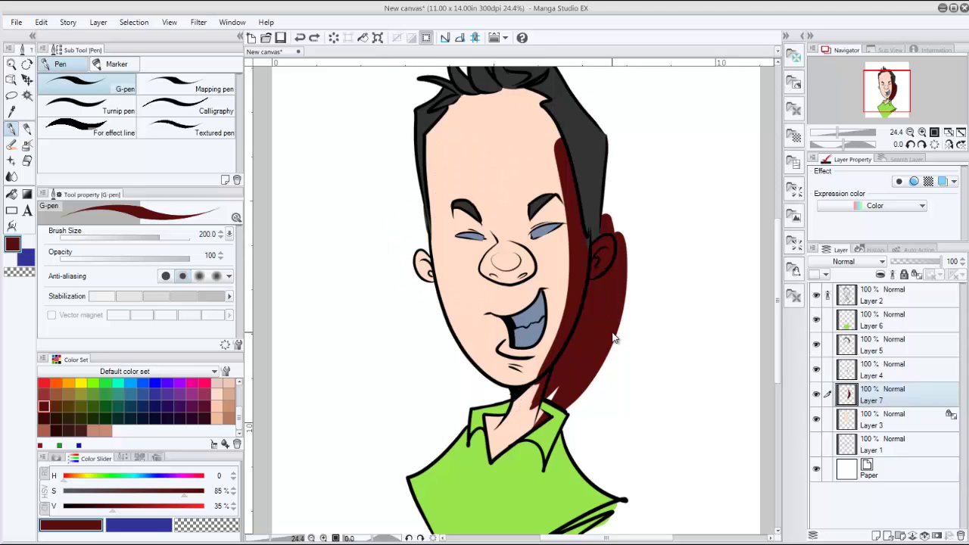
pyautogui.hotkey('ctrl', 'z')
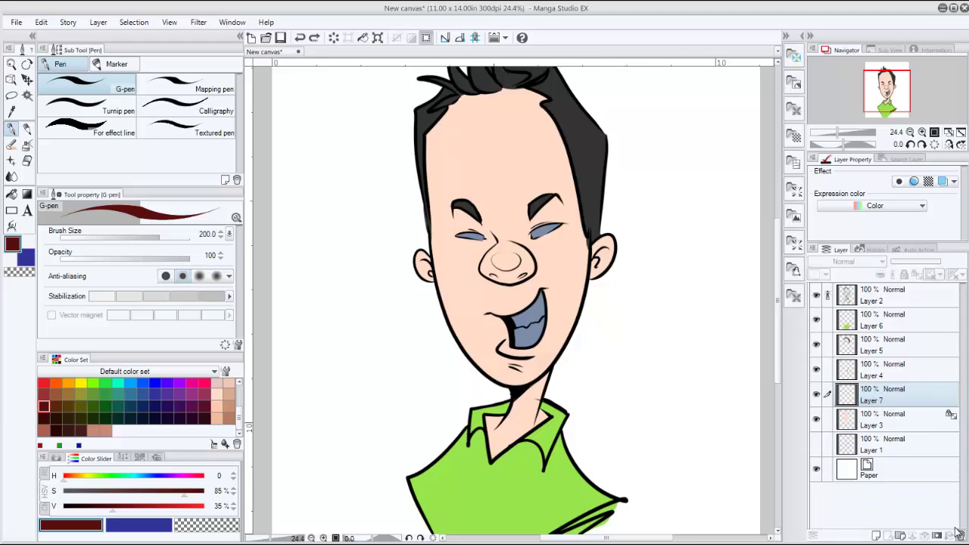
pyautogui.hotkey('ctrl', 'e')
# Step: Duplicate Layer 3 and paint a dark red shadow down the right side of the face, ear and neck on the copy
pyautogui.moveTo(879, 399); pyautogui.dragTo(876, 536)
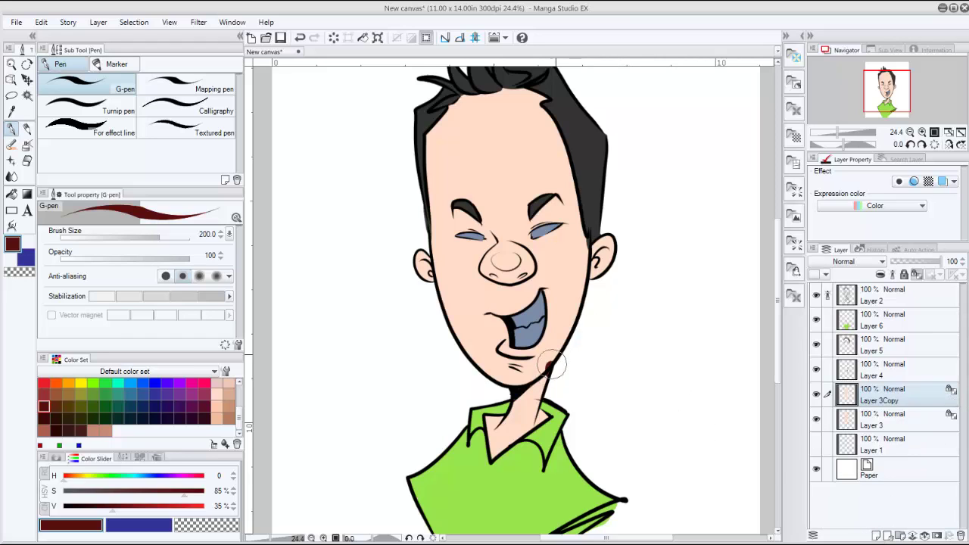
pyautogui.moveTo(552, 364); pyautogui.dragTo(589, 224)
pyautogui.moveTo(596, 161); pyautogui.dragTo(557, 368)
pyautogui.moveTo(523, 71)
pyautogui.mouseDown()
pyautogui.moveTo(560, 333)
pyautogui.moveTo(534, 428)
pyautogui.mouseUp()
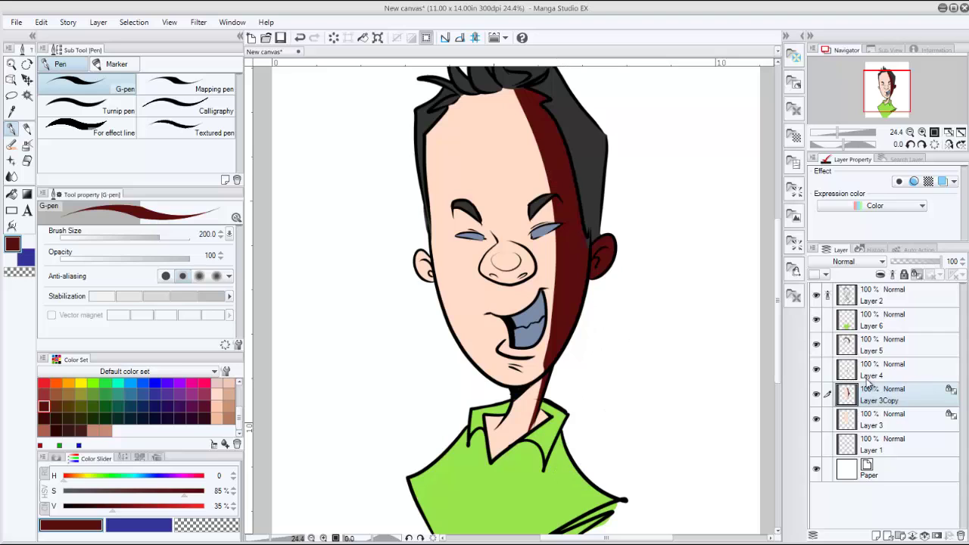
# Step: Set Layer 3Copy to Multiply blending at 29% opacity
pyautogui.moveTo(945, 261); pyautogui.dragTo(908, 261)
pyautogui.click(856, 261)
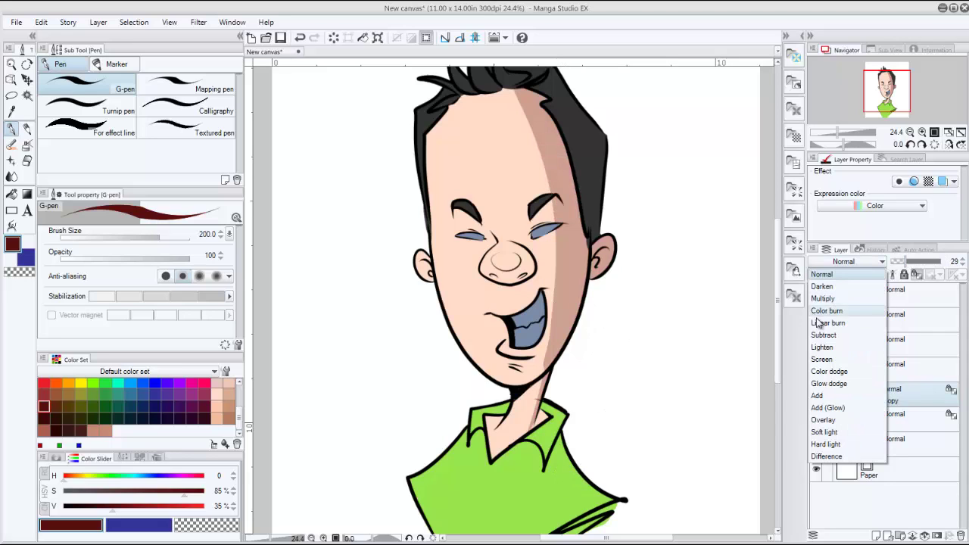
pyautogui.click(829, 299)
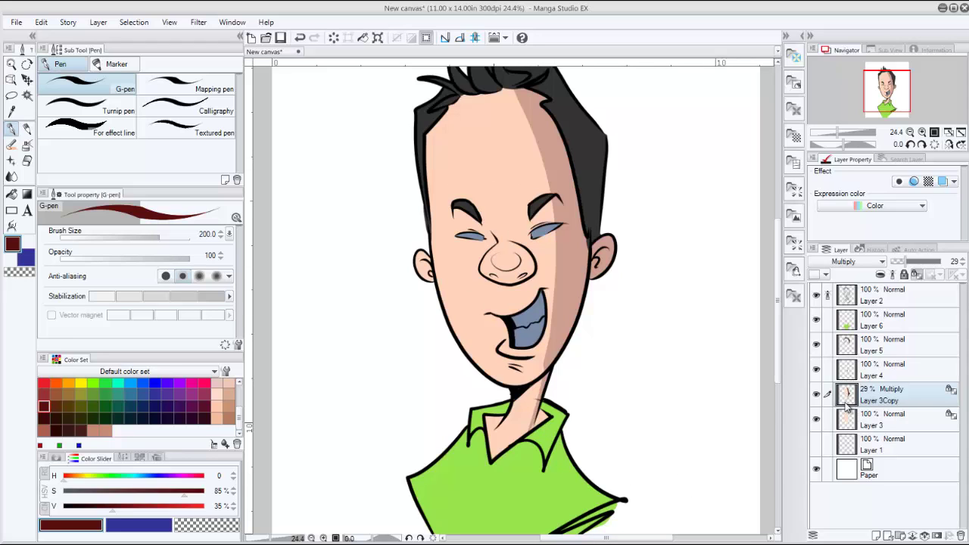
# Step: Erase the shadow from Layer 3Copy with the Hard eraser at size 600 and delete that layer
pyautogui.click(26, 160)
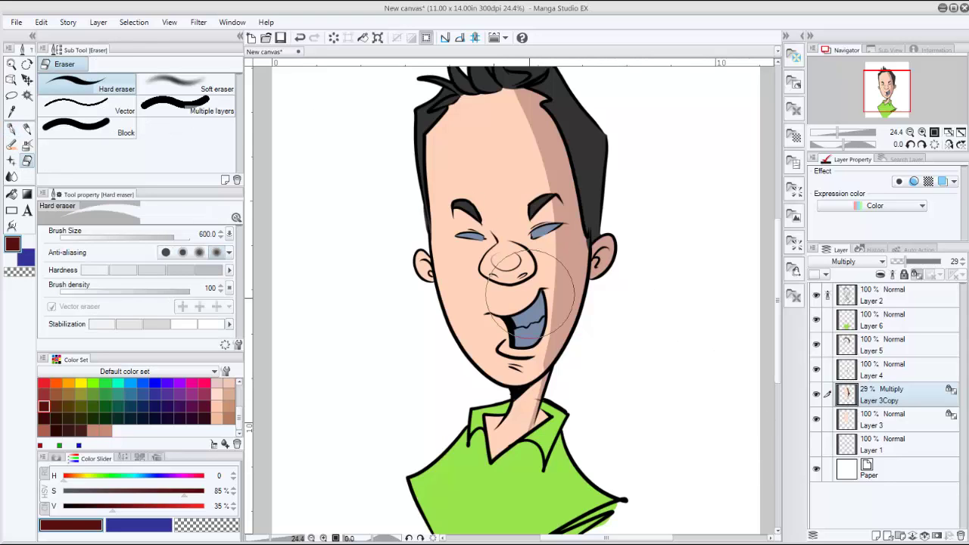
pyautogui.moveTo(531, 296); pyautogui.dragTo(515, 318)
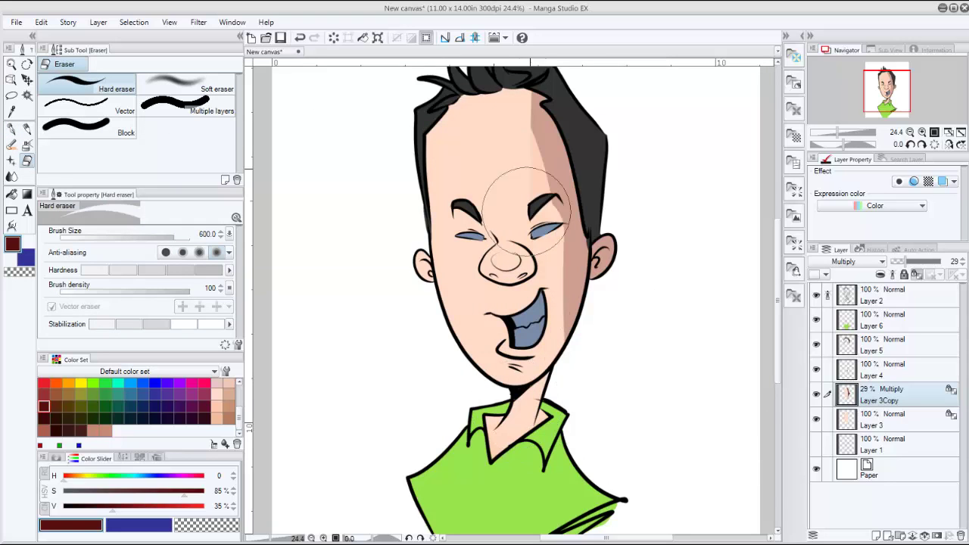
pyautogui.moveTo(524, 211); pyautogui.dragTo(628, 108)
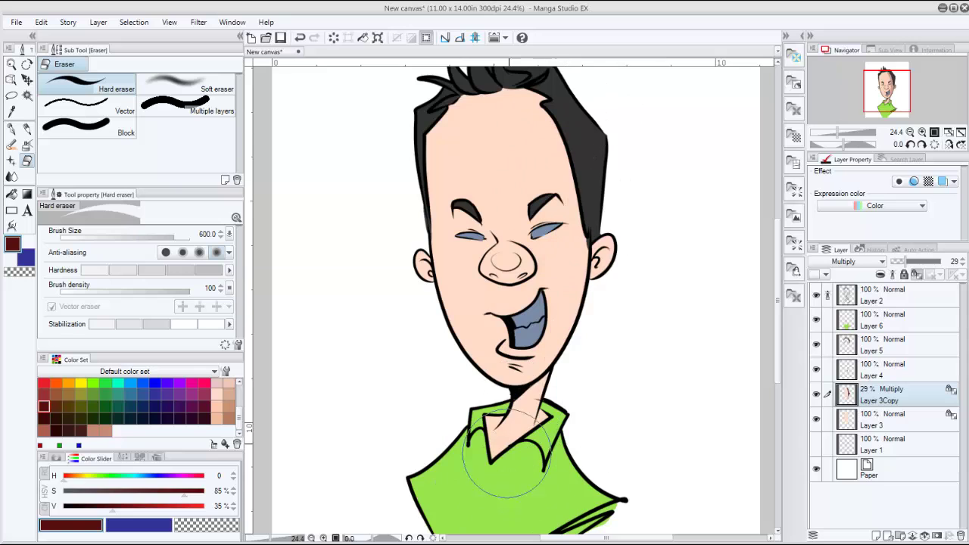
pyautogui.click(12, 130)
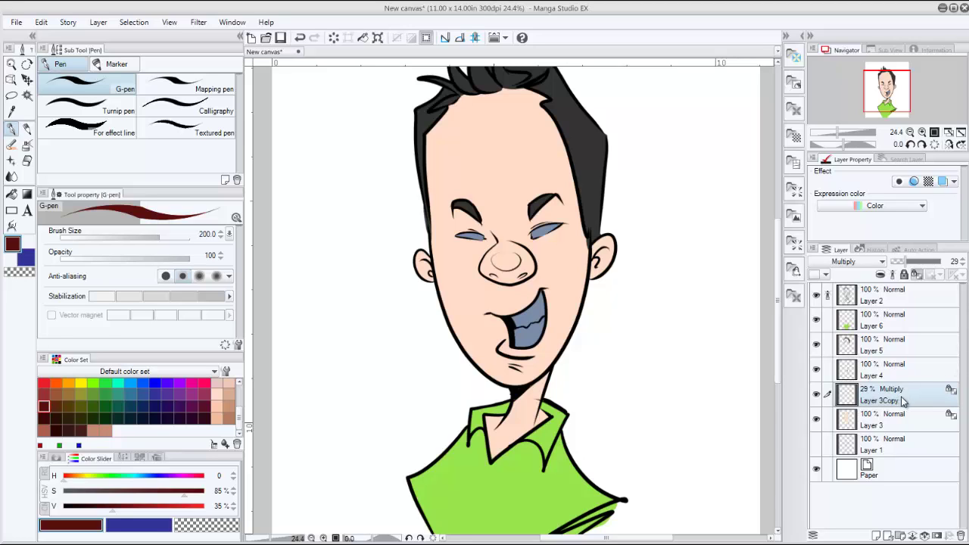
pyautogui.moveTo(903, 401); pyautogui.dragTo(959, 535)
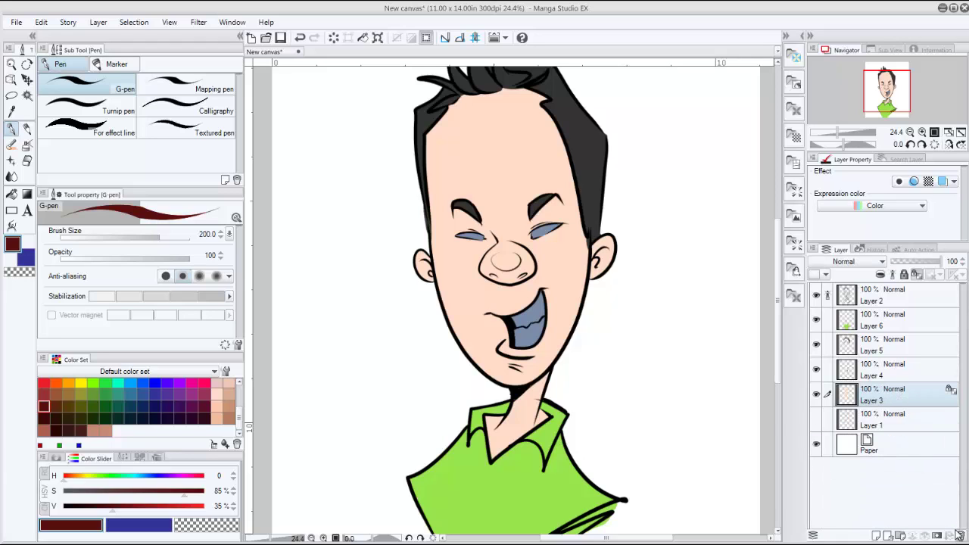
# Step: Create a selection from Layer 3's skin area and add a new layer above it with a mask from that selection
pyautogui.rightClick(844, 397)
pyautogui.moveTo(884, 482)
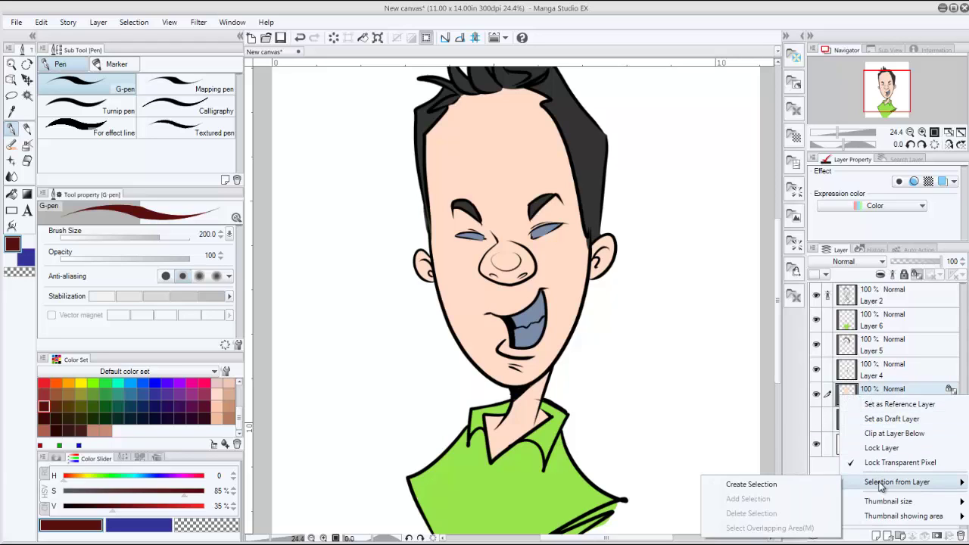
pyautogui.click(783, 483)
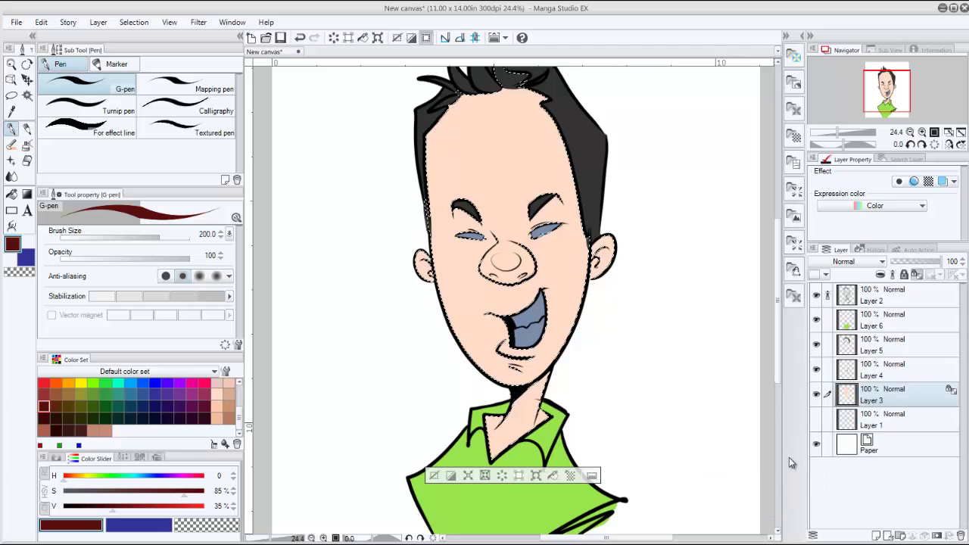
pyautogui.click(876, 535)
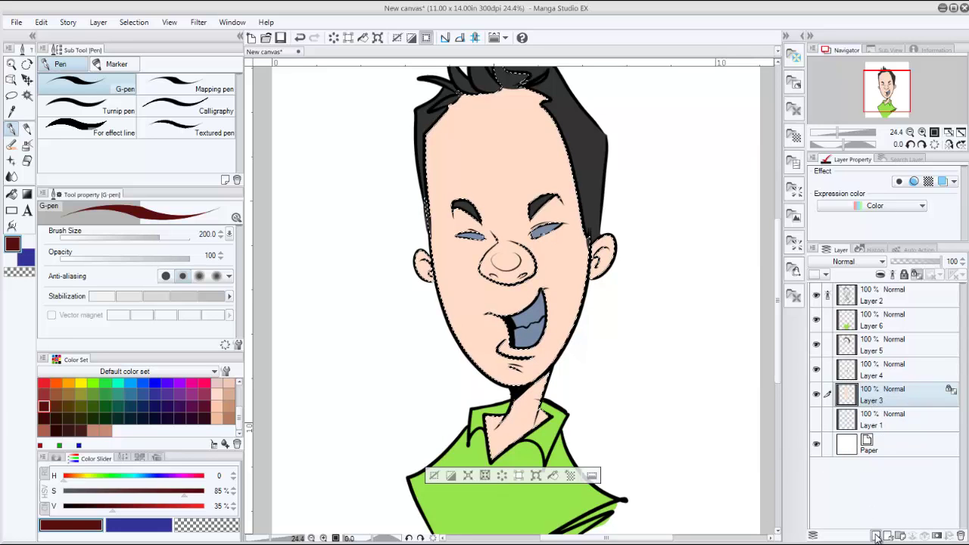
pyautogui.click(937, 532)
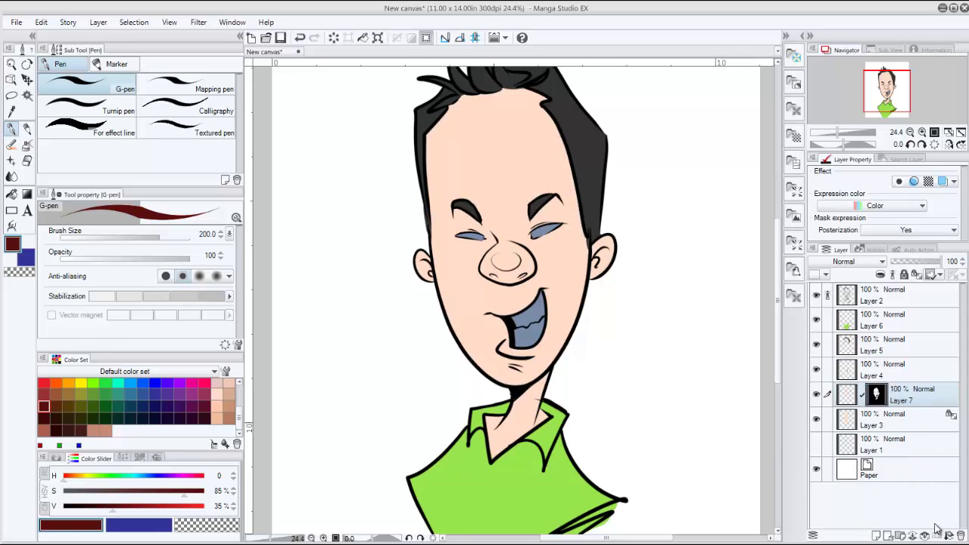
# Step: Paint dark red shadows on Layer 7's image along the right side of the face, neck, right ear and upper hairline
pyautogui.click(849, 401)
pyautogui.moveTo(541, 99)
pyautogui.mouseDown()
pyautogui.moveTo(588, 265)
pyautogui.moveTo(566, 348)
pyautogui.moveTo(539, 387)
pyautogui.mouseUp()
pyautogui.moveTo(550, 349); pyautogui.dragTo(530, 438)
pyautogui.moveTo(601, 277)
pyautogui.mouseDown()
pyautogui.moveTo(603, 225)
pyautogui.moveTo(574, 324)
pyautogui.moveTo(609, 250)
pyautogui.mouseUp()
pyautogui.moveTo(549, 95); pyautogui.dragTo(486, 93)
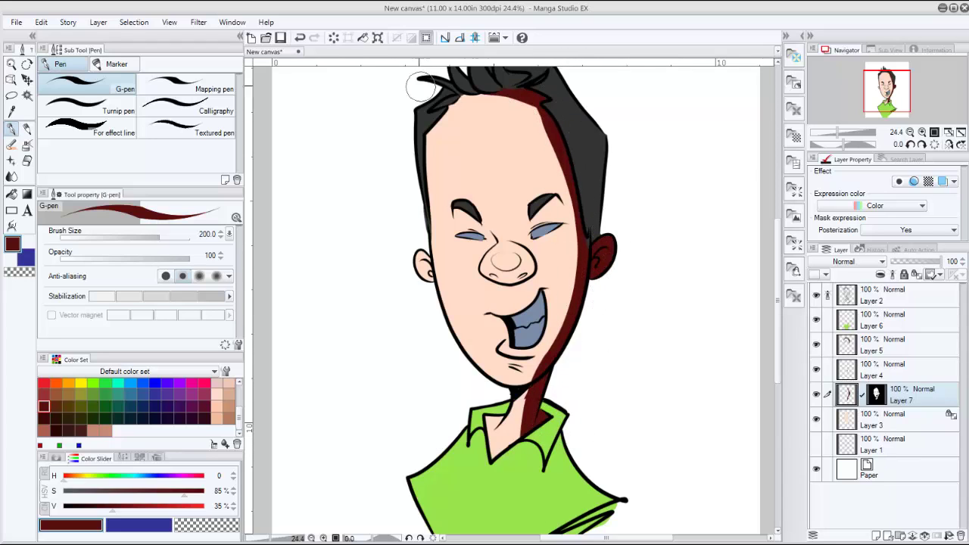
# Step: Paint dark red shadows at the inner eye corners, under the nose and below the mouth on Layer 7
pyautogui.moveTo(530, 224); pyautogui.dragTo(553, 198)
pyautogui.moveTo(477, 223)
pyautogui.mouseDown()
pyautogui.moveTo(495, 243)
pyautogui.moveTo(476, 216)
pyautogui.moveTo(493, 235)
pyautogui.moveTo(479, 228)
pyautogui.moveTo(500, 267)
pyautogui.moveTo(482, 267)
pyautogui.moveTo(534, 279)
pyautogui.mouseUp()
pyautogui.moveTo(500, 346)
pyautogui.mouseDown()
pyautogui.moveTo(527, 351)
pyautogui.moveTo(508, 363)
pyautogui.moveTo(531, 352)
pyautogui.moveTo(517, 369)
pyautogui.moveTo(533, 338)
pyautogui.moveTo(531, 349)
pyautogui.moveTo(523, 337)
pyautogui.moveTo(503, 348)
pyautogui.moveTo(512, 334)
pyautogui.moveTo(502, 347)
pyautogui.moveTo(546, 331)
pyautogui.moveTo(535, 352)
pyautogui.mouseUp()
pyautogui.moveTo(527, 279)
pyautogui.mouseDown()
pyautogui.moveTo(493, 278)
pyautogui.moveTo(518, 289)
pyautogui.mouseUp()
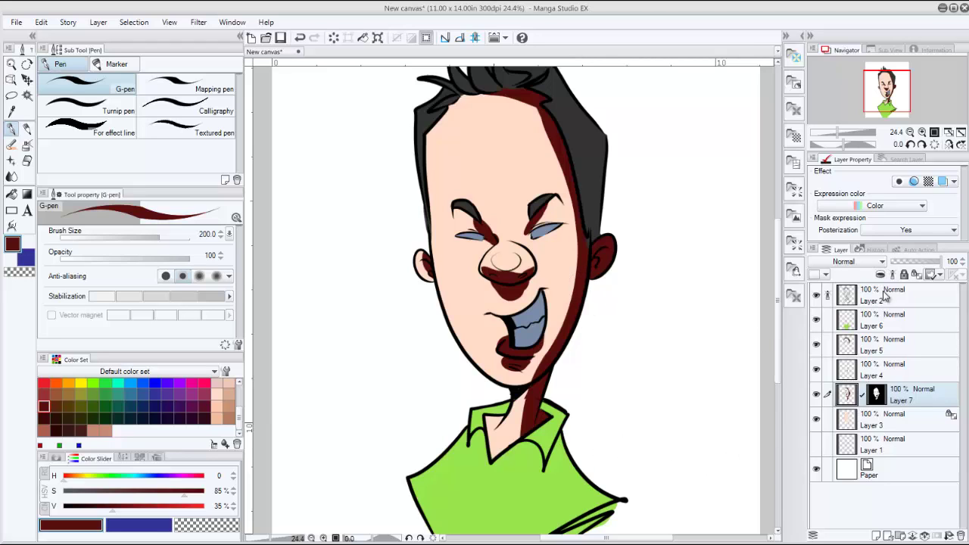
# Step: Set Layer 7 to Multiply blending at 16% opacity
pyautogui.click(863, 262)
pyautogui.click(825, 299)
pyautogui.moveTo(939, 261); pyautogui.dragTo(901, 261)
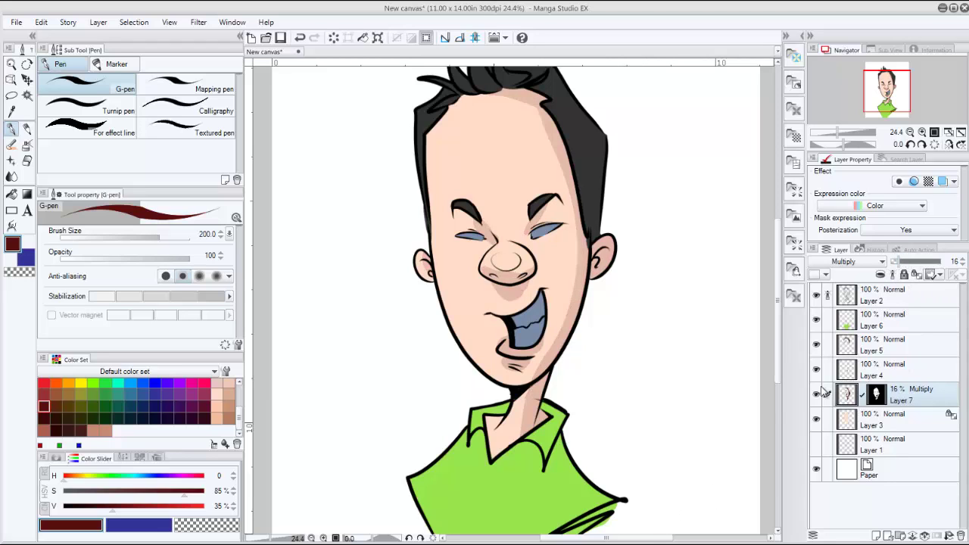
# Step: Raise Layer 7's opacity to 20% and duplicate the layer
pyautogui.click(902, 264)
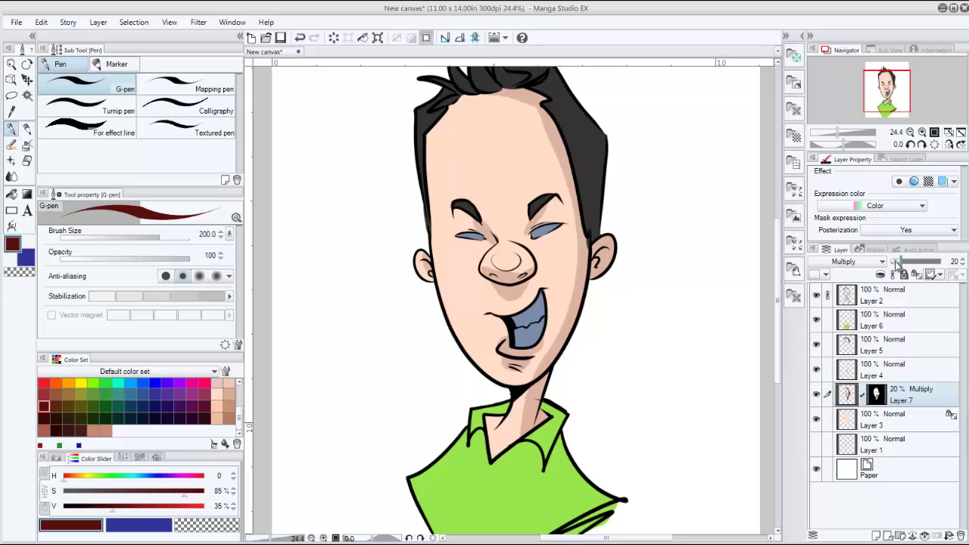
pyautogui.moveTo(902, 395); pyautogui.dragTo(877, 519)
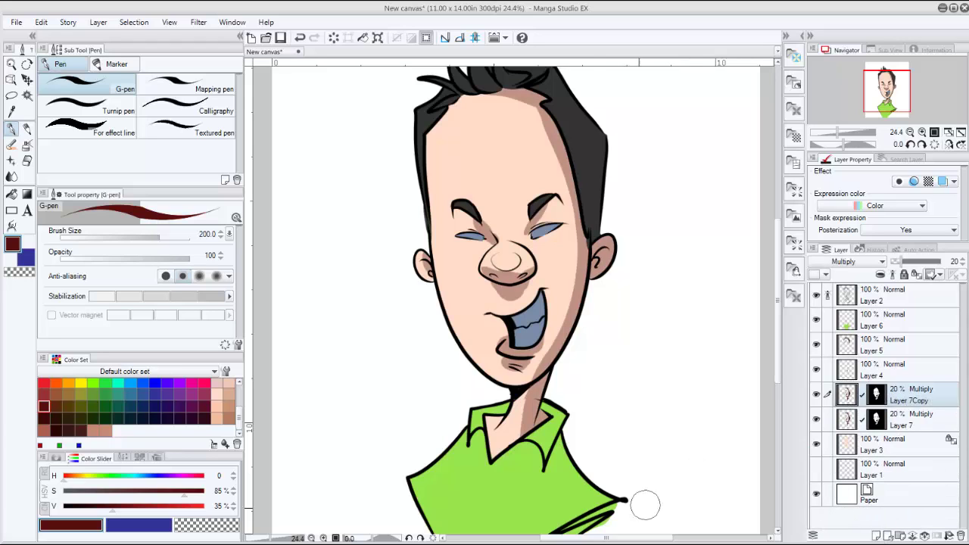
# Step: Hide the original Layer 7 and erase all the shadow painting on its copy
pyautogui.click(28, 159)
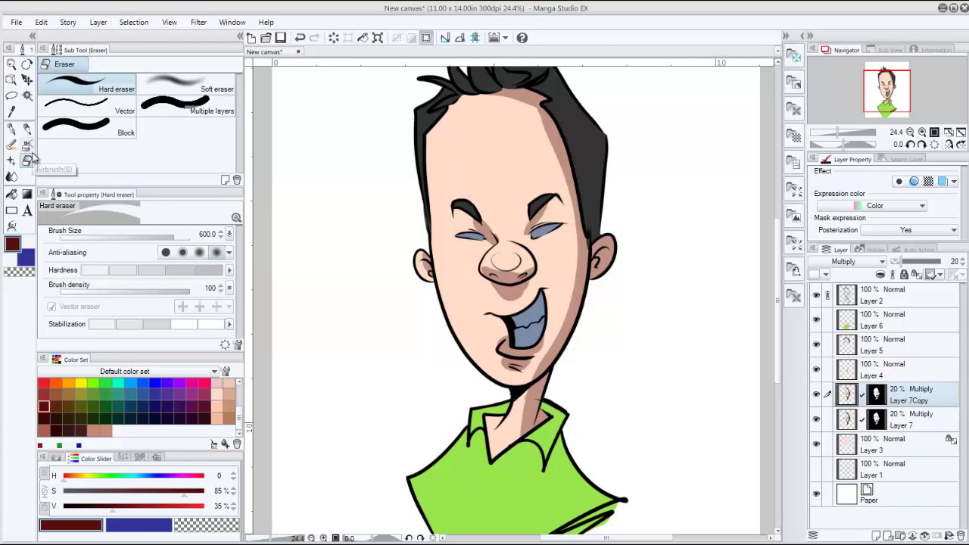
pyautogui.click(816, 418)
pyautogui.moveTo(583, 208)
pyautogui.mouseDown()
pyautogui.moveTo(487, 426)
pyautogui.moveTo(534, 128)
pyautogui.moveTo(395, 359)
pyautogui.moveTo(569, 146)
pyautogui.moveTo(556, 244)
pyautogui.moveTo(563, 325)
pyautogui.mouseUp()
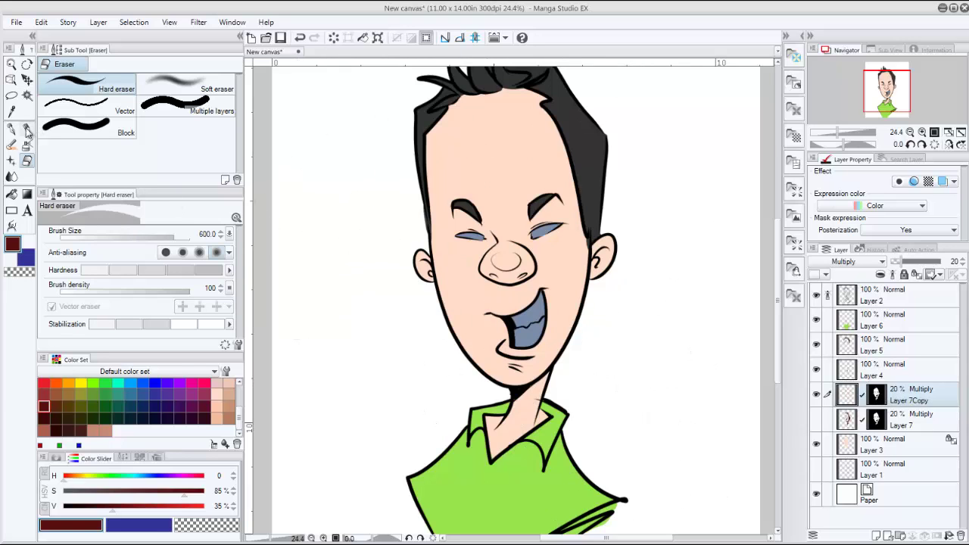
# Step: Airbrush soft bright red blush over both cheeks on Layer 7Copy at brush size 500 and density 19
pyautogui.click(28, 146)
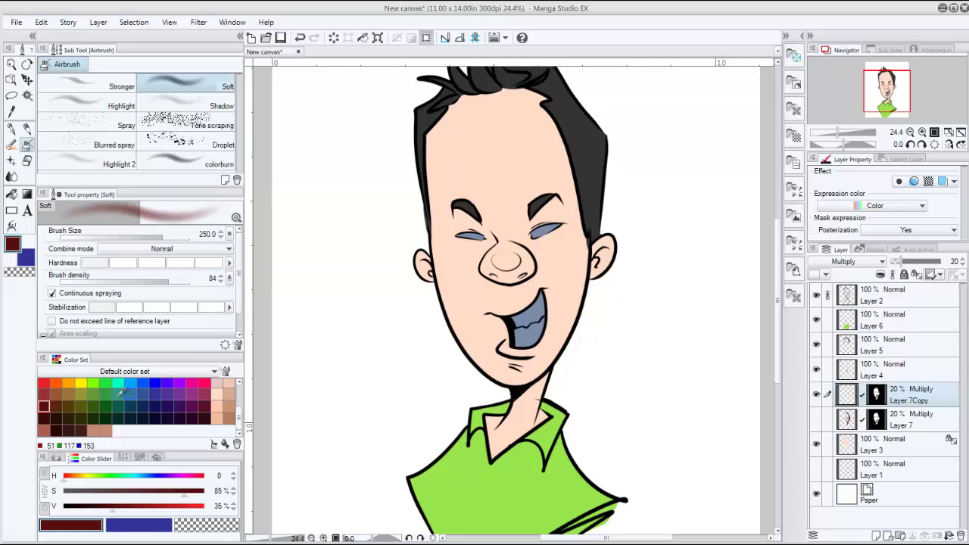
pyautogui.click(44, 383)
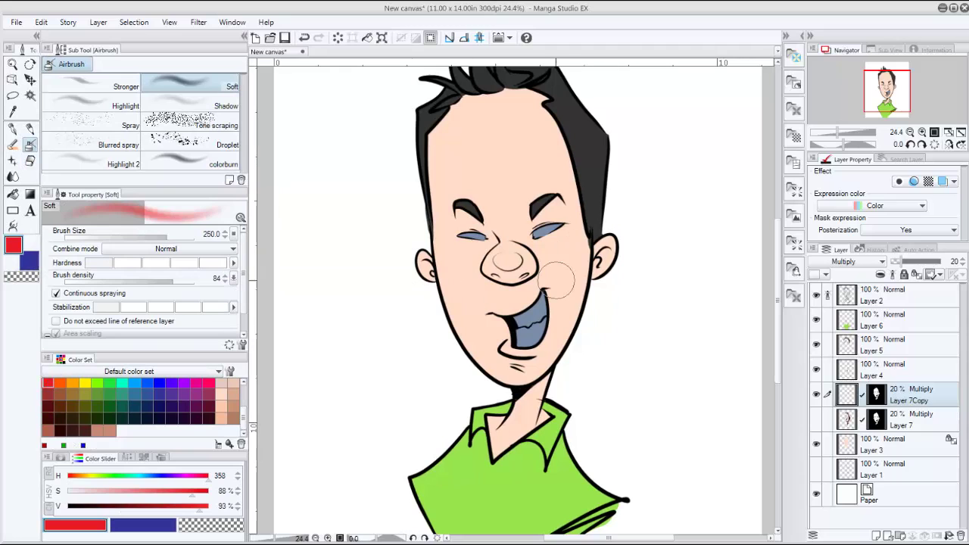
pyautogui.press(']')
pyautogui.press(']')
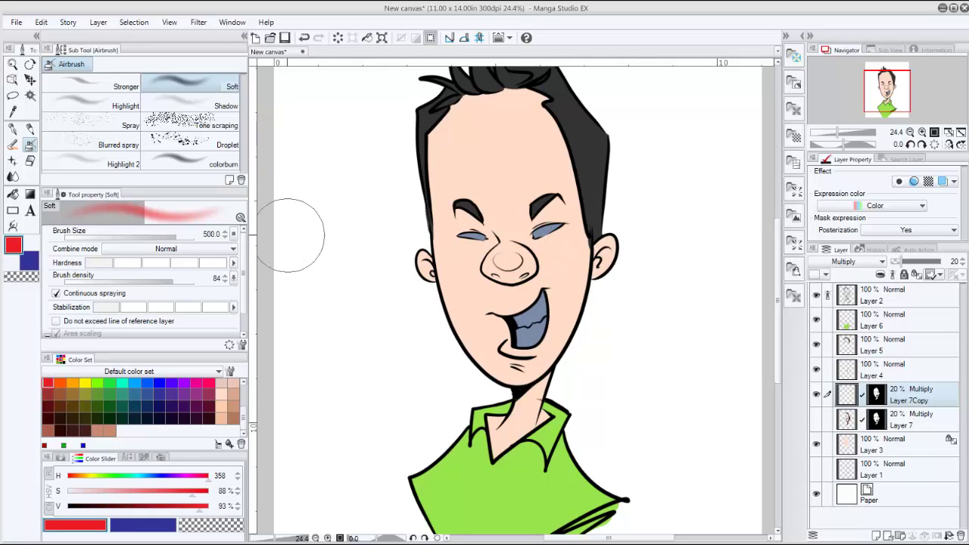
pyautogui.click(89, 278)
pyautogui.moveTo(564, 287)
pyautogui.mouseDown()
pyautogui.moveTo(540, 236)
pyautogui.moveTo(571, 242)
pyautogui.moveTo(531, 293)
pyautogui.moveTo(576, 231)
pyautogui.moveTo(569, 277)
pyautogui.moveTo(540, 273)
pyautogui.moveTo(578, 220)
pyautogui.moveTo(483, 288)
pyautogui.moveTo(456, 242)
pyautogui.moveTo(484, 255)
pyautogui.moveTo(474, 271)
pyautogui.moveTo(461, 246)
pyautogui.moveTo(549, 373)
pyautogui.mouseUp()
# Step: Airbrush red blush on the nose with the Soft airbrush reduced to size 200 and below
pyautogui.press('[')
pyautogui.press('[')
pyautogui.press('[')
pyautogui.press('[')
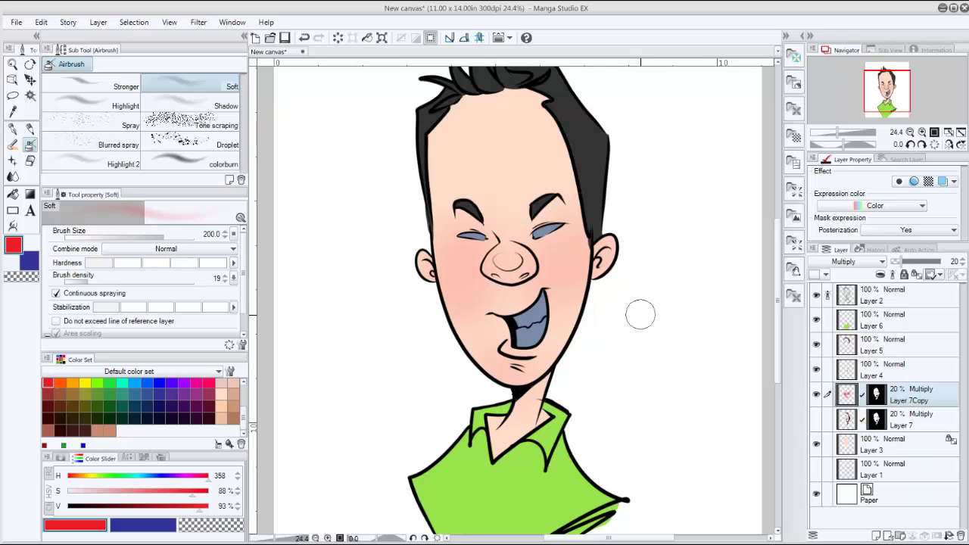
pyautogui.moveTo(484, 235)
pyautogui.mouseDown()
pyautogui.moveTo(515, 250)
pyautogui.moveTo(496, 250)
pyautogui.mouseUp()
pyautogui.press('[')
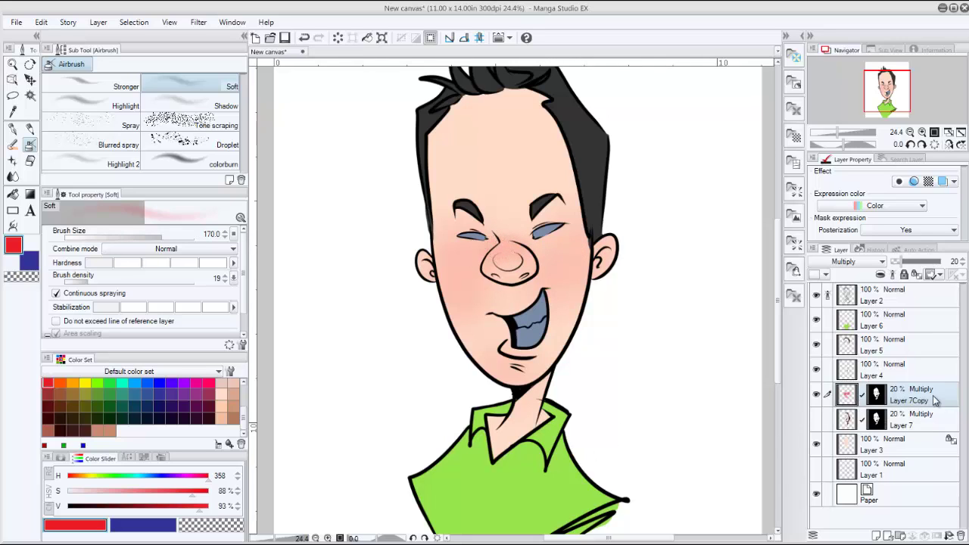
# Step: Try Normal blending at 31% opacity on the blush layer, Layer 7Copy
pyautogui.click(856, 262)
pyautogui.click(845, 276)
pyautogui.moveTo(901, 262)
pyautogui.mouseDown()
pyautogui.moveTo(943, 261)
pyautogui.moveTo(908, 261)
pyautogui.mouseUp()
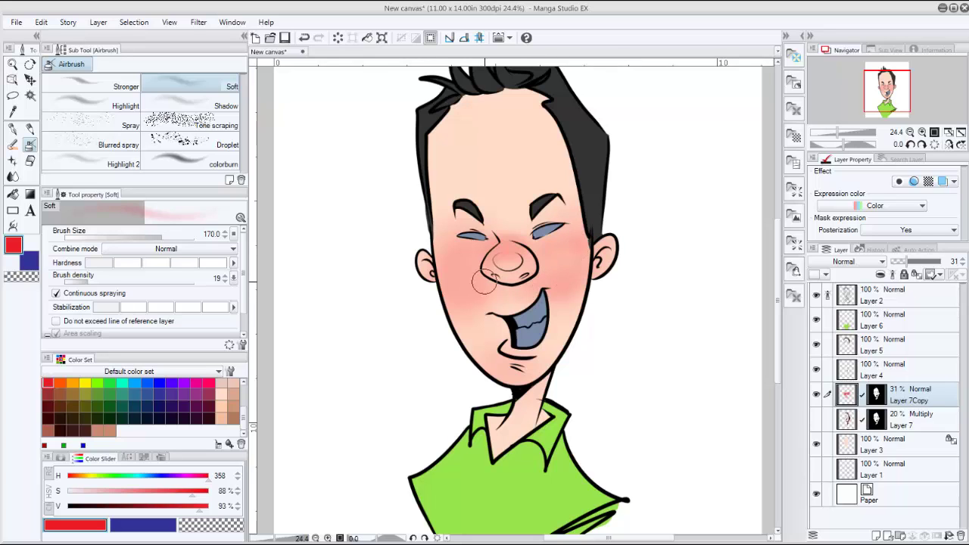
# Step: Set the blush layer to Multiply blending at 19% opacity and show Layer 7 again
pyautogui.click(842, 261)
pyautogui.click(840, 285)
pyautogui.moveTo(913, 261)
pyautogui.mouseDown()
pyautogui.moveTo(898, 262)
pyautogui.moveTo(906, 262)
pyautogui.mouseUp()
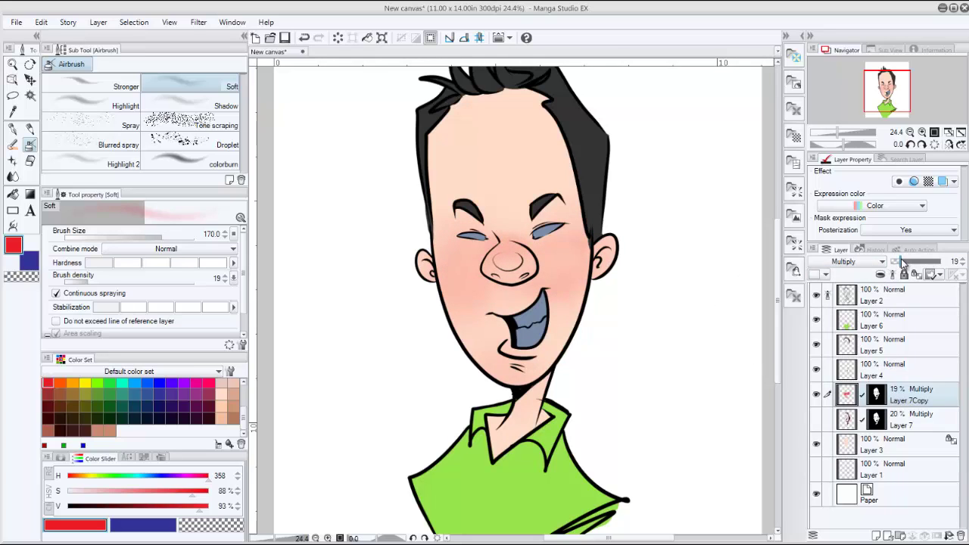
pyautogui.click(817, 419)
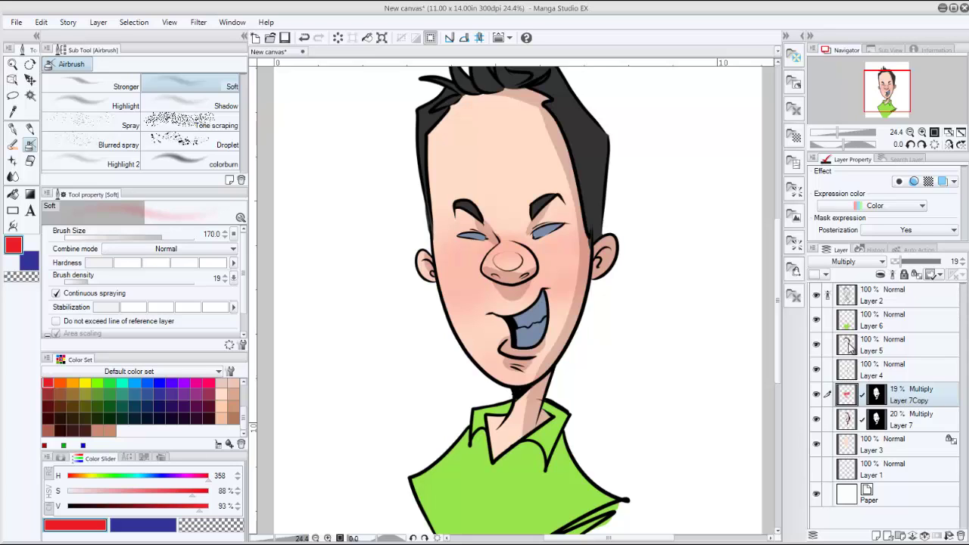
# Step: Try Add (Glow) and Overlay blending on the blush layer, undoing each change
pyautogui.click(846, 261)
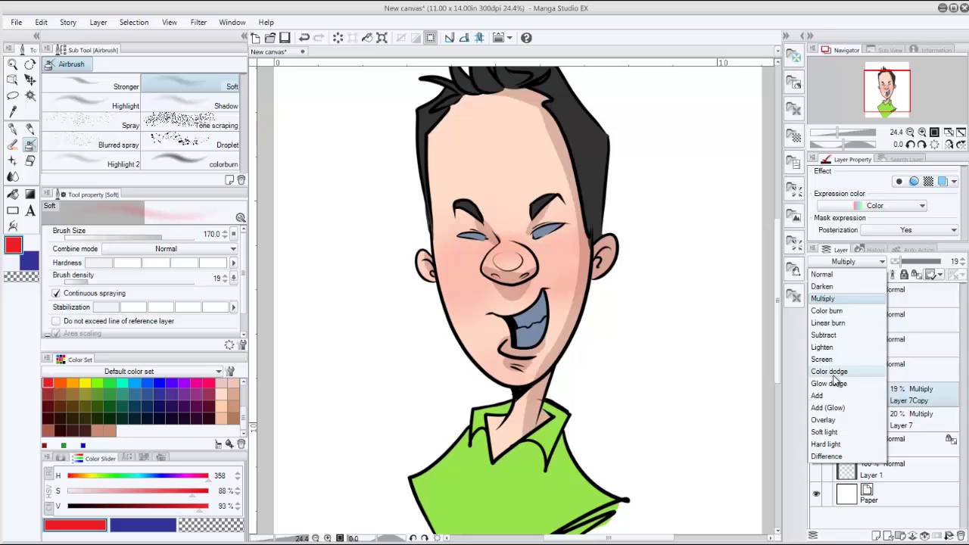
pyautogui.click(827, 408)
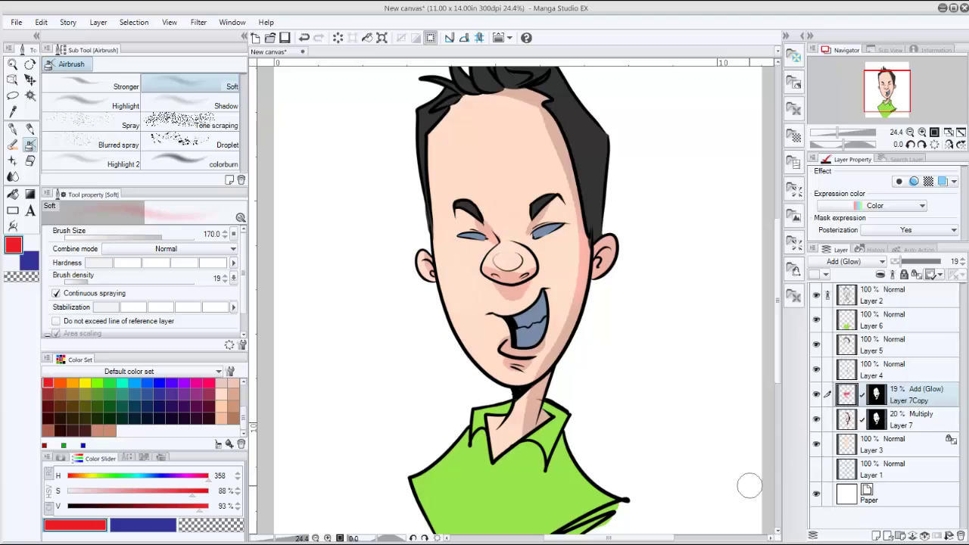
pyautogui.hotkey('ctrl', 'z')
pyautogui.click(856, 261)
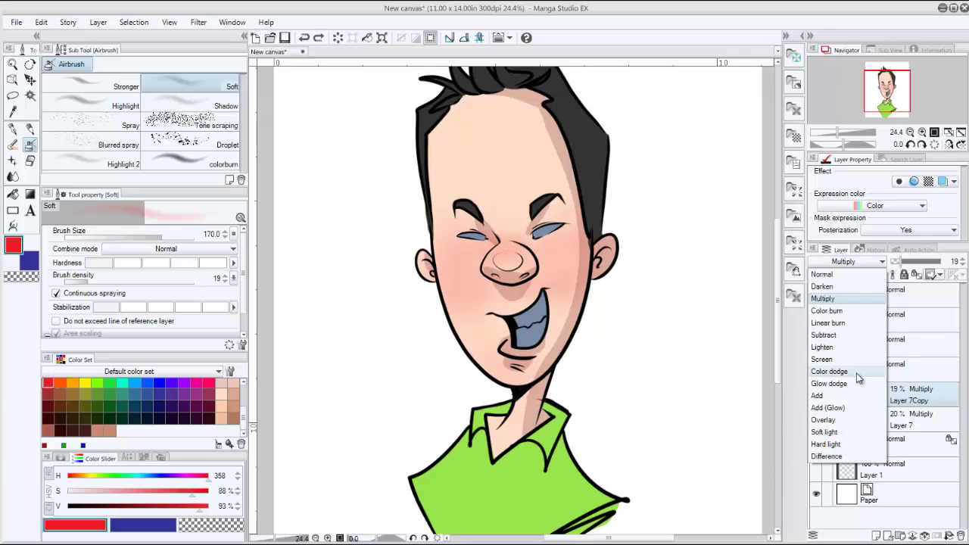
pyautogui.click(833, 422)
pyautogui.hotkey('ctrl', 'z')
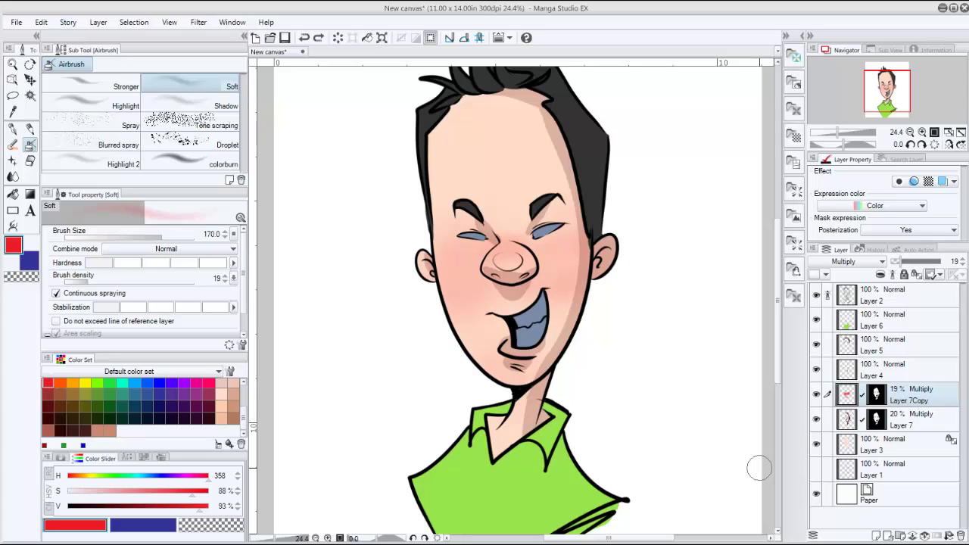
pyautogui.click(848, 262)
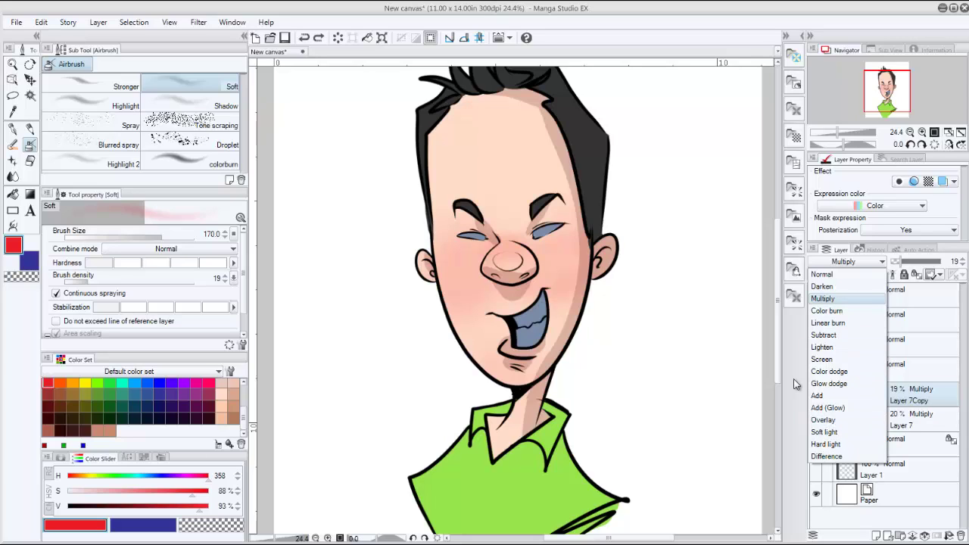
pyautogui.click(738, 348)
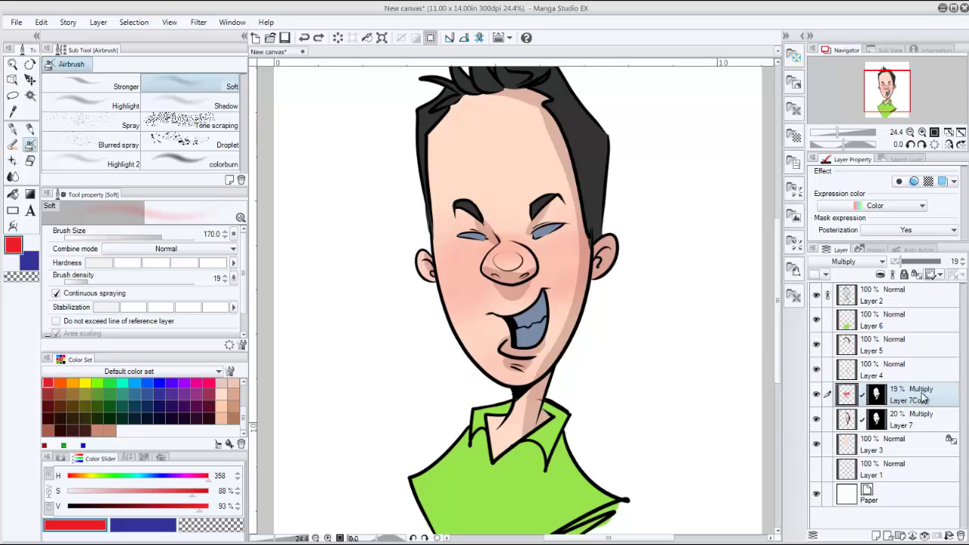
# Step: Duplicate the blush layer and erase all the red painting from the new copy
pyautogui.moveTo(924, 399); pyautogui.dragTo(879, 535)
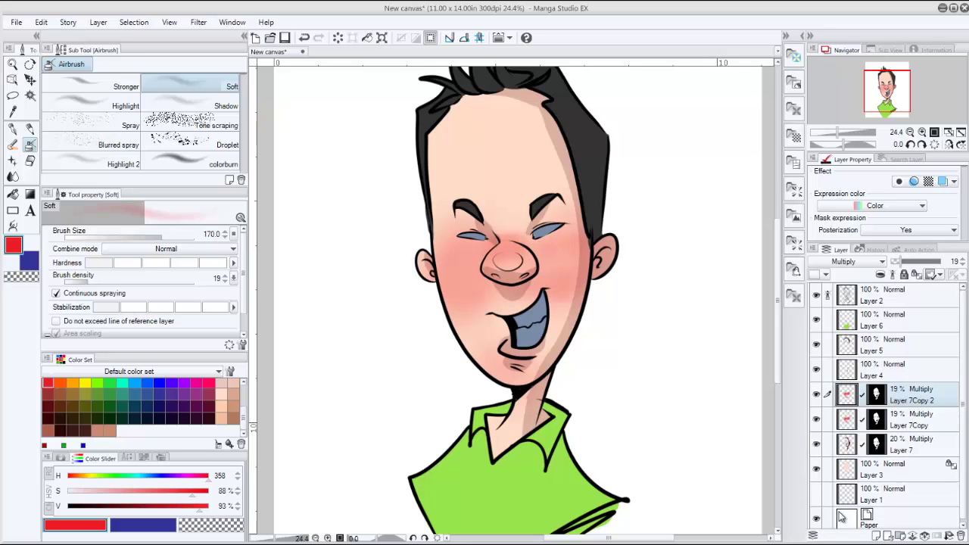
pyautogui.press('e')
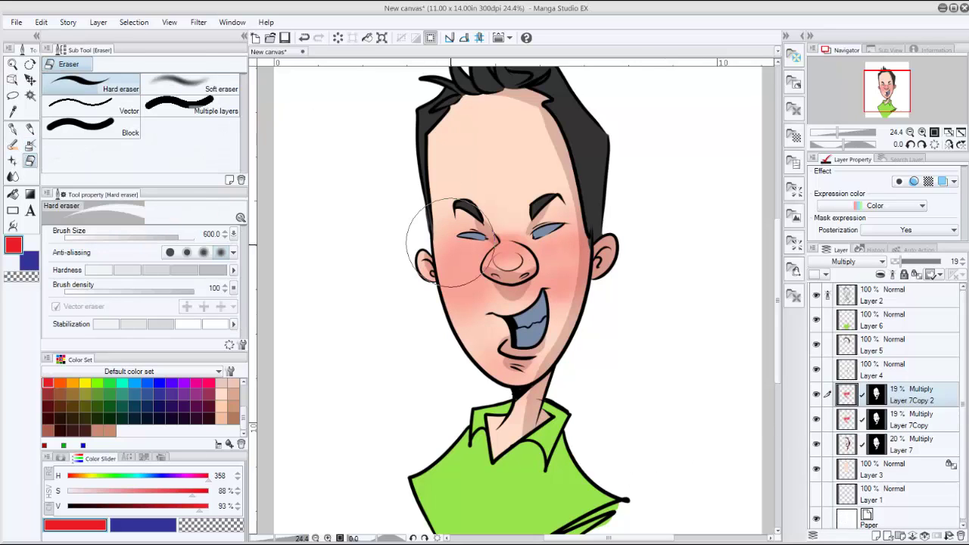
pyautogui.moveTo(448, 242)
pyautogui.mouseDown()
pyautogui.moveTo(450, 218)
pyautogui.moveTo(495, 178)
pyautogui.moveTo(580, 147)
pyautogui.moveTo(616, 187)
pyautogui.moveTo(599, 263)
pyautogui.moveTo(621, 250)
pyautogui.mouseUp()
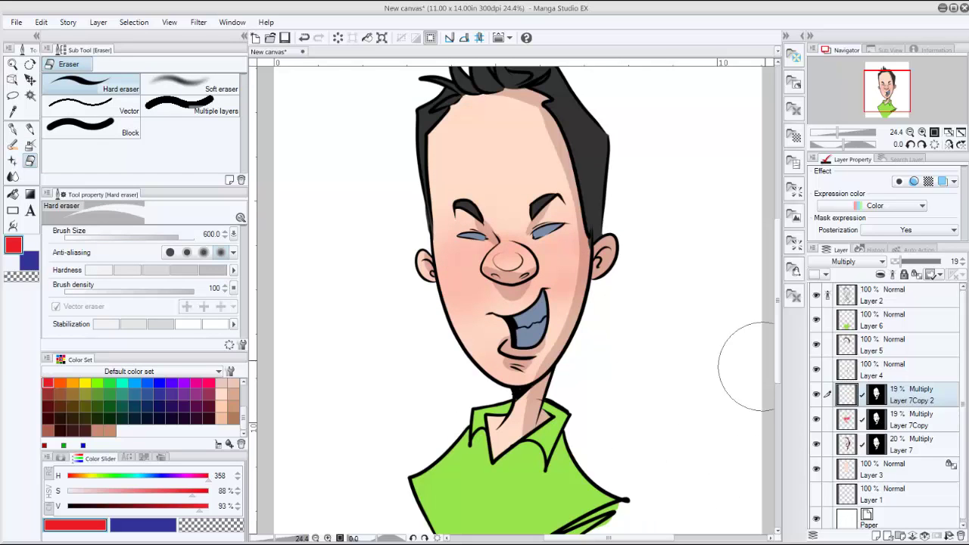
# Step: Airbrush soft dark red shading along the right side of the face and forehead on Layer 7Copy 2 at size 700
pyautogui.click(28, 144)
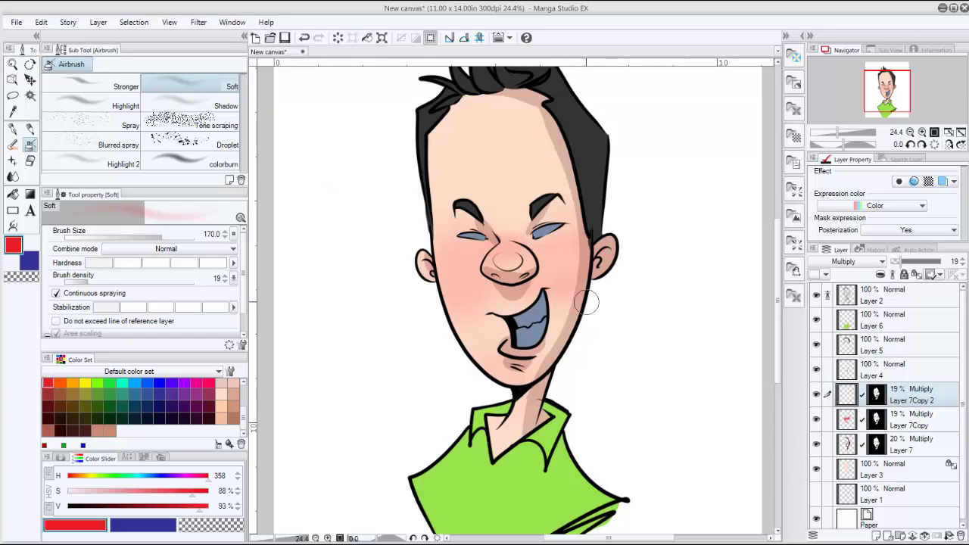
pyautogui.moveTo(557, 371); pyautogui.dragTo(606, 371)
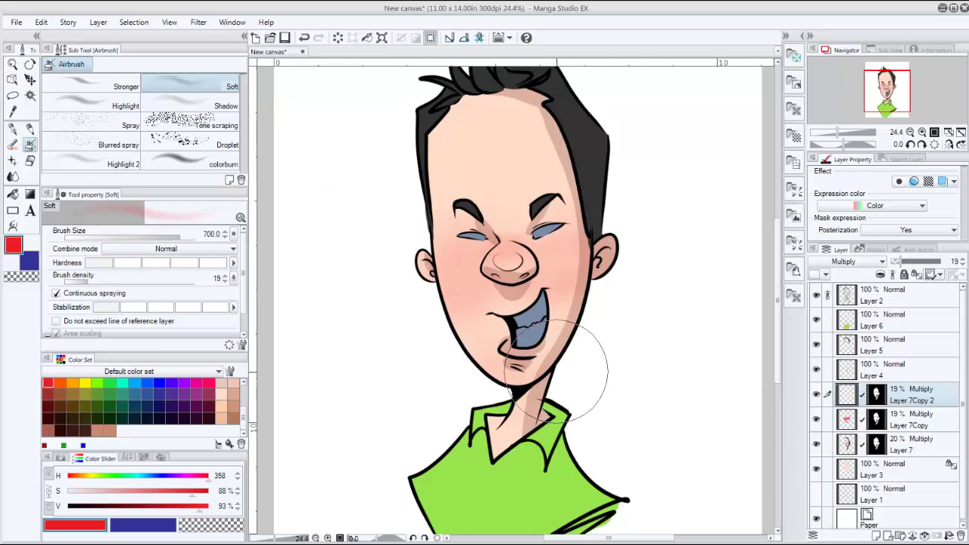
pyautogui.click(47, 407)
pyautogui.moveTo(575, 216)
pyautogui.mouseDown()
pyautogui.moveTo(552, 88)
pyautogui.moveTo(570, 293)
pyautogui.moveTo(552, 319)
pyautogui.moveTo(572, 190)
pyautogui.moveTo(535, 391)
pyautogui.moveTo(614, 235)
pyautogui.moveTo(547, 120)
pyautogui.moveTo(552, 262)
pyautogui.moveTo(528, 388)
pyautogui.moveTo(577, 218)
pyautogui.moveTo(544, 92)
pyautogui.moveTo(552, 118)
pyautogui.moveTo(540, 349)
pyautogui.moveTo(563, 212)
pyautogui.moveTo(536, 87)
pyautogui.mouseUp()
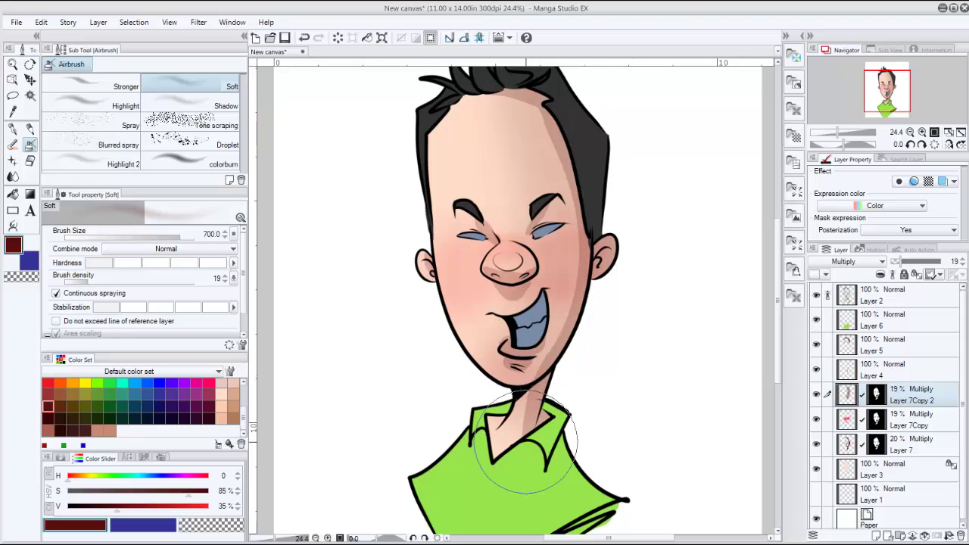
# Step: Deepen the dark red shading along the face's right side at airbrush size 250 and set Layer 7Copy 2 to 40% opacity
pyautogui.press('[')
pyautogui.press('[')
pyautogui.press('[')
pyautogui.press('[')
pyautogui.press('[')
pyautogui.moveTo(557, 333)
pyautogui.mouseDown()
pyautogui.moveTo(570, 303)
pyautogui.moveTo(560, 326)
pyautogui.moveTo(550, 141)
pyautogui.moveTo(557, 250)
pyautogui.moveTo(560, 125)
pyautogui.mouseUp()
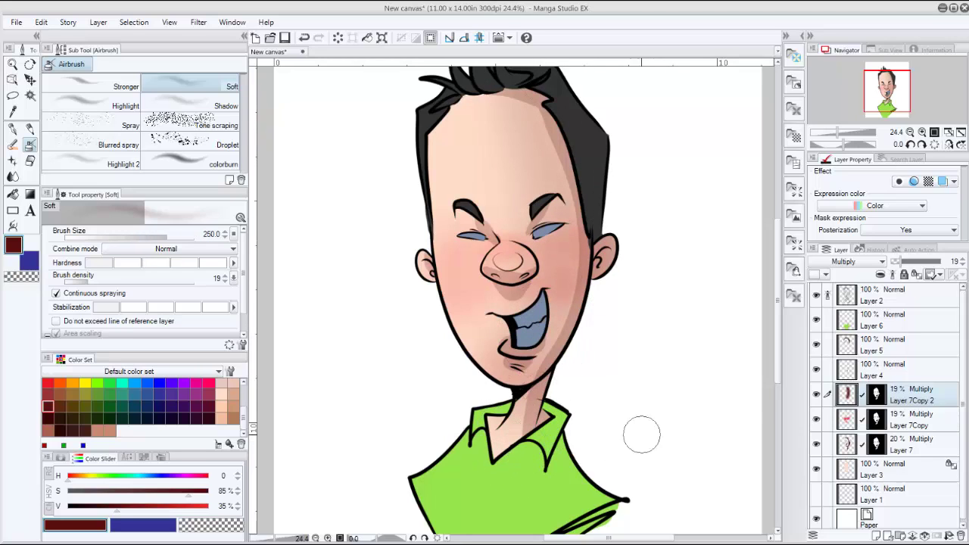
pyautogui.moveTo(901, 262)
pyautogui.mouseDown()
pyautogui.moveTo(913, 257)
pyautogui.moveTo(912, 292)
pyautogui.moveTo(903, 261)
pyautogui.mouseUp()
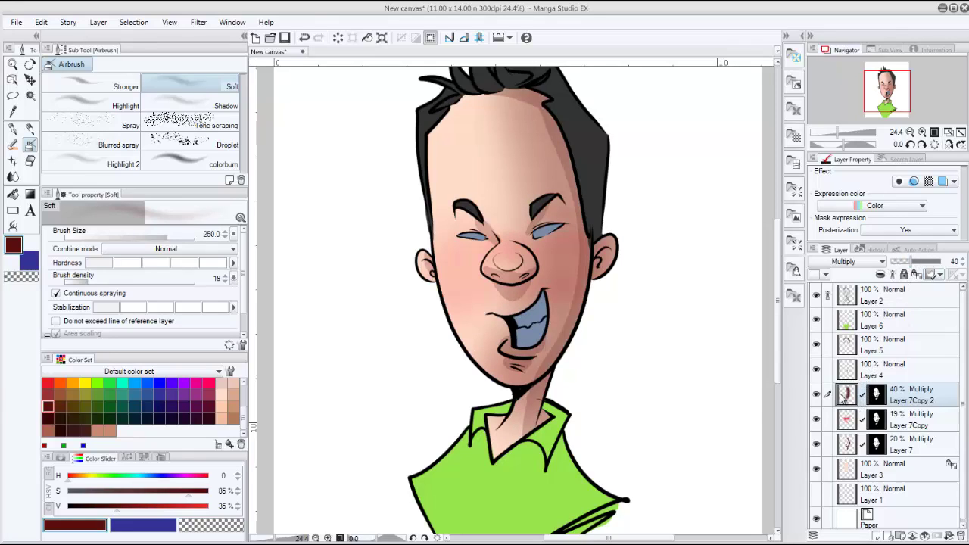
# Step: Choose white as the drawing colour and duplicate the shading layer, Layer 7Copy 2
pyautogui.scroll(5, 246, 399)
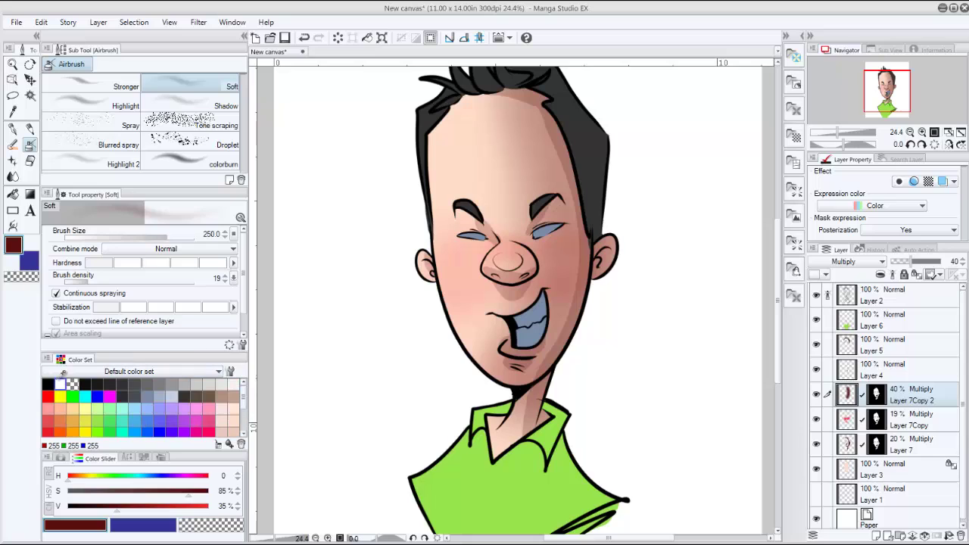
pyautogui.click(61, 384)
pyautogui.moveTo(920, 400)
pyautogui.mouseDown()
pyautogui.moveTo(911, 458)
pyautogui.moveTo(878, 534)
pyautogui.mouseUp()
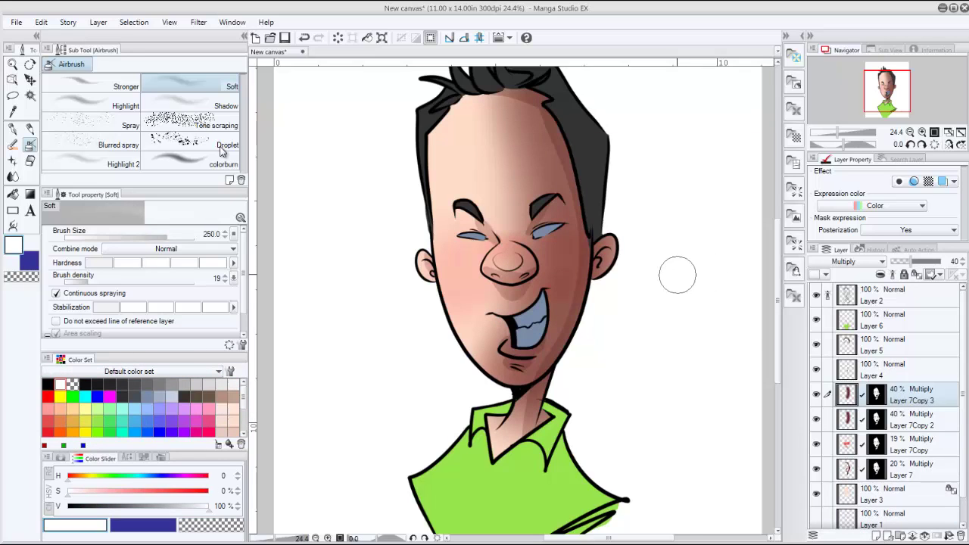
# Step: Erase all the copied shading from Layer 7Copy 3 with the Hard eraser enlarged to size 1200
pyautogui.click(31, 161)
pyautogui.press(']')
pyautogui.press(']')
pyautogui.press(']')
pyautogui.press(']')
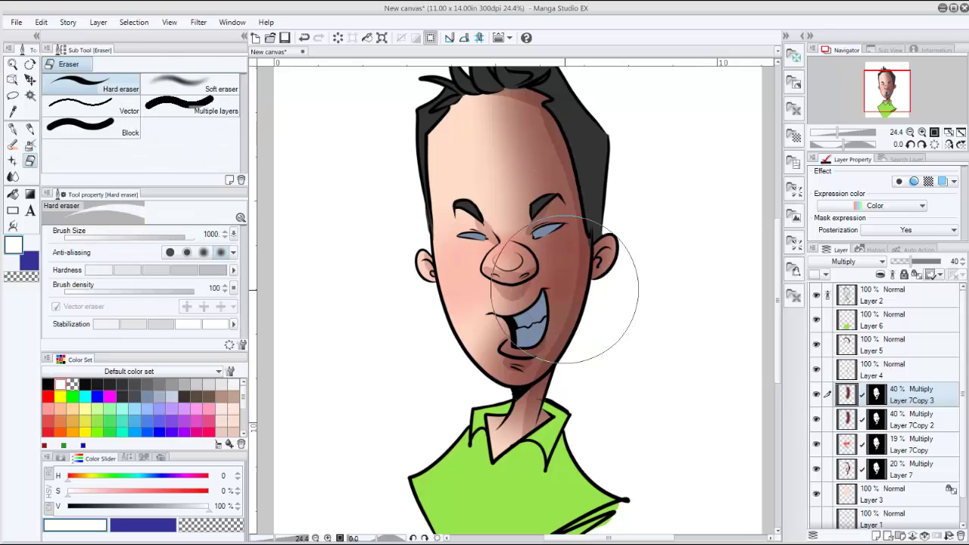
pyautogui.moveTo(483, 206); pyautogui.dragTo(487, 383)
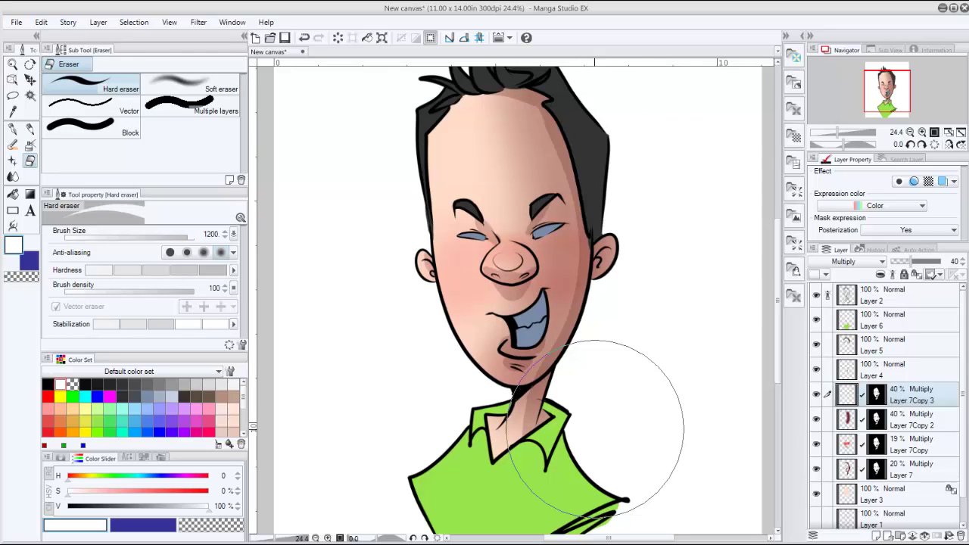
# Step: Choose white as the drawing colour and switch to the Soft airbrush at size 400
pyautogui.click(233, 396)
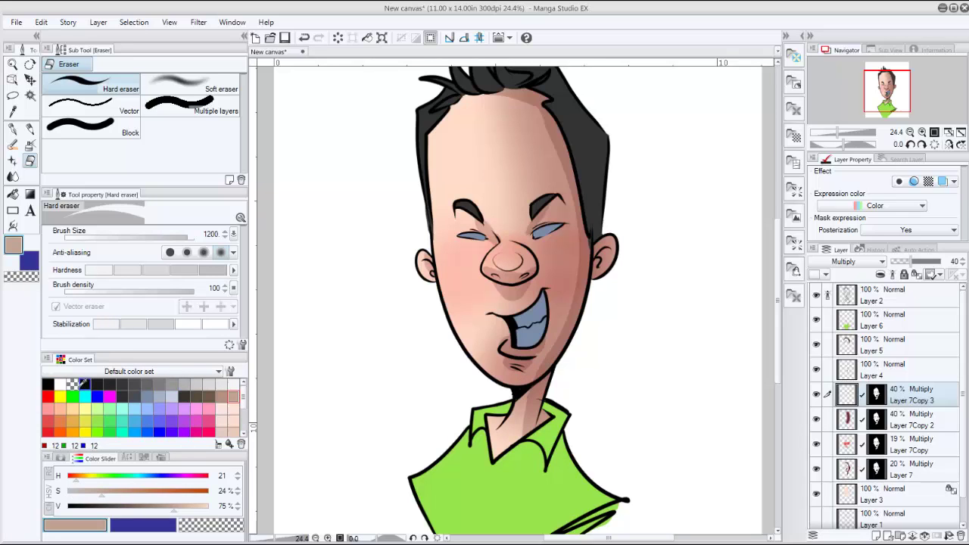
pyautogui.click(60, 385)
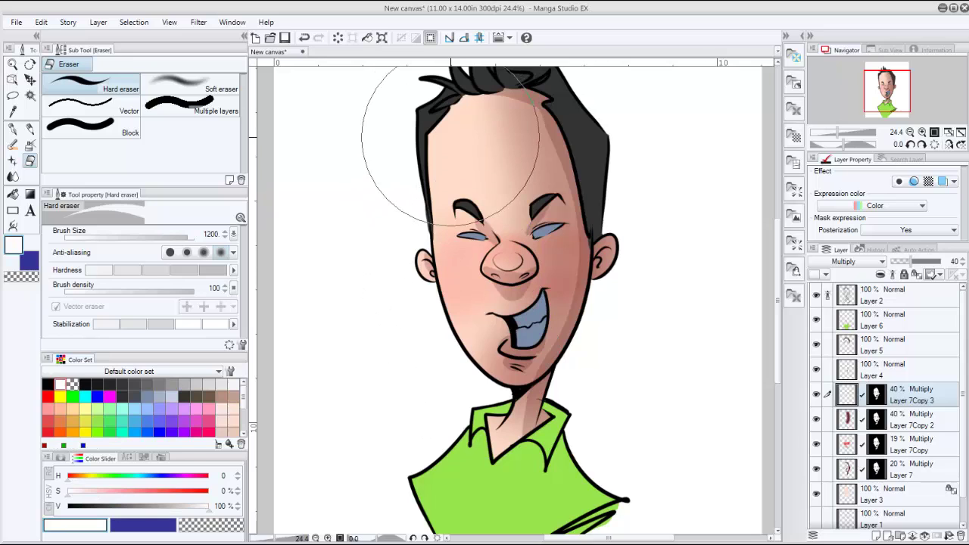
pyautogui.press('[')
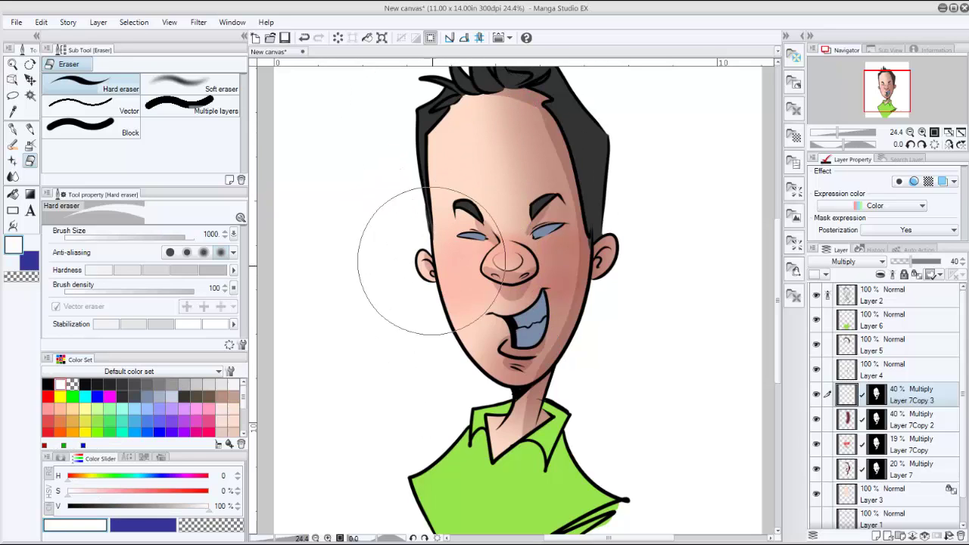
pyautogui.click(30, 145)
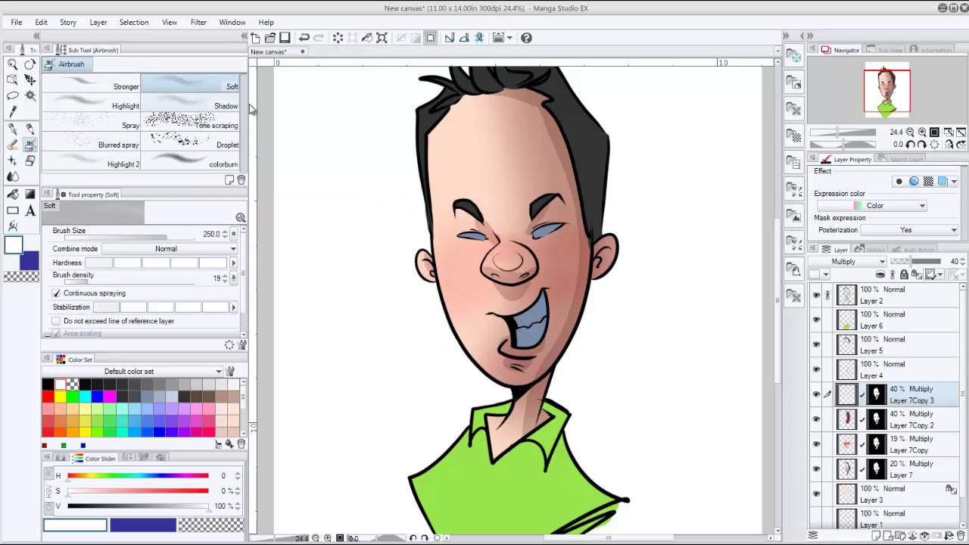
pyautogui.press(']')
pyautogui.press(']')
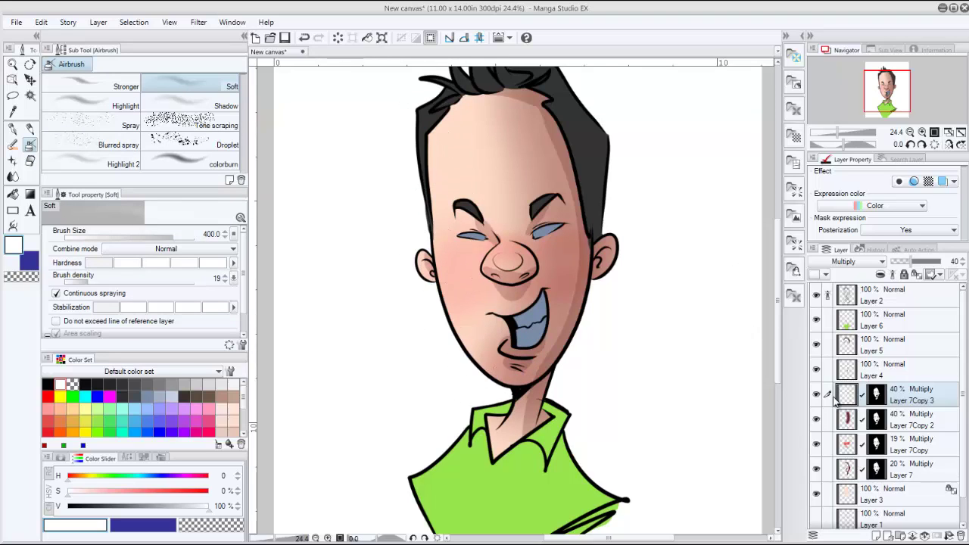
# Step: Set Layer 7Copy 3 to 61% opacity with the Normal blending mode
pyautogui.moveTo(914, 261); pyautogui.dragTo(925, 261)
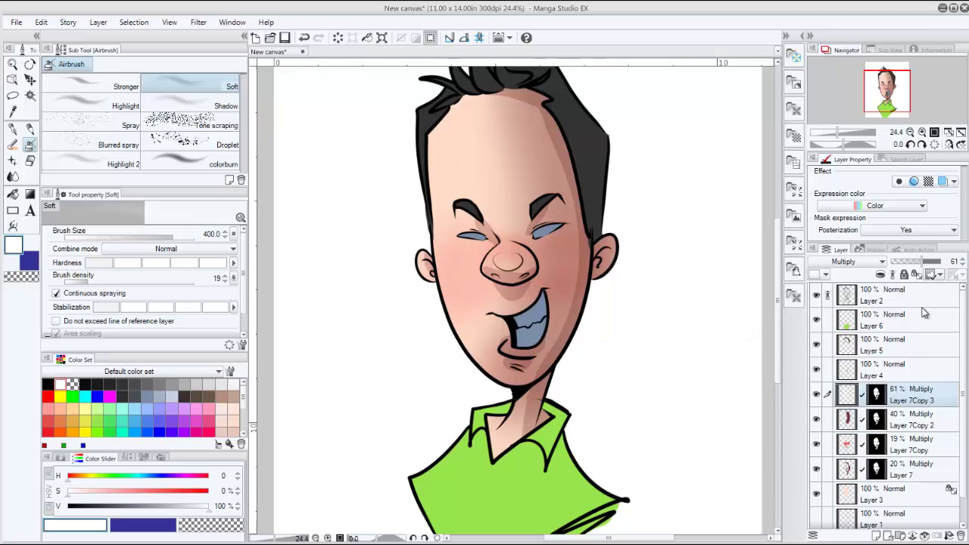
pyautogui.click(859, 261)
pyautogui.click(806, 212)
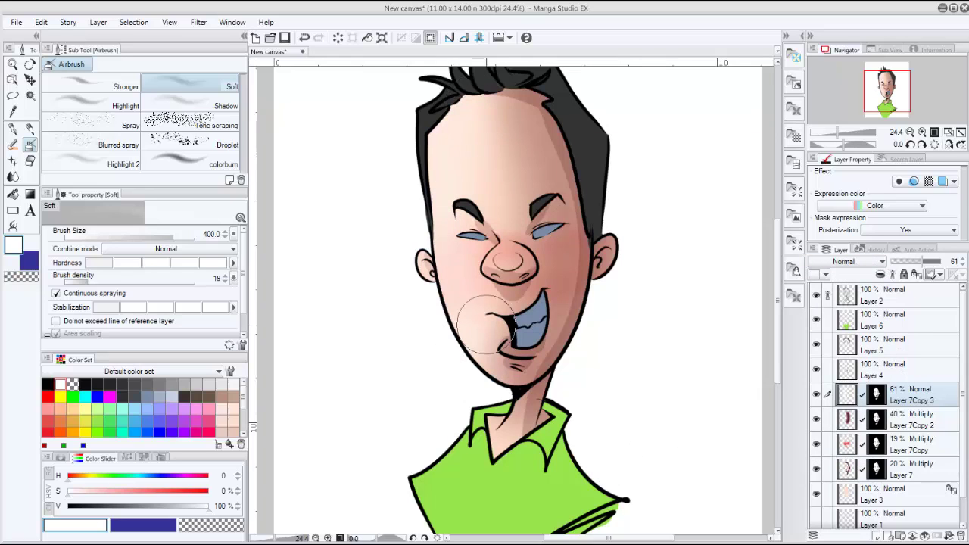
# Step: Airbrush soft white highlights on the forehead, cheek and nose on Layer 7Copy 3, reducing the brush to size 120
pyautogui.press('[')
pyautogui.press('[')
pyautogui.press('[')
pyautogui.press('[')
pyautogui.press('[')
pyautogui.press('[')
pyautogui.press('[')
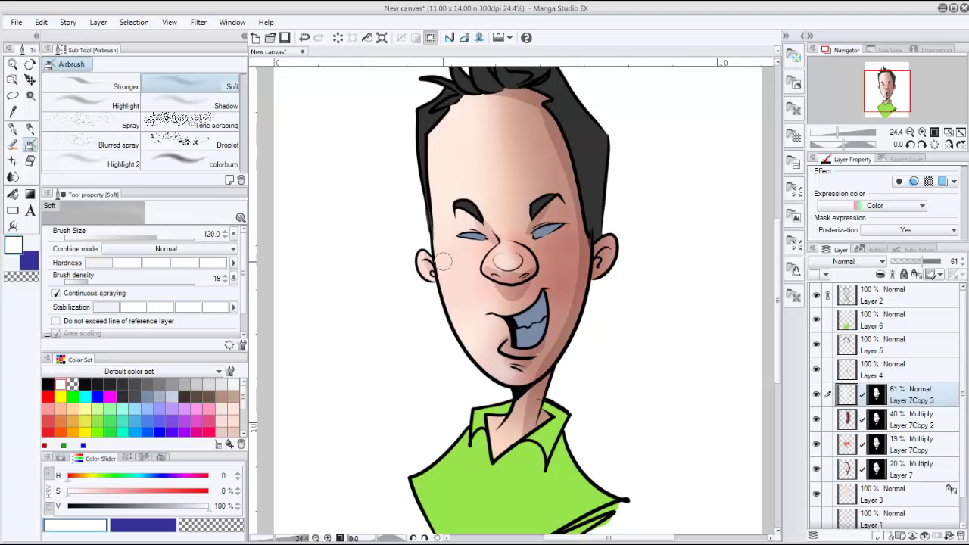
# Step: Change the highlight layer's blending mode to Add (Glow) and lower its opacity to 18%
pyautogui.click(870, 262)
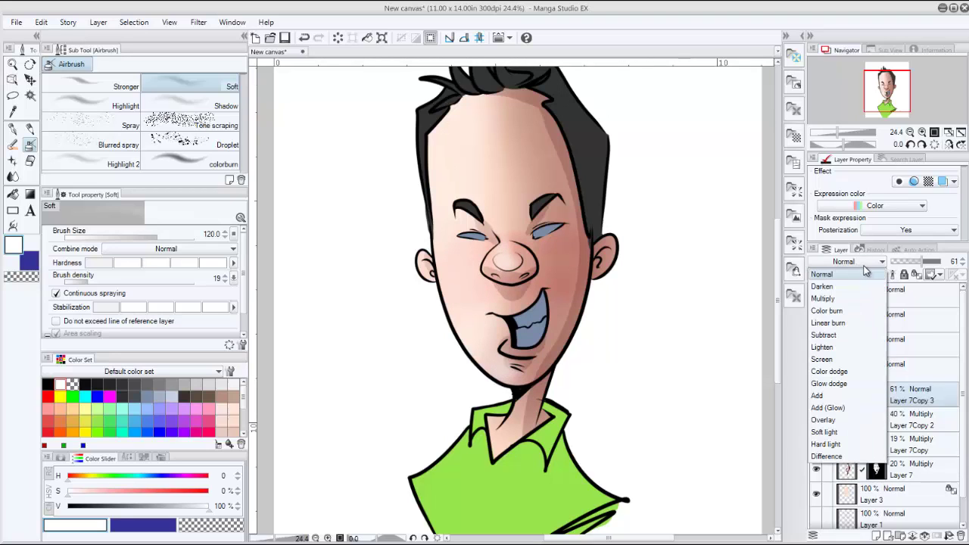
pyautogui.click(833, 407)
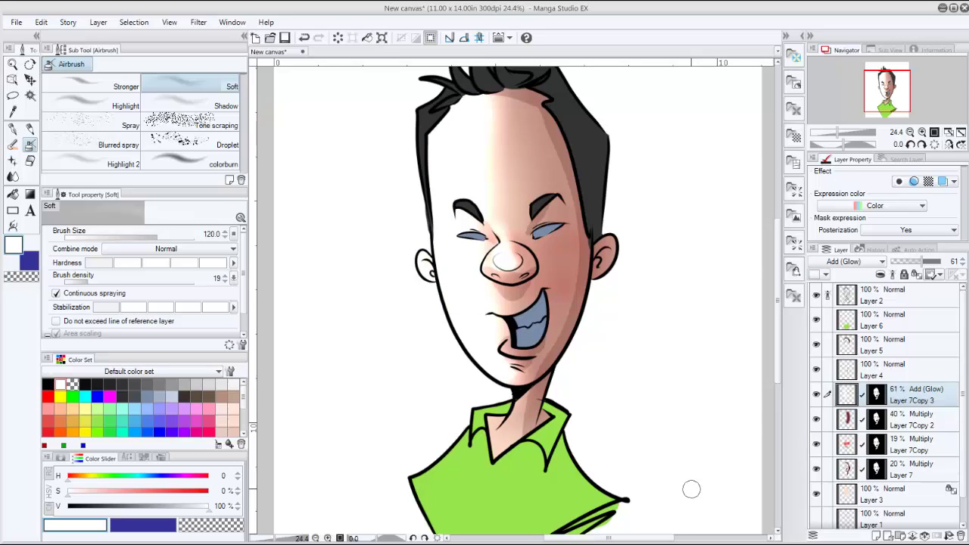
pyautogui.moveTo(907, 261); pyautogui.dragTo(898, 260)
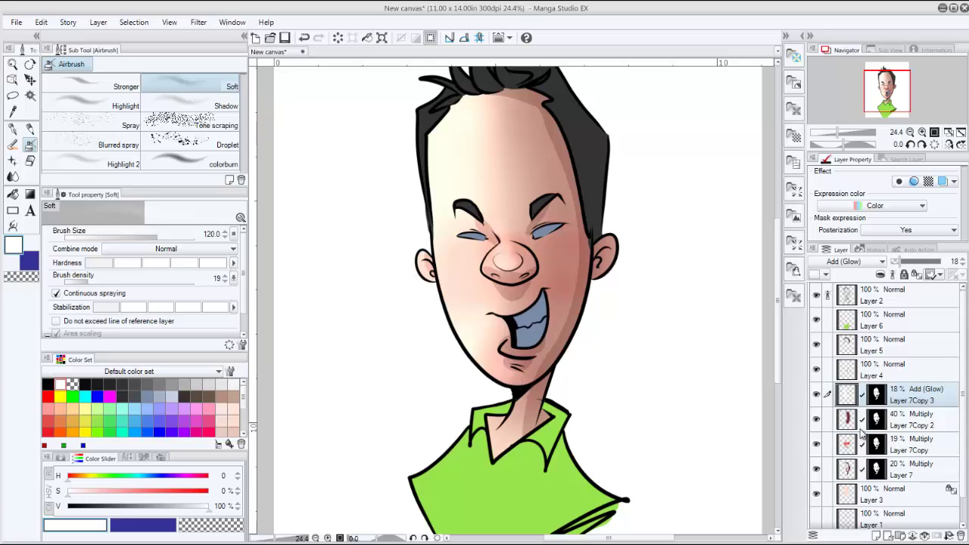
# Step: Delete the four masked shading and highlight layers, from Layer 7 up to Layer 7Copy 3
pyautogui.keyDown('shift'); pyautogui.click(852, 470); pyautogui.keyUp('shift')
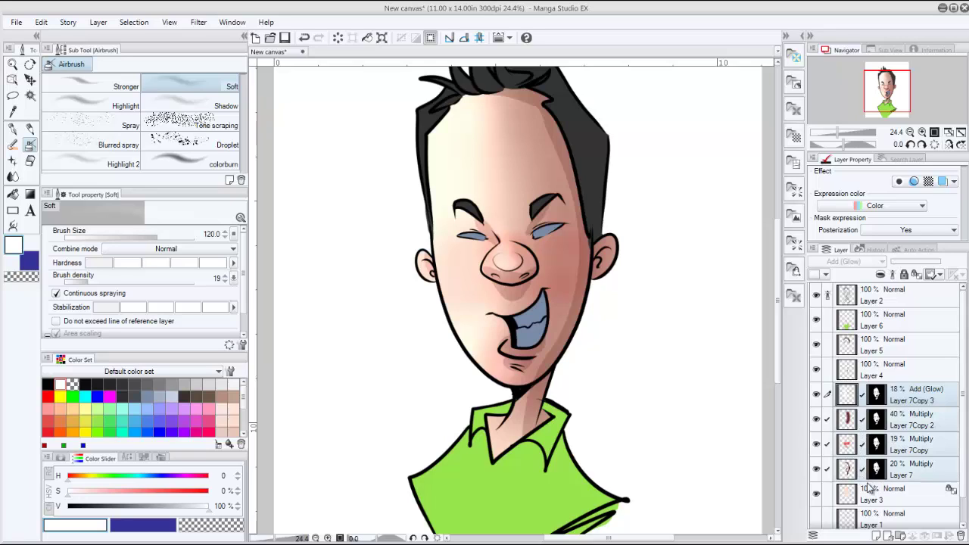
pyautogui.moveTo(917, 471); pyautogui.dragTo(958, 532)
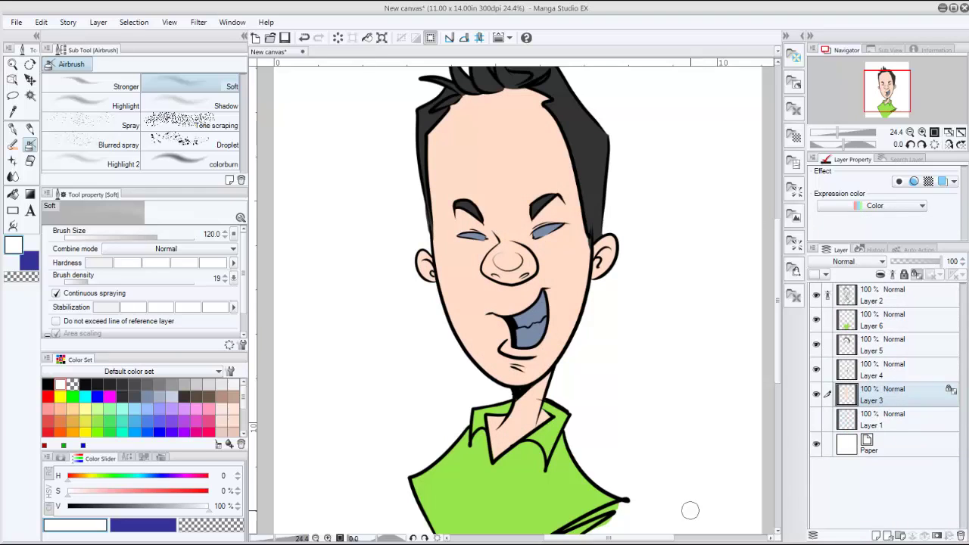
# Step: Duplicate the flat colour layers, Layer 3 through Layer 6, together
pyautogui.scroll(-1, 690, 510)
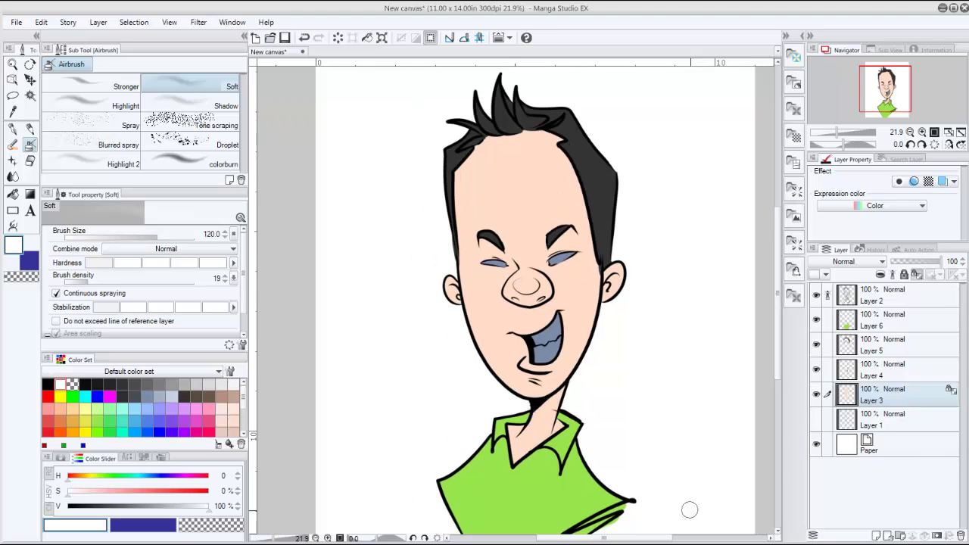
pyautogui.moveTo(671, 474); pyautogui.dragTo(667, 448)
pyautogui.scroll(-1, 671, 459)
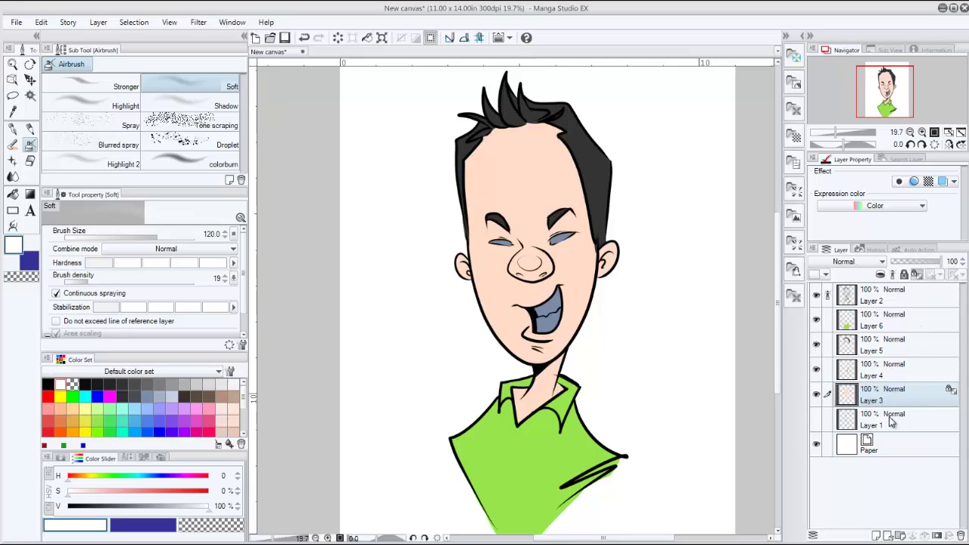
pyautogui.keyDown('shift'); pyautogui.click(919, 322); pyautogui.keyUp('shift')
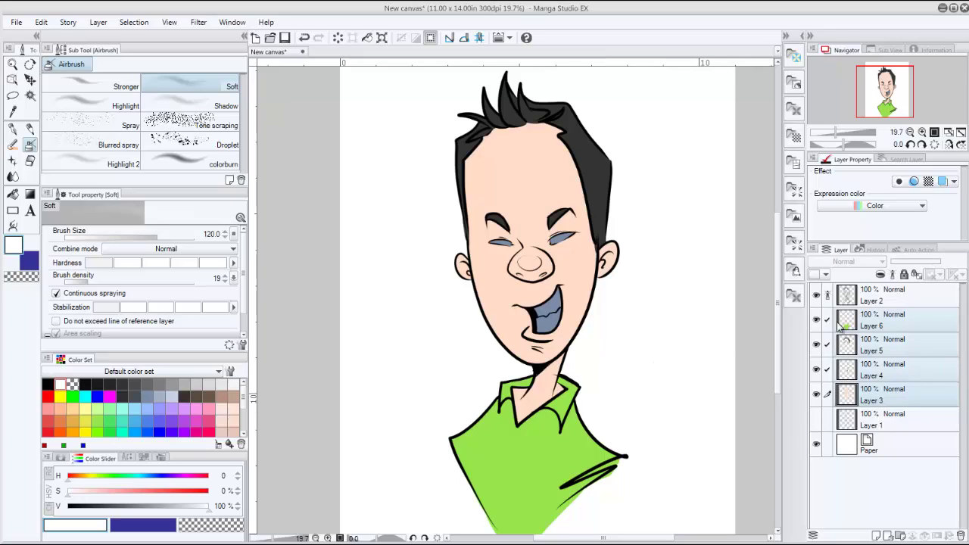
pyautogui.moveTo(916, 394); pyautogui.dragTo(879, 537)
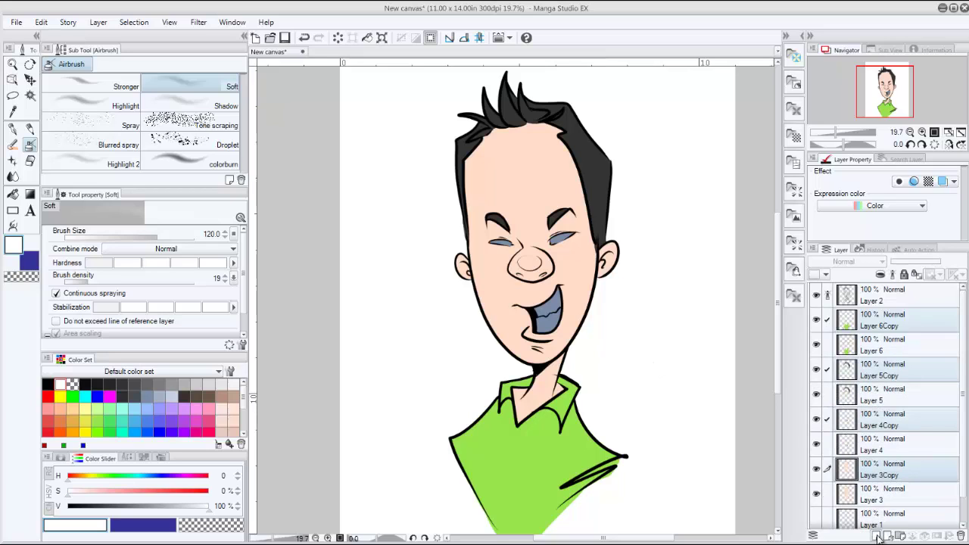
# Step: Try combining copies of the displayed layers above Layer 3Copy, toggle the combined layer's visibility, and undo the combination
pyautogui.rightClick(886, 421)
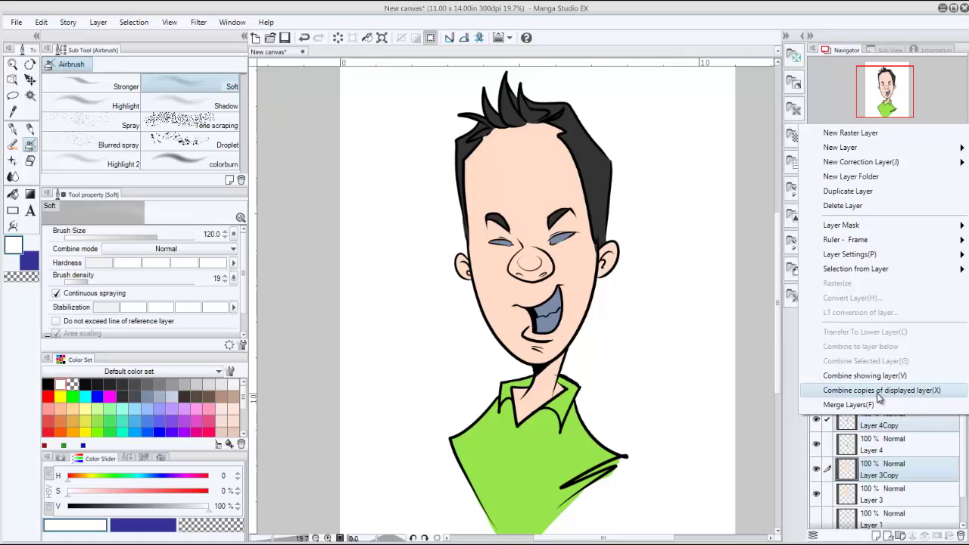
pyautogui.press('Return')
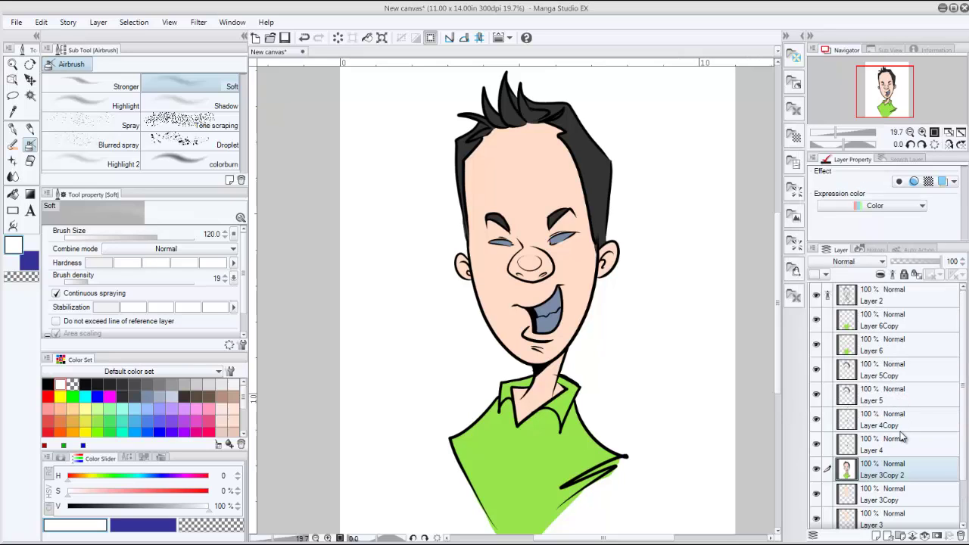
pyautogui.click(818, 469)
pyautogui.click(817, 469)
pyautogui.click(818, 468)
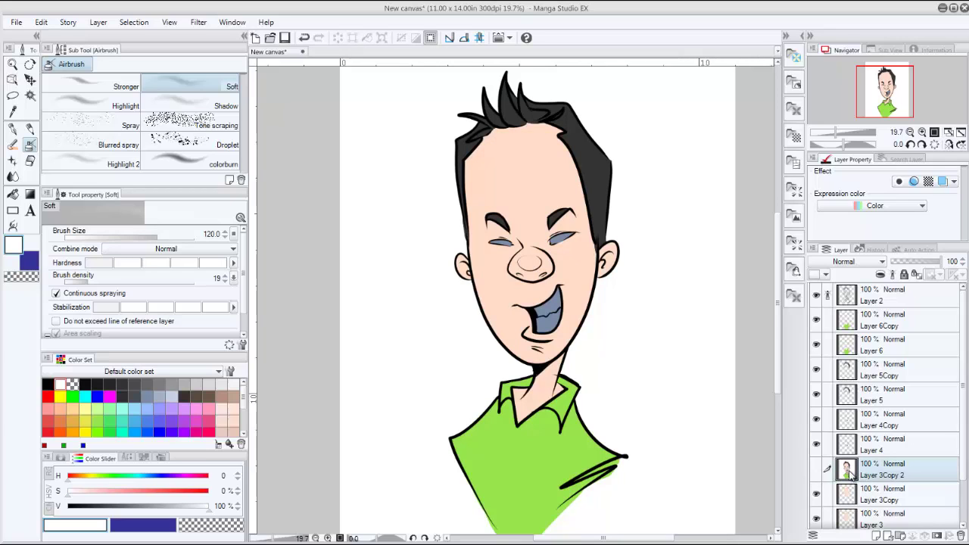
pyautogui.hotkey('ctrl', 'z')
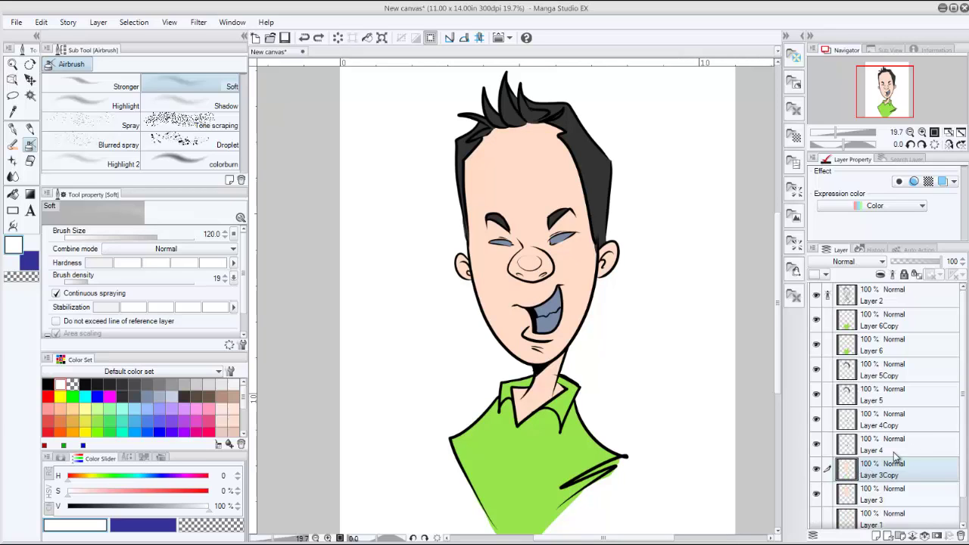
# Step: Select the copies of Layers 6, 5, 4 and 3, try combining copies of the displayed layers again, and undo it
pyautogui.click(912, 334)
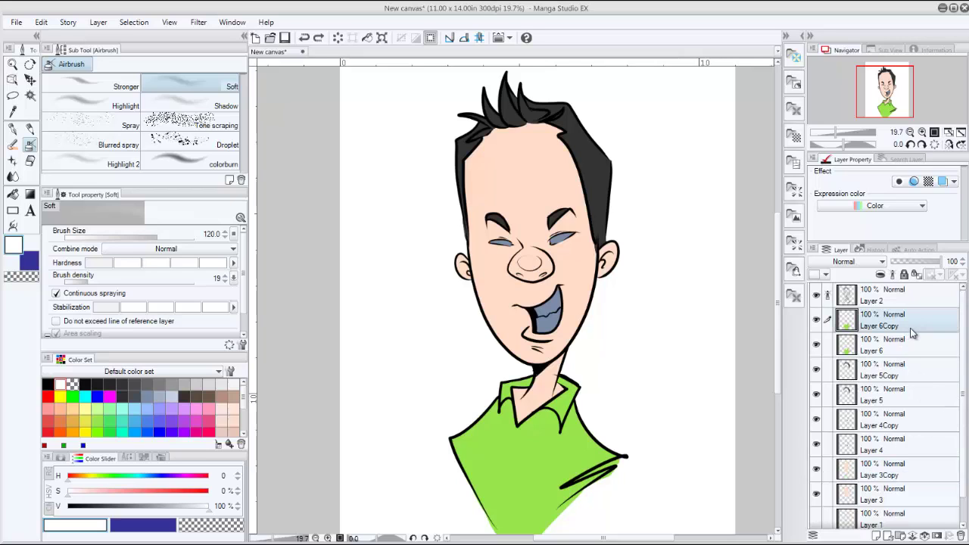
pyautogui.keyDown('ctrl'); pyautogui.click(910, 374); pyautogui.keyUp('ctrl')
pyautogui.keyDown('ctrl'); pyautogui.click(905, 423); pyautogui.keyUp('ctrl')
pyautogui.keyDown('ctrl'); pyautogui.click(895, 470); pyautogui.keyUp('ctrl')
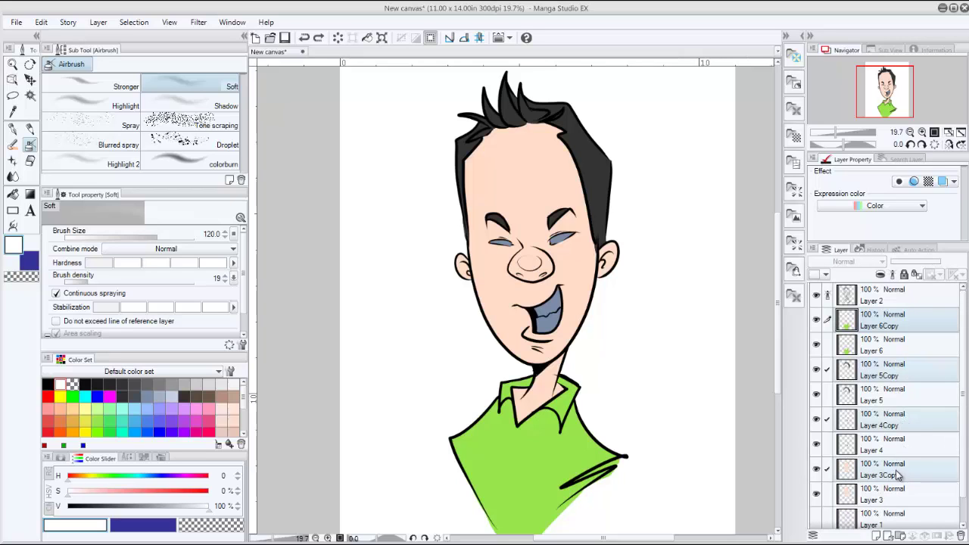
pyautogui.rightClick(899, 472)
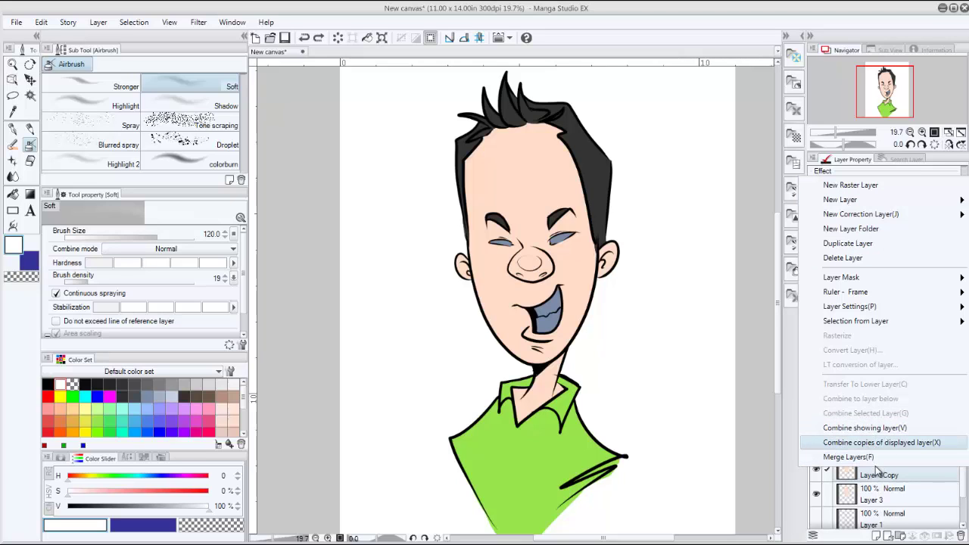
pyautogui.press('Return')
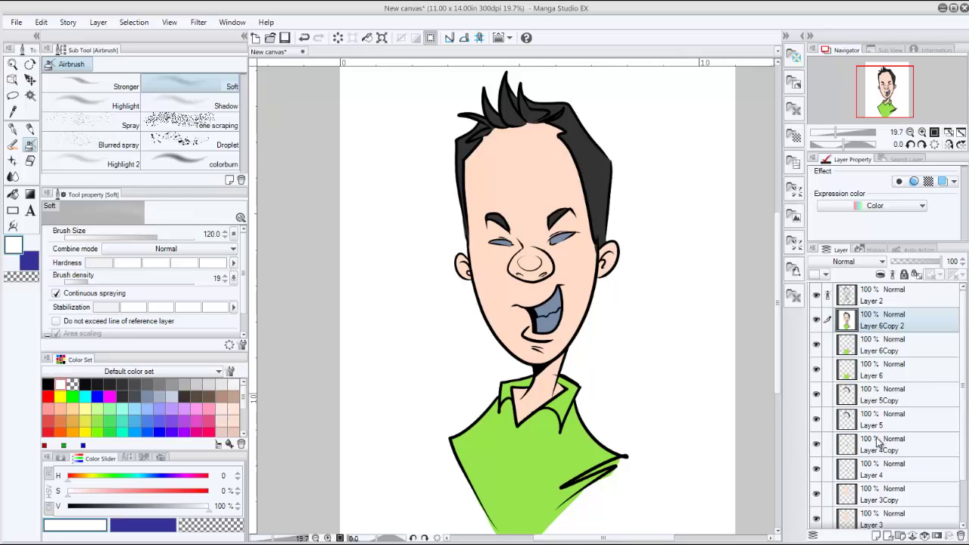
pyautogui.hotkey('ctrl', 'z')
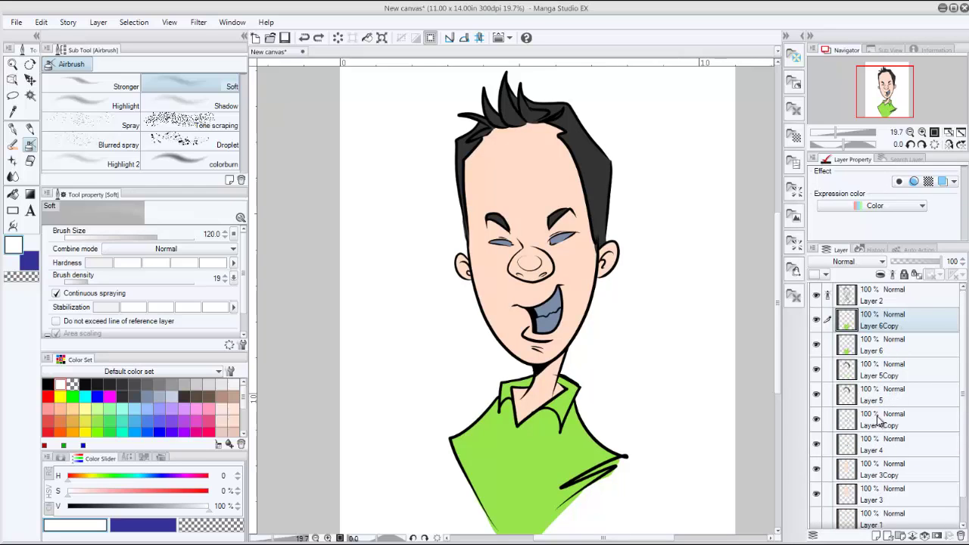
# Step: Reselect the four copied colour layers, try Merge Layers on them, and undo the merge
pyautogui.keyDown('ctrl'); pyautogui.click(901, 376); pyautogui.keyUp('ctrl')
pyautogui.keyDown('ctrl'); pyautogui.click(897, 428); pyautogui.keyUp('ctrl')
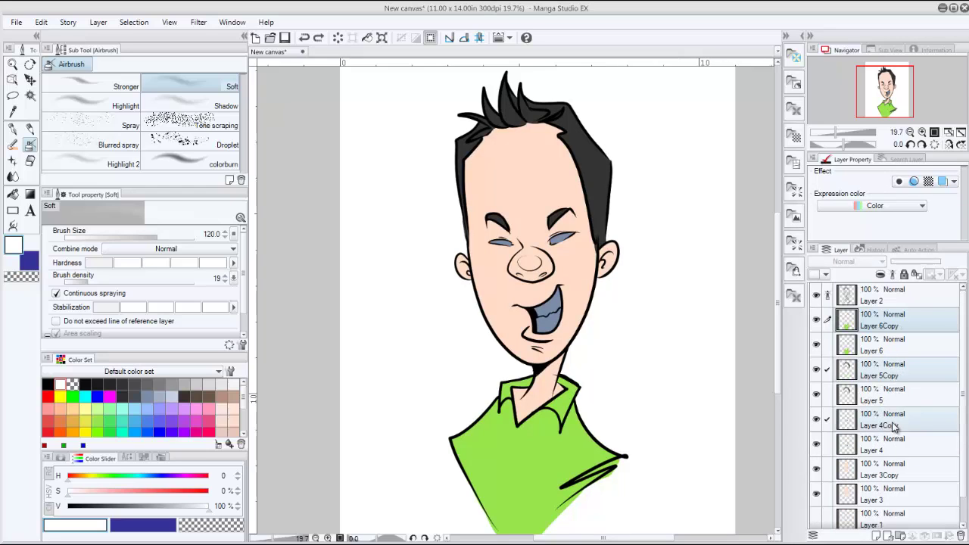
pyautogui.keyDown('ctrl'); pyautogui.click(890, 471); pyautogui.keyUp('ctrl')
pyautogui.rightClick(876, 471)
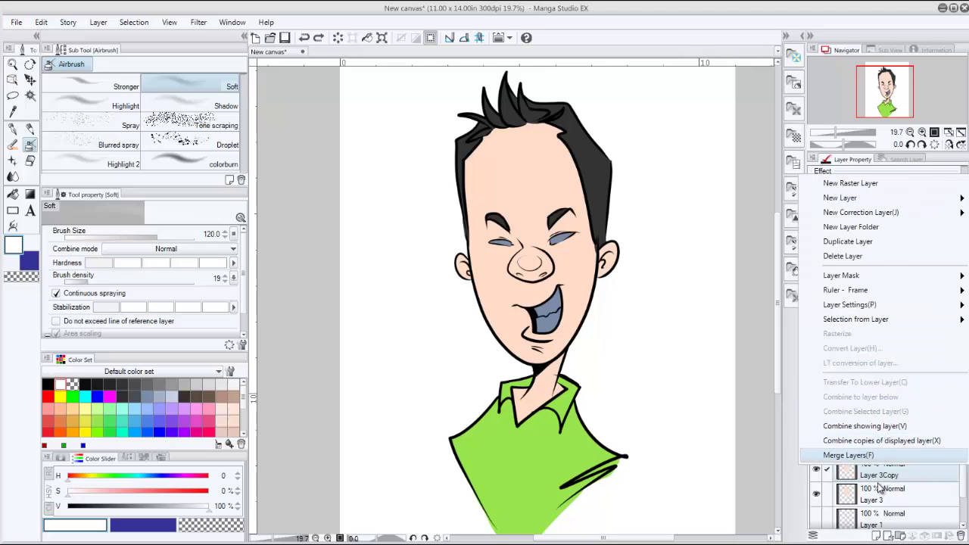
pyautogui.press('Return')
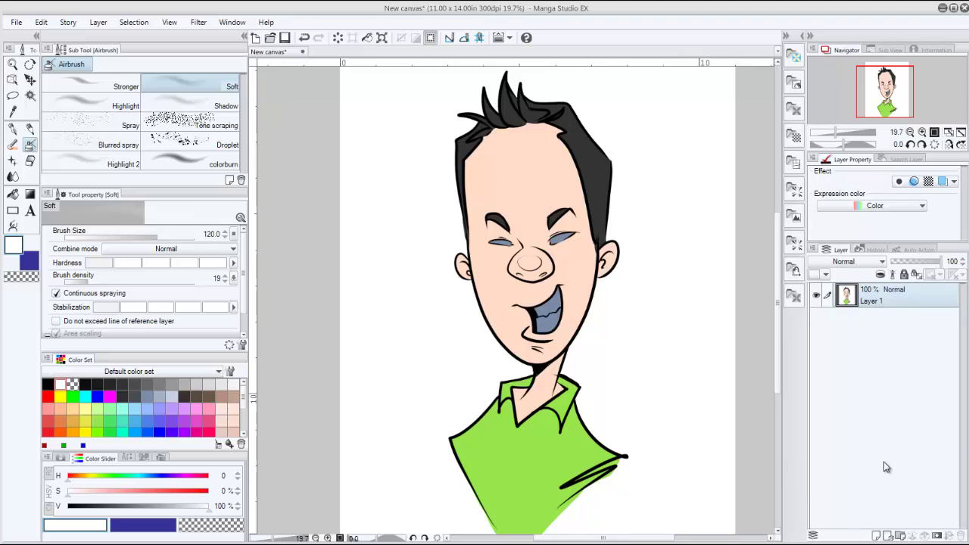
pyautogui.hotkey('ctrl', 'z')
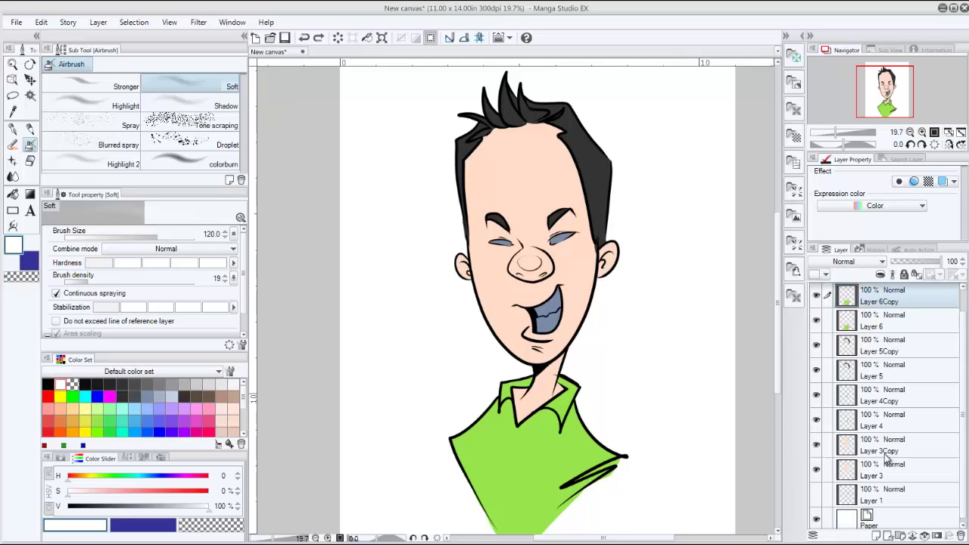
# Step: Reselect the four copied colour layers, try Combine showing layer, and undo the result
pyautogui.keyDown('ctrl'); pyautogui.click(902, 351); pyautogui.keyUp('ctrl')
pyautogui.keyDown('ctrl'); pyautogui.click(900, 395); pyautogui.keyUp('ctrl')
pyautogui.keyDown('ctrl'); pyautogui.click(890, 451); pyautogui.keyUp('ctrl')
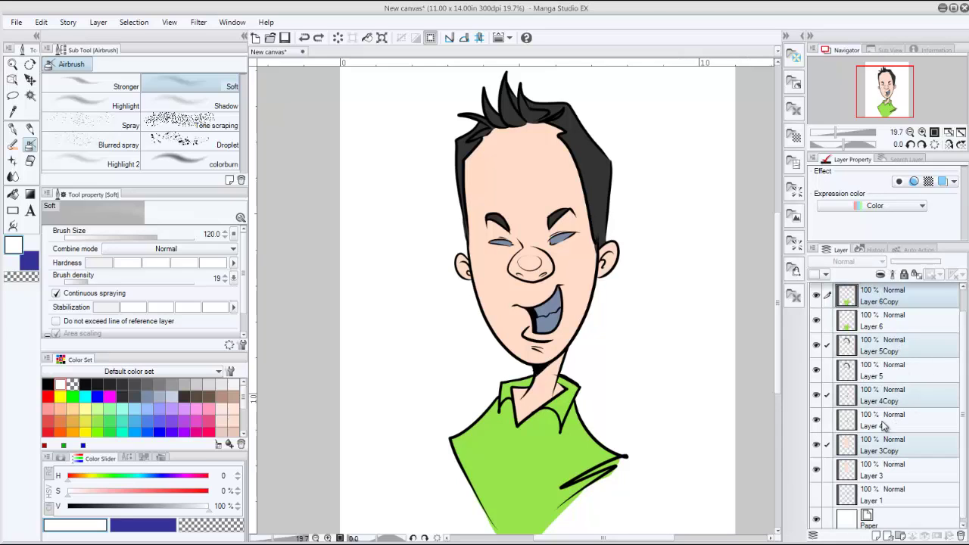
pyautogui.rightClick(875, 450)
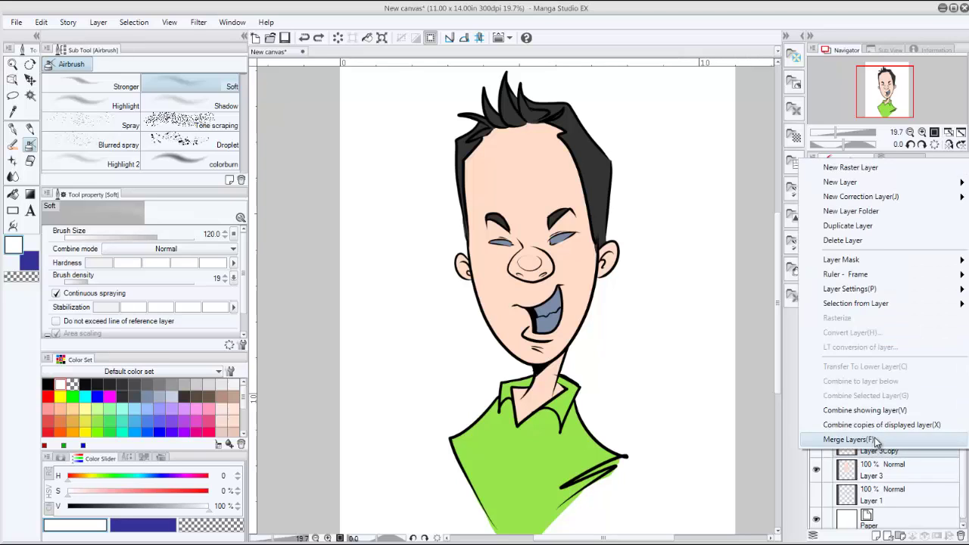
pyautogui.moveTo(882, 294)
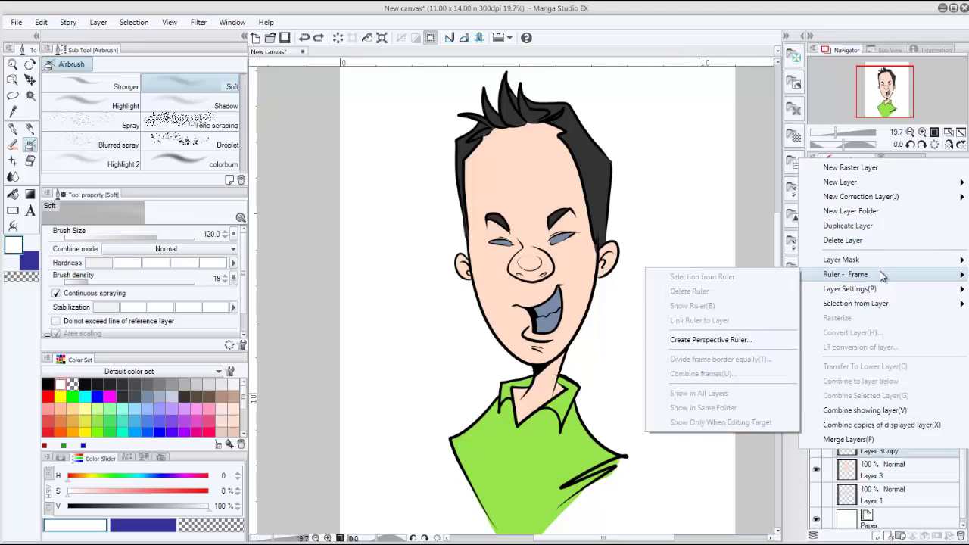
pyautogui.click(861, 414)
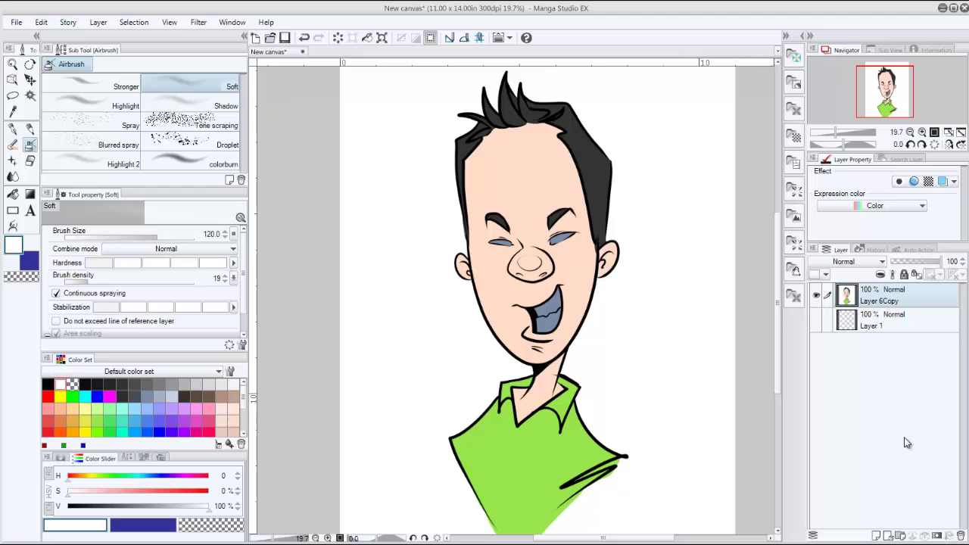
pyautogui.hotkey('ctrl', 'z')
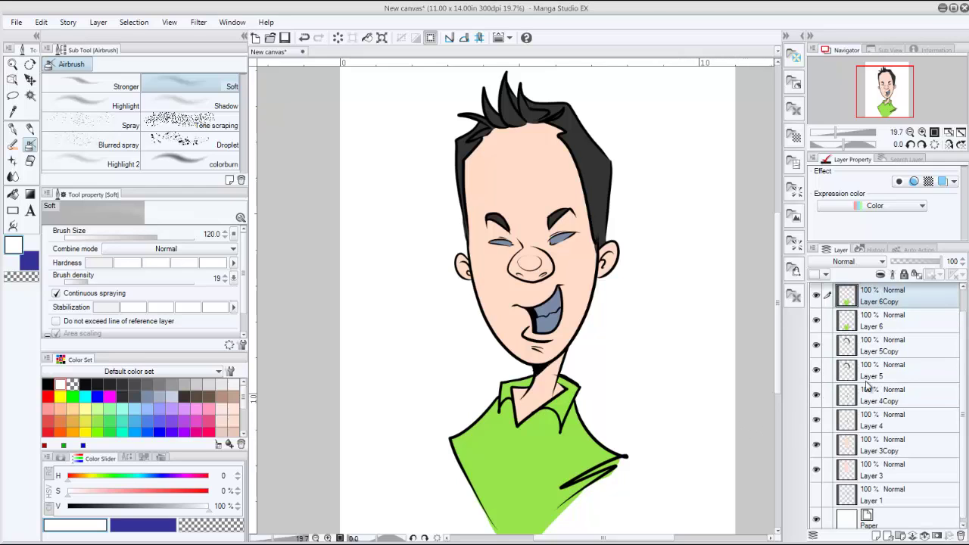
# Step: Reorder the layers so the copies of Layers 6, 5, 4 and 3 sit directly together between Layer 6 and Layer 5
pyautogui.moveTo(914, 406); pyautogui.dragTo(915, 373)
pyautogui.moveTo(911, 439)
pyautogui.mouseDown()
pyautogui.moveTo(914, 395)
pyautogui.moveTo(906, 422)
pyautogui.mouseUp()
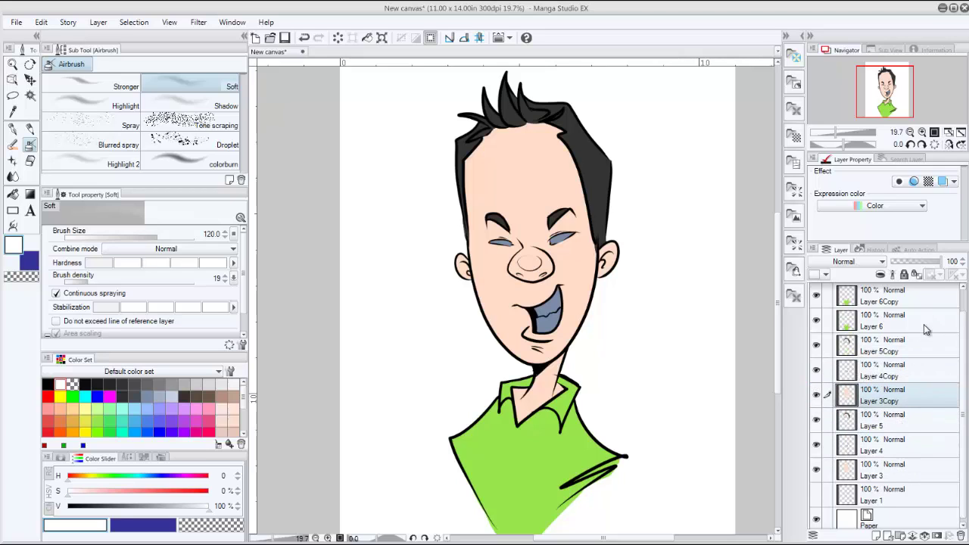
pyautogui.moveTo(922, 303); pyautogui.dragTo(914, 342)
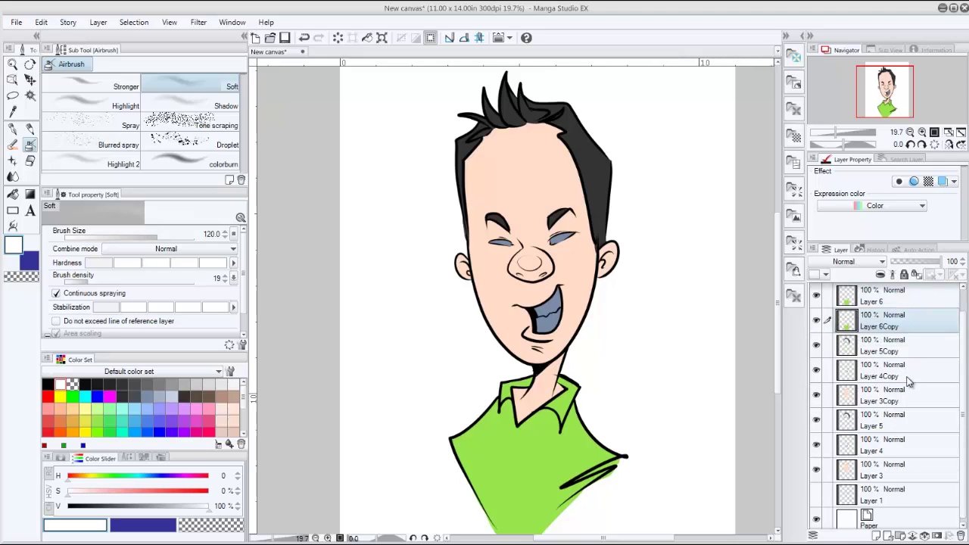
# Step: Select the four copied colour layers and merge them with Combine Selected Layer
pyautogui.keyDown('shift'); pyautogui.click(908, 405); pyautogui.keyUp('shift')
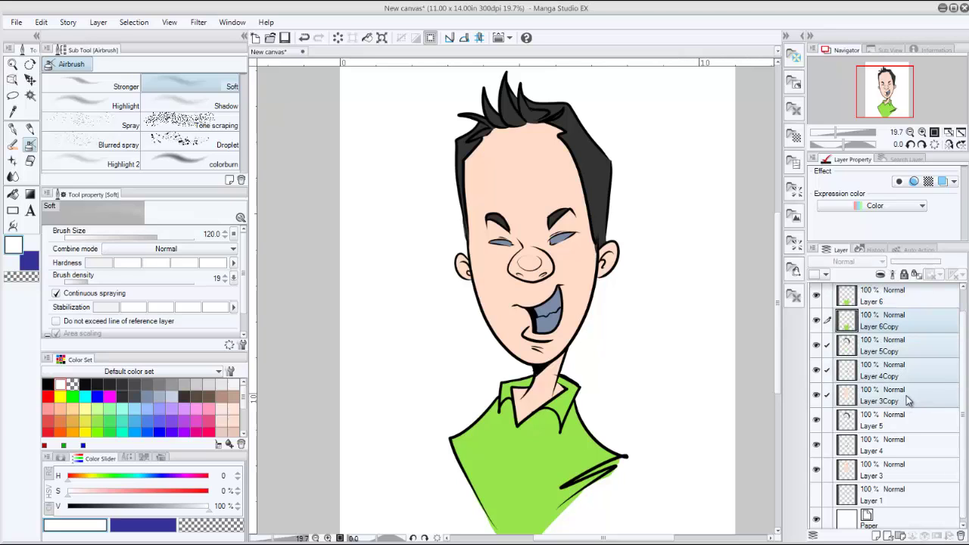
pyautogui.rightClick(908, 401)
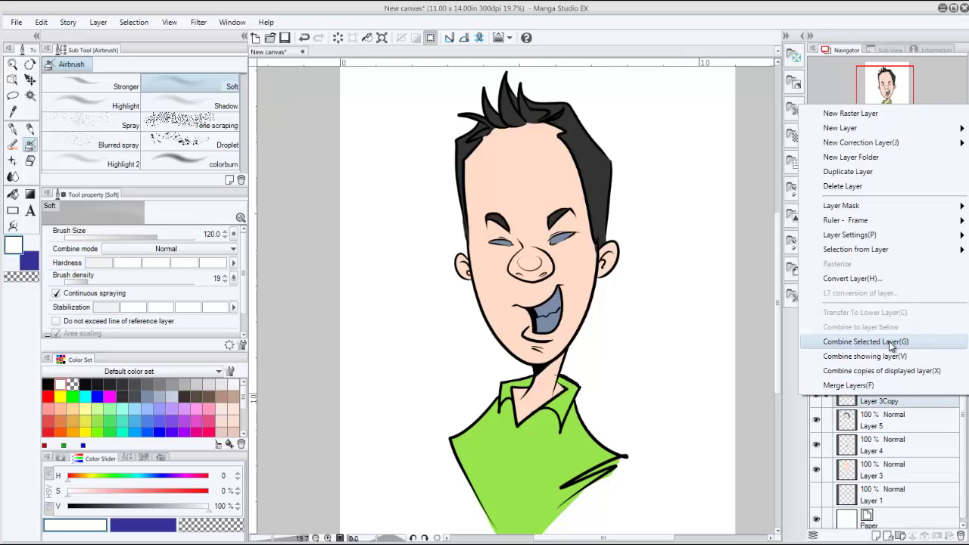
pyautogui.click(818, 421)
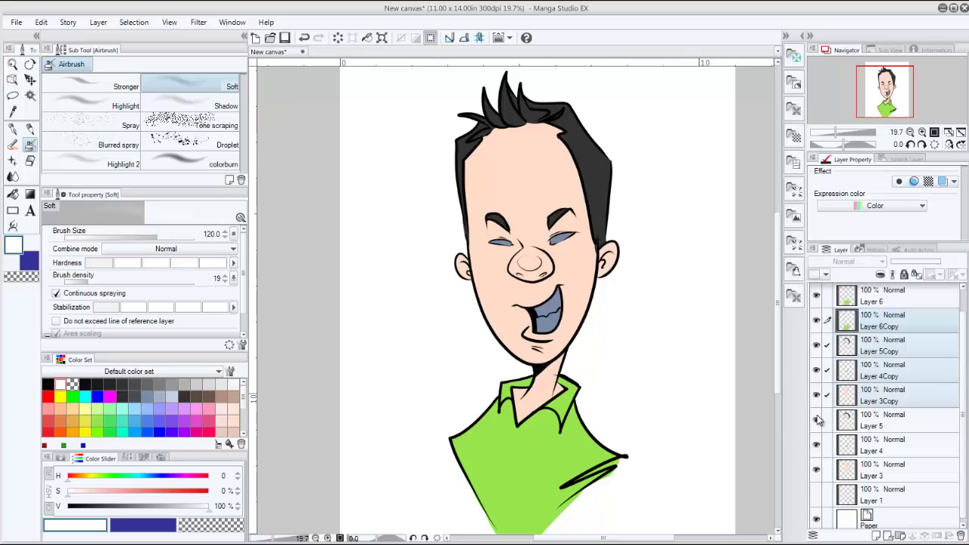
pyautogui.rightClick(900, 356)
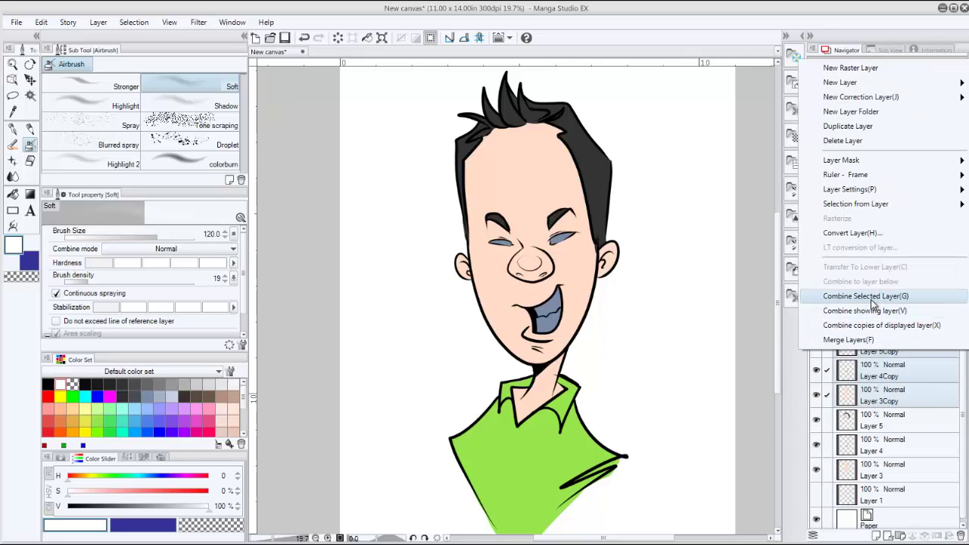
pyautogui.click(871, 313)
# Step: Hide Layers 6, 5, 4 and 3 and toggle the merged layer's visibility to check that it holds all the flat colours
pyautogui.click(816, 345)
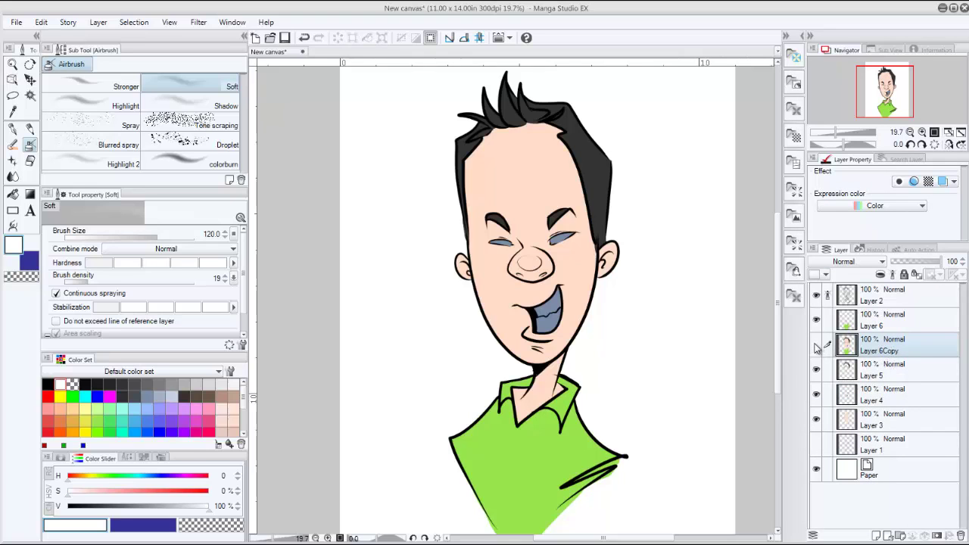
pyautogui.click(817, 346)
pyautogui.click(816, 347)
pyautogui.click(816, 320)
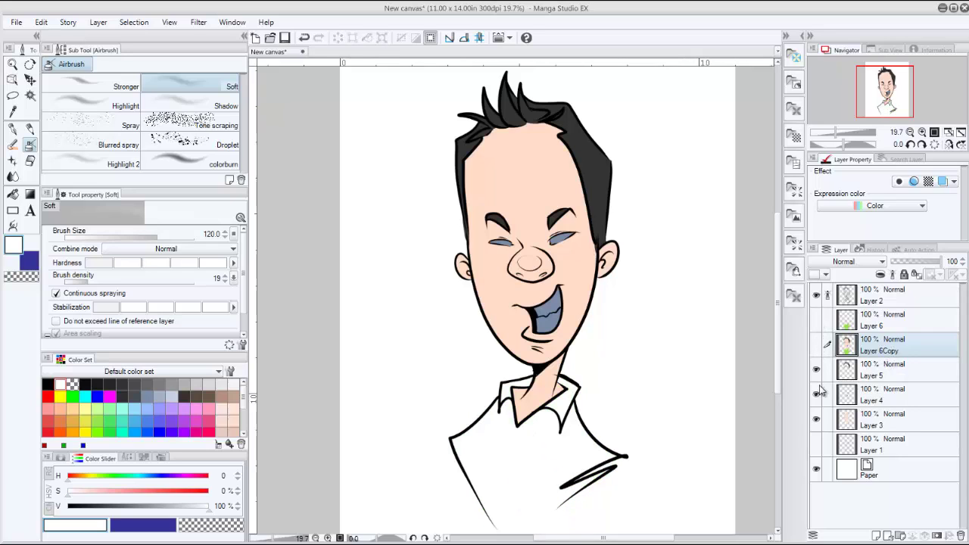
pyautogui.click(817, 394)
pyautogui.click(816, 419)
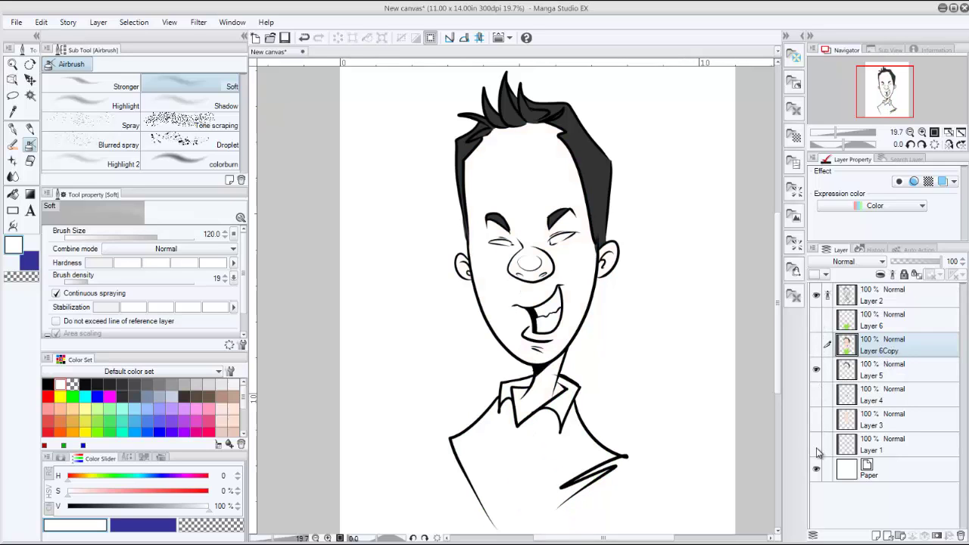
pyautogui.click(817, 369)
pyautogui.click(817, 346)
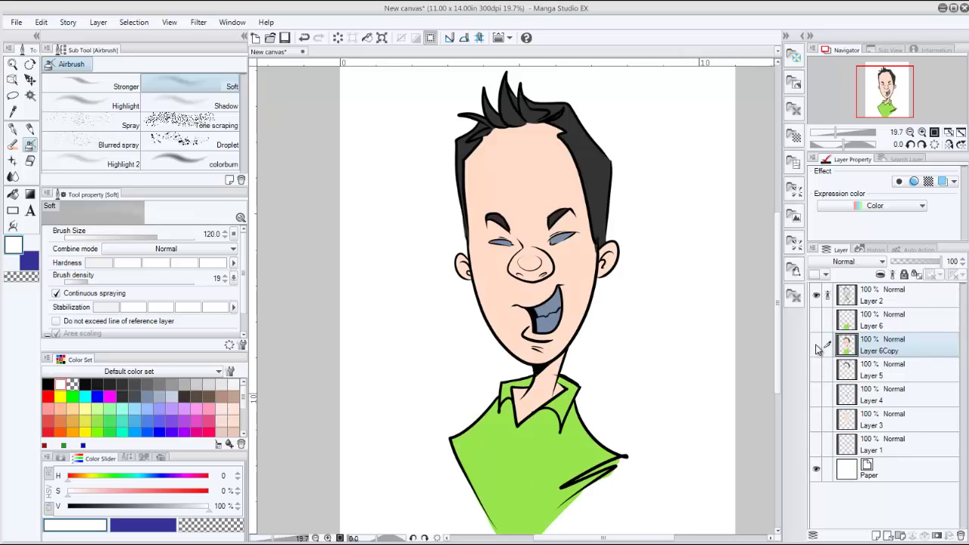
pyautogui.click(817, 346)
pyautogui.click(817, 347)
pyautogui.click(817, 346)
# Step: Show Layers 6, 5, 4, 3 and 1 and the merged colour layer
pyautogui.click(816, 369)
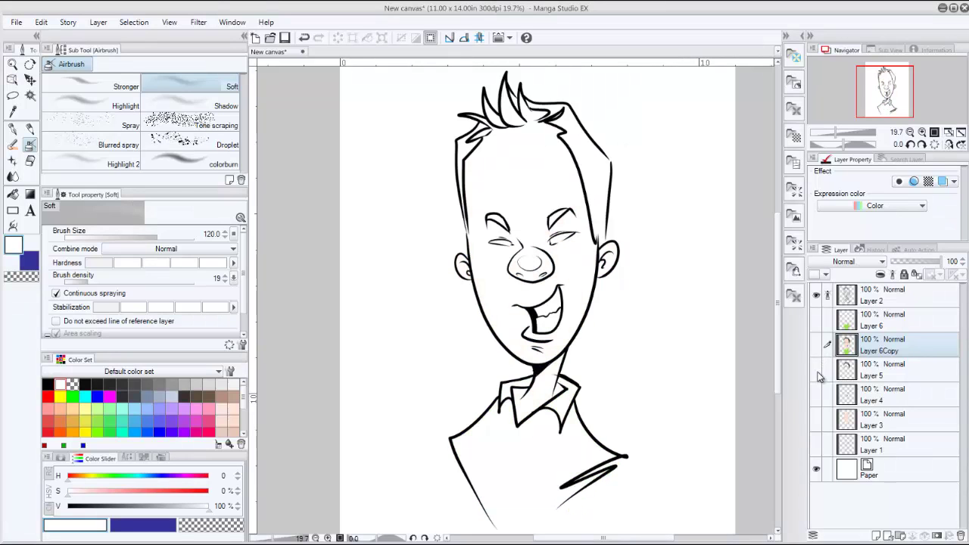
pyautogui.click(816, 393)
pyautogui.click(816, 418)
pyautogui.click(817, 443)
pyautogui.click(816, 319)
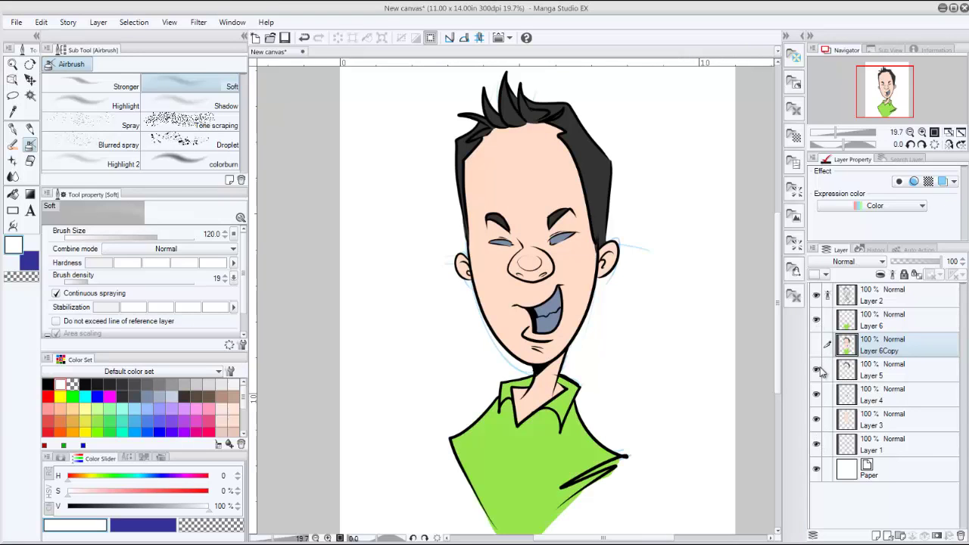
pyautogui.click(816, 346)
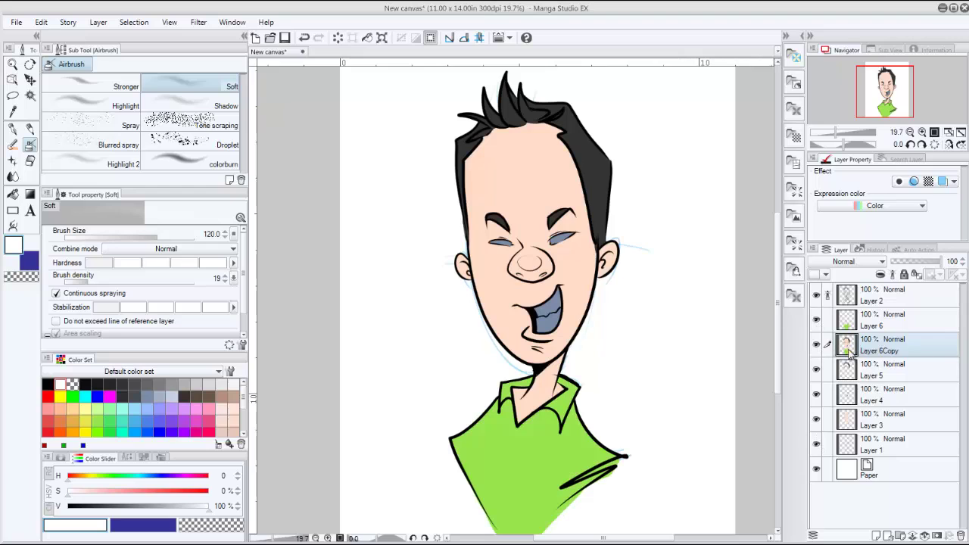
# Step: Create a selection from the merged colour layer and add a new raster layer above it, masked to that selection
pyautogui.rightClick(860, 348)
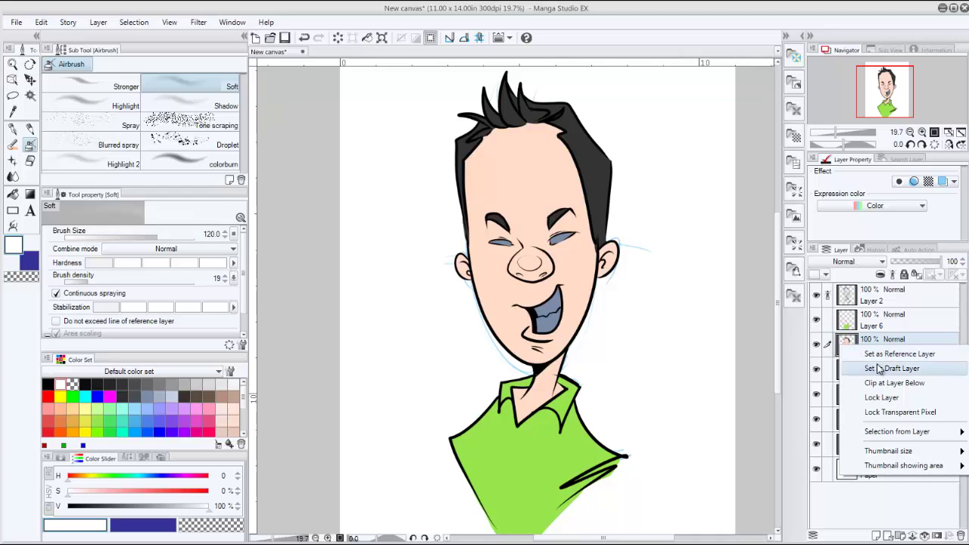
pyautogui.moveTo(903, 440)
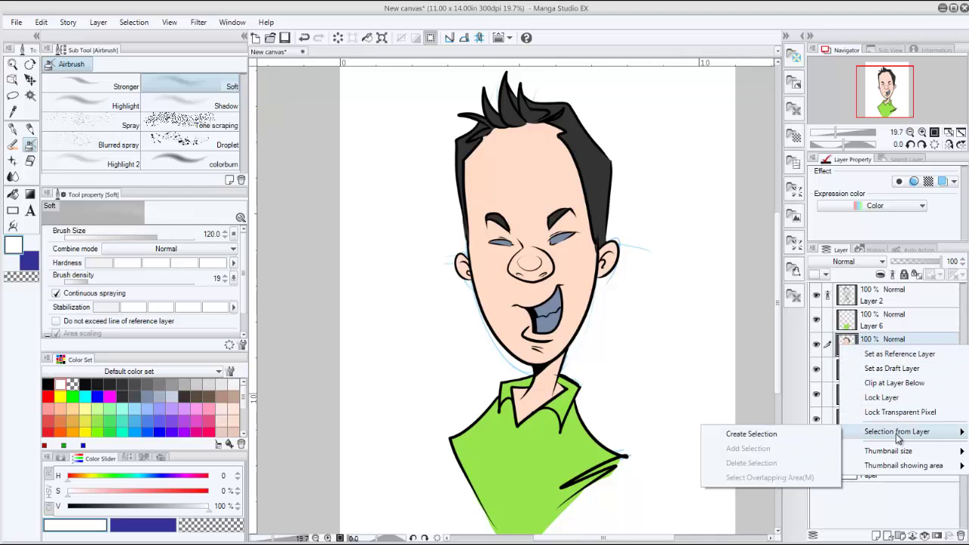
pyautogui.click(770, 434)
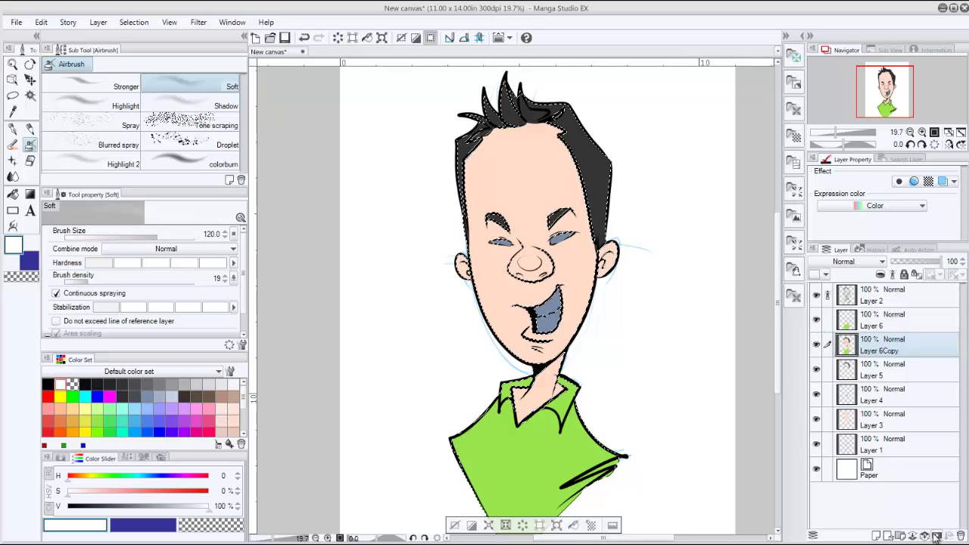
pyautogui.click(876, 535)
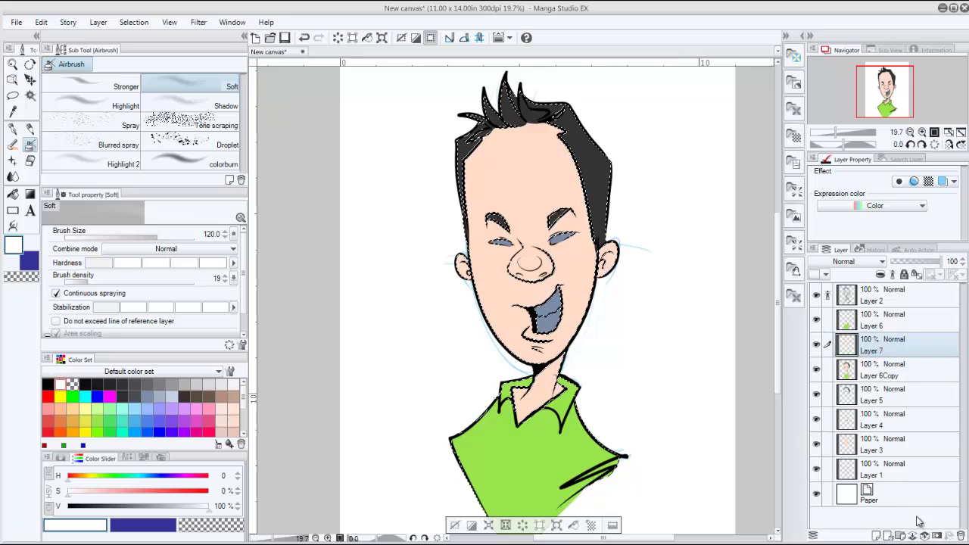
pyautogui.click(936, 536)
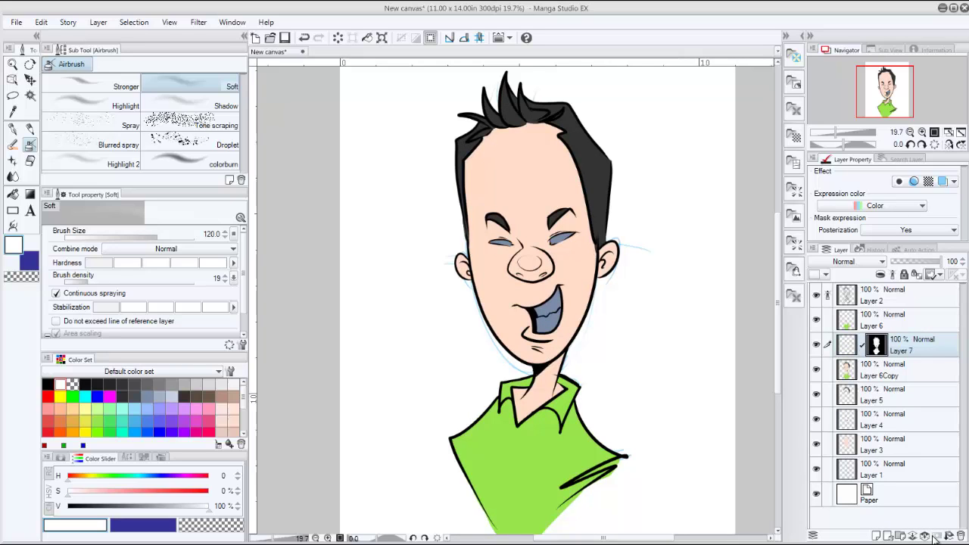
# Step: Delete the merged Layer 6Copy beneath the masked layer
pyautogui.click(847, 345)
pyautogui.click(850, 370)
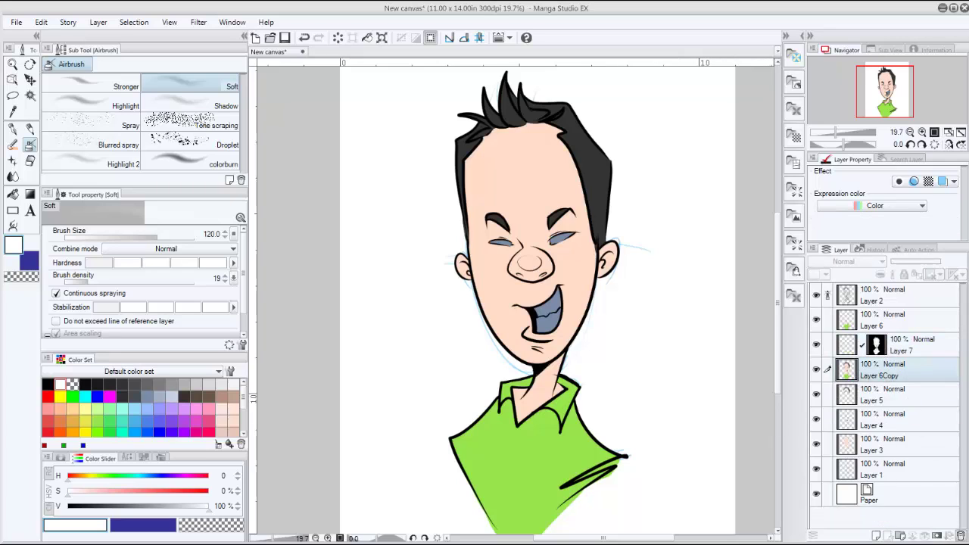
pyautogui.hotkey('ctrl', 'e')
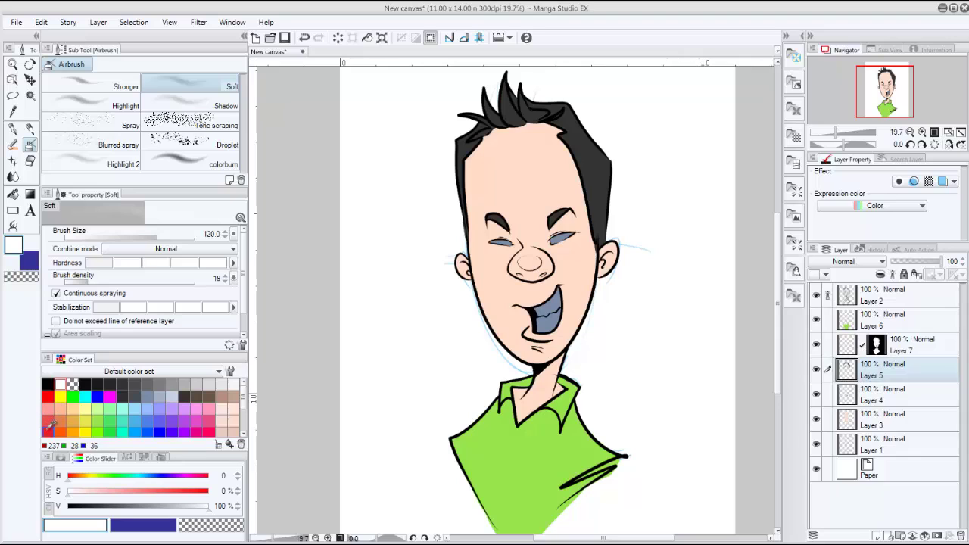
# Step: Paint shadows on masked Layer 7 over the hair, face edge, eye sockets, nose, ears and neck, using the G-pen in dark red (H 0, S 85%, V 35%)
pyautogui.scroll(-3, 228, 409)
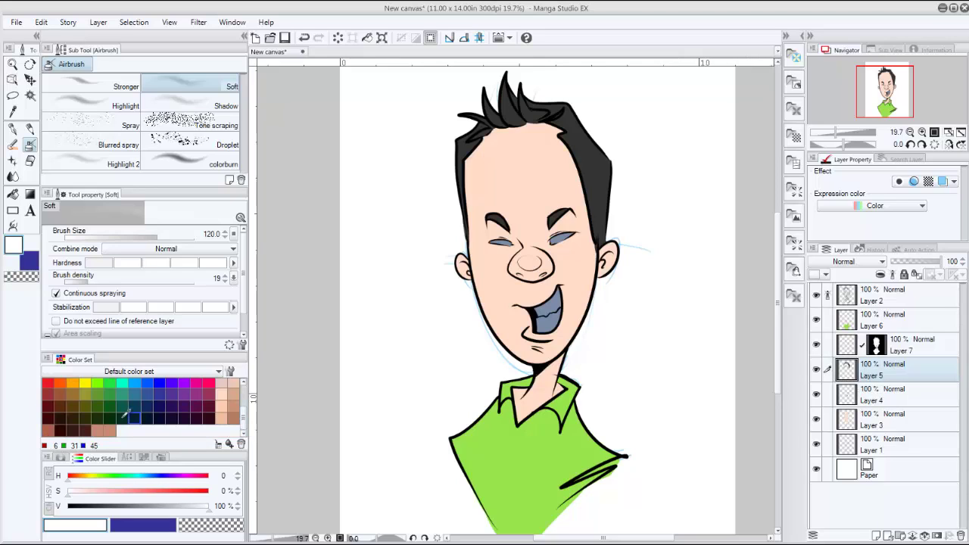
pyautogui.click(48, 405)
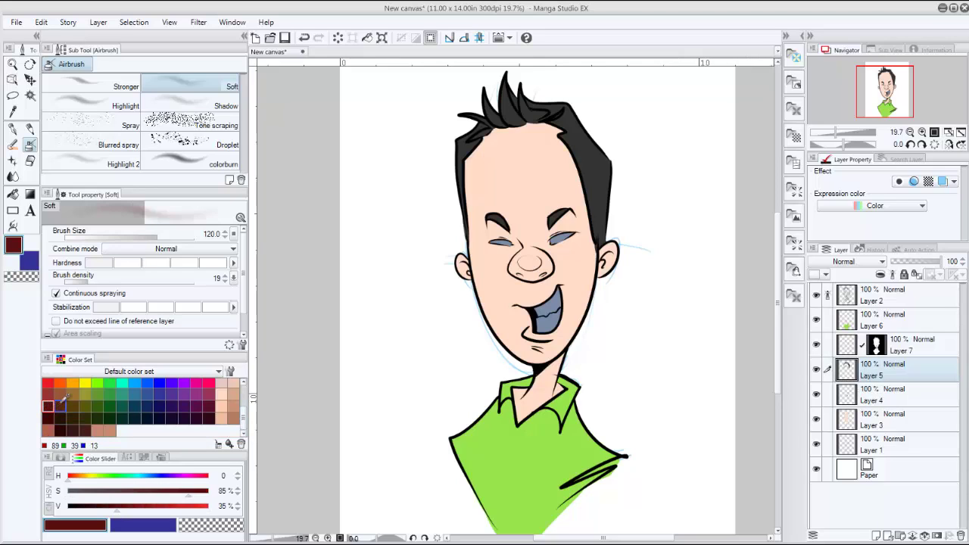
pyautogui.click(12, 129)
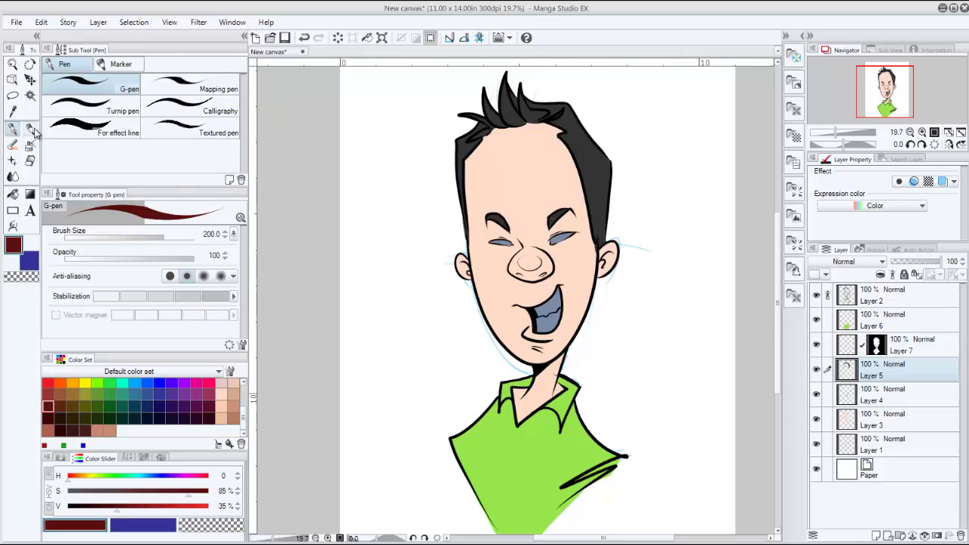
pyautogui.click(893, 349)
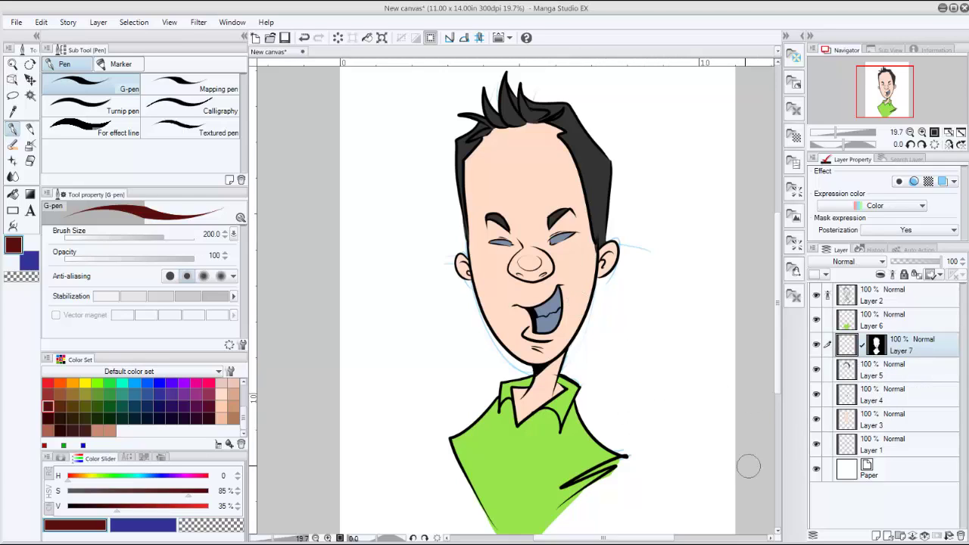
pyautogui.moveTo(560, 141)
pyautogui.mouseDown()
pyautogui.moveTo(587, 190)
pyautogui.moveTo(595, 265)
pyautogui.moveTo(577, 341)
pyautogui.moveTo(558, 363)
pyautogui.mouseUp()
pyautogui.moveTo(602, 254)
pyautogui.mouseDown()
pyautogui.moveTo(606, 273)
pyautogui.moveTo(602, 185)
pyautogui.moveTo(558, 71)
pyautogui.mouseUp()
pyautogui.moveTo(564, 218)
pyautogui.mouseDown()
pyautogui.moveTo(545, 235)
pyautogui.moveTo(502, 233)
pyautogui.moveTo(526, 242)
pyautogui.mouseUp()
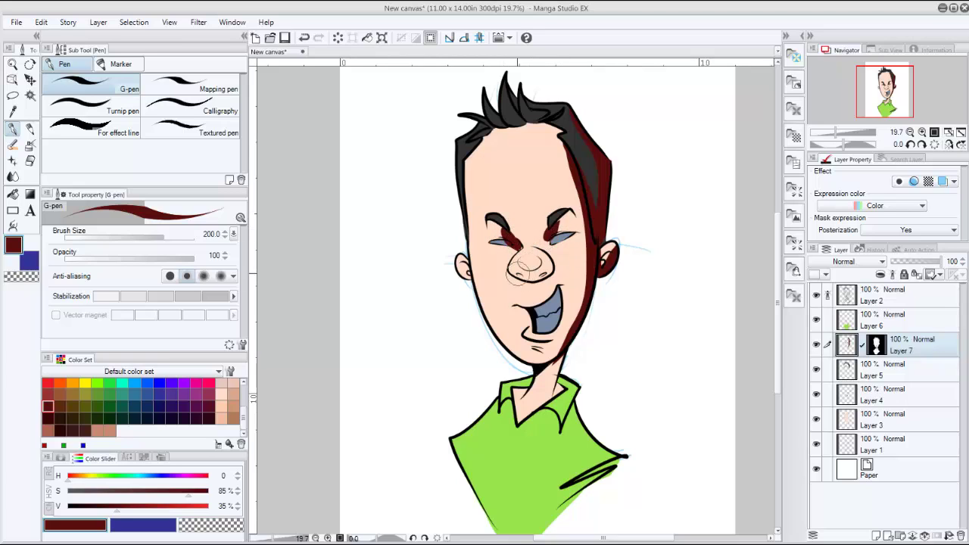
pyautogui.moveTo(515, 274); pyautogui.dragTo(550, 263)
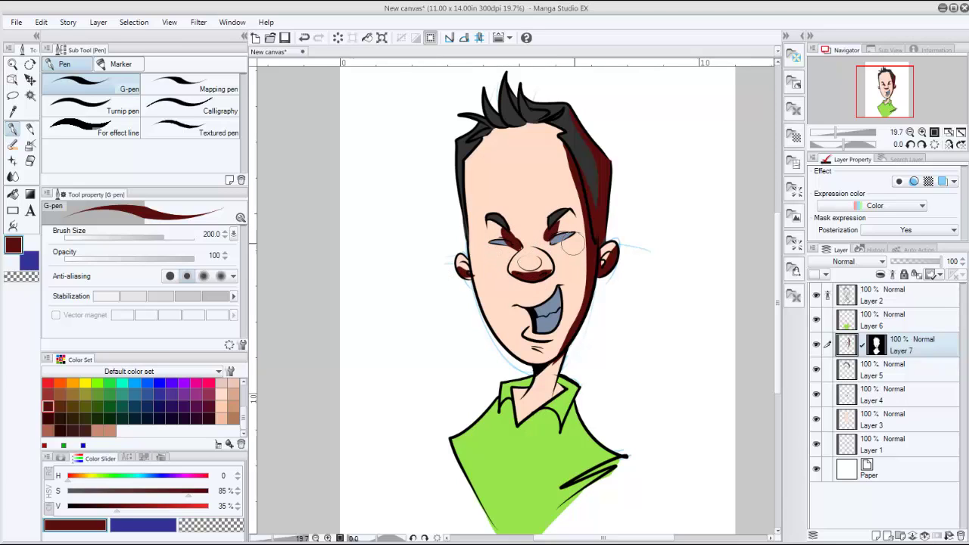
pyautogui.moveTo(470, 274); pyautogui.dragTo(462, 263)
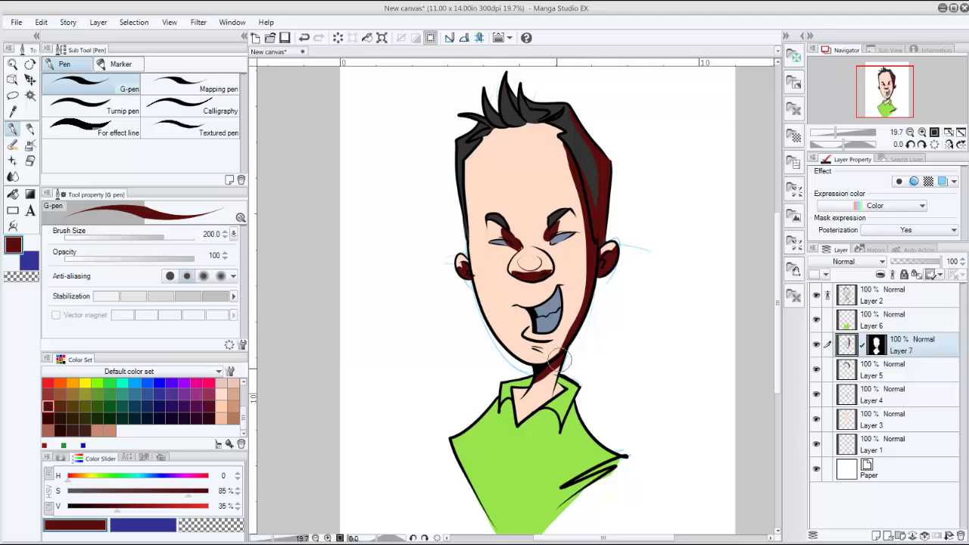
pyautogui.moveTo(559, 361)
pyautogui.mouseDown()
pyautogui.moveTo(559, 391)
pyautogui.moveTo(522, 386)
pyautogui.moveTo(518, 395)
pyautogui.moveTo(517, 380)
pyautogui.moveTo(525, 380)
pyautogui.moveTo(508, 415)
pyautogui.mouseUp()
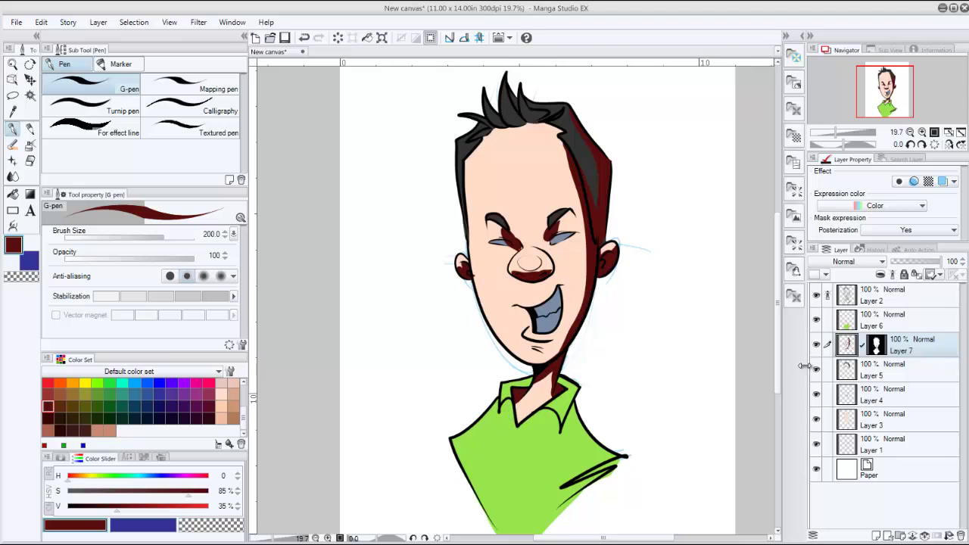
# Step: Move Layer 7 above Layer 6 and paint dark red shadows under the collar and along the shirt's shoulders and sides
pyautogui.moveTo(906, 346); pyautogui.dragTo(887, 316)
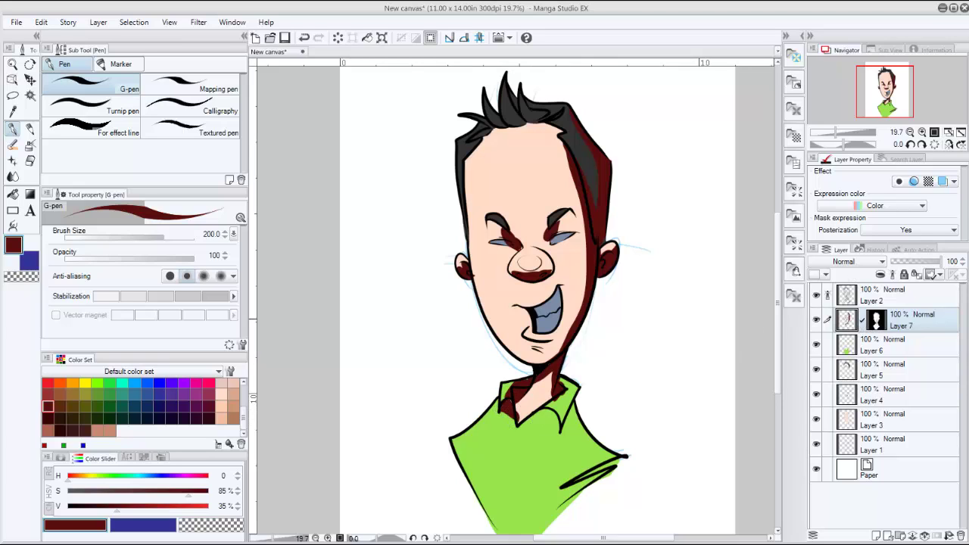
pyautogui.moveTo(530, 421)
pyautogui.mouseDown()
pyautogui.moveTo(557, 421)
pyautogui.moveTo(517, 408)
pyautogui.moveTo(509, 415)
pyautogui.moveTo(521, 400)
pyautogui.moveTo(525, 415)
pyautogui.moveTo(562, 385)
pyautogui.mouseUp()
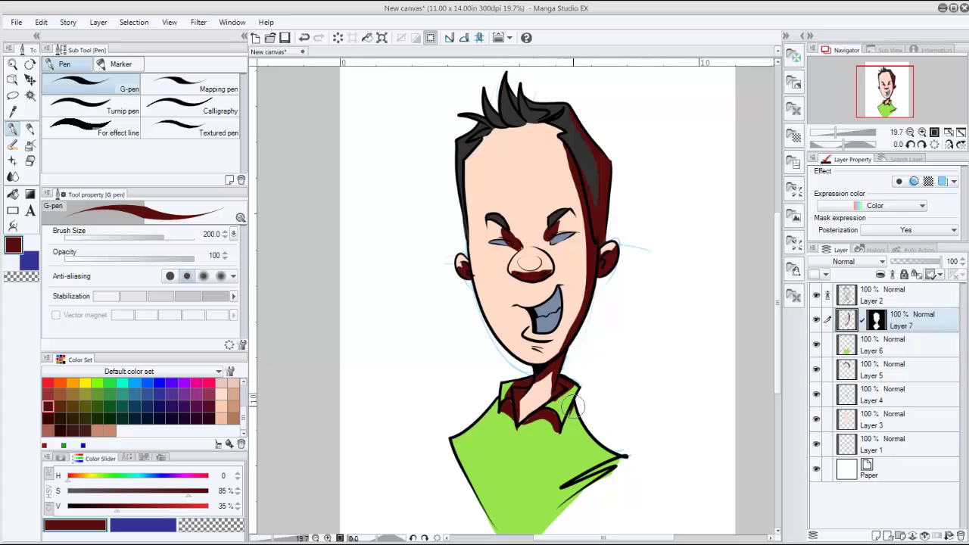
pyautogui.moveTo(575, 403)
pyautogui.mouseDown()
pyautogui.moveTo(566, 425)
pyautogui.moveTo(579, 420)
pyautogui.moveTo(606, 451)
pyautogui.moveTo(606, 471)
pyautogui.moveTo(560, 509)
pyautogui.mouseUp()
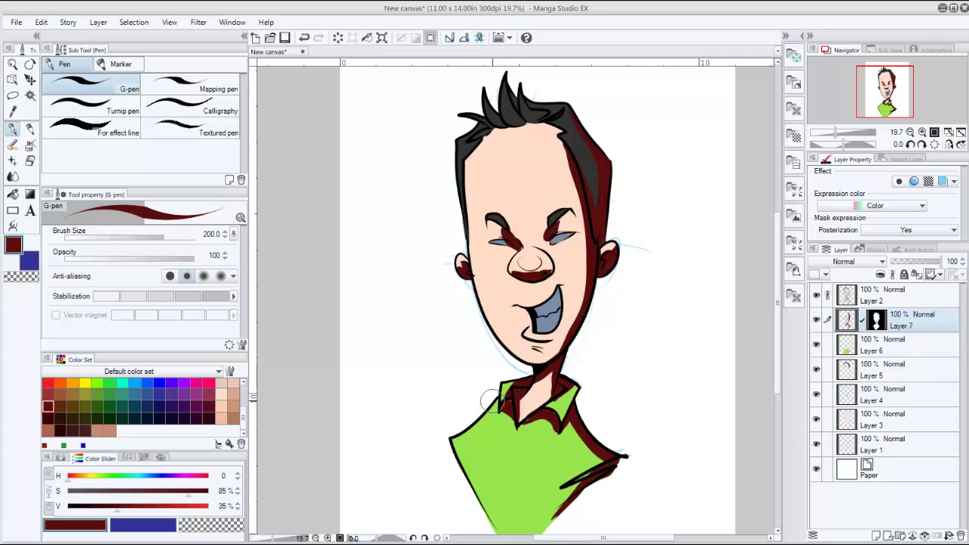
pyautogui.moveTo(482, 415)
pyautogui.mouseDown()
pyautogui.moveTo(450, 444)
pyautogui.moveTo(450, 476)
pyautogui.moveTo(463, 437)
pyautogui.moveTo(471, 524)
pyautogui.mouseUp()
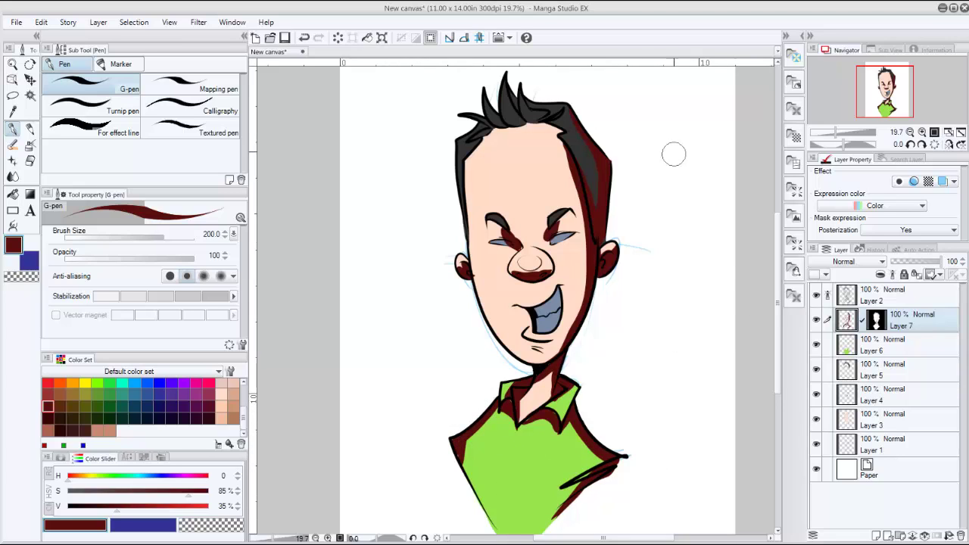
# Step: Extend the dark red shadow along the cheek and jaw, and add shadows below the lower lip and nose
pyautogui.moveTo(589, 282); pyautogui.dragTo(591, 216)
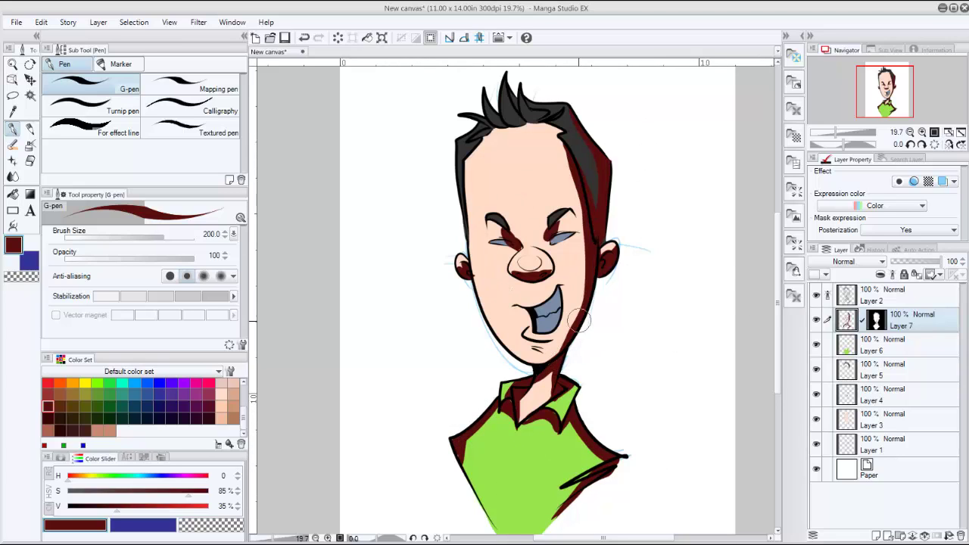
pyautogui.moveTo(579, 322)
pyautogui.mouseDown()
pyautogui.moveTo(529, 361)
pyautogui.moveTo(534, 337)
pyautogui.moveTo(539, 345)
pyautogui.mouseUp()
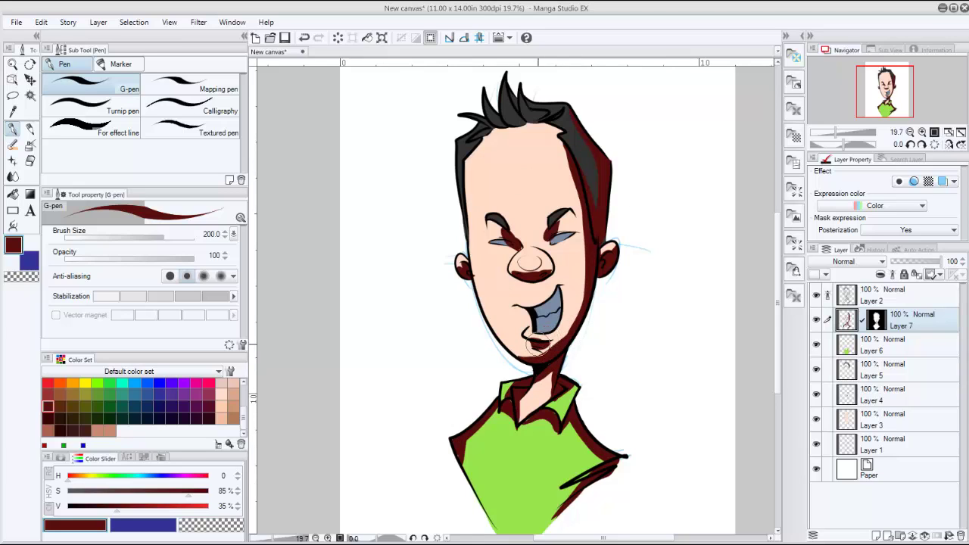
pyautogui.moveTo(519, 265)
pyautogui.mouseDown()
pyautogui.moveTo(524, 281)
pyautogui.moveTo(552, 267)
pyautogui.moveTo(546, 278)
pyautogui.mouseUp()
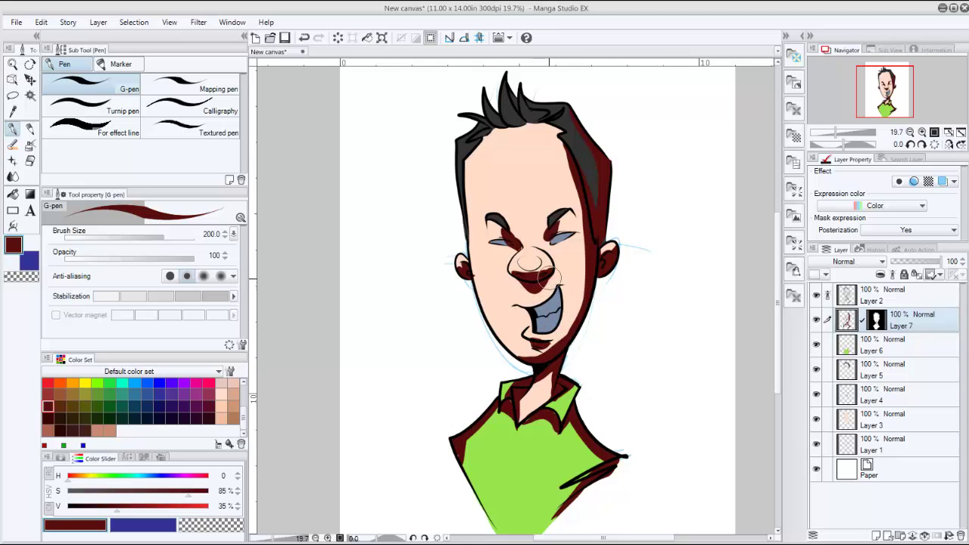
# Step: Set the shadow layer, Layer 7, to Multiply blending at 24% opacity
pyautogui.click(848, 261)
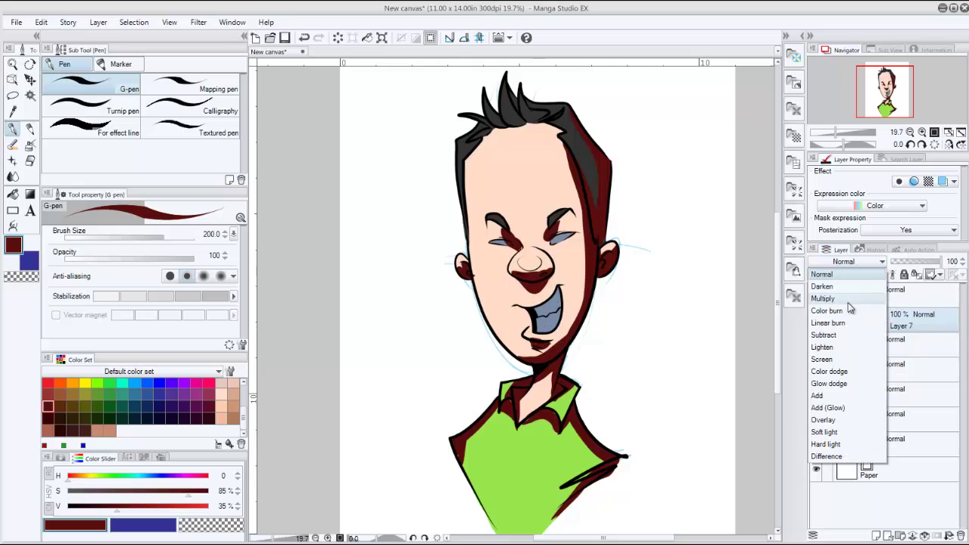
pyautogui.click(847, 299)
pyautogui.click(905, 262)
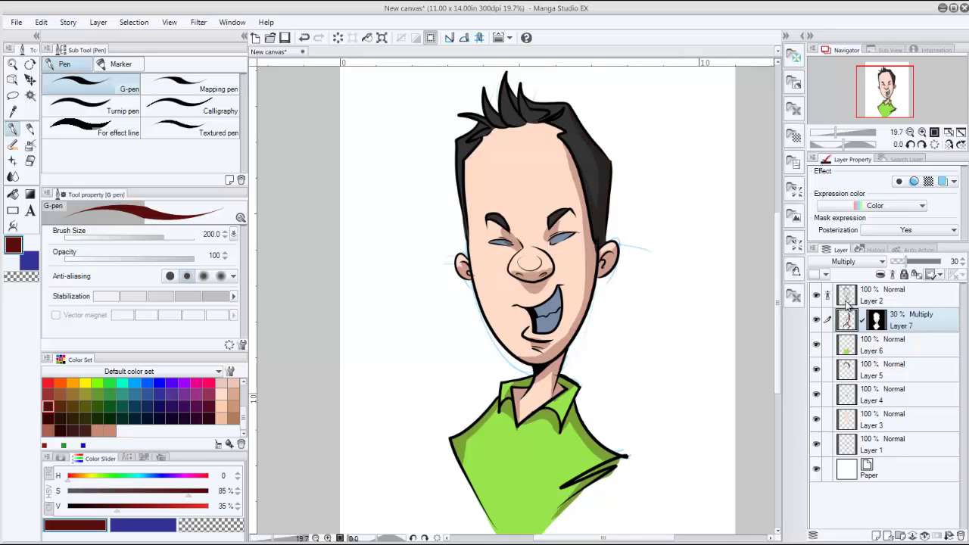
pyautogui.moveTo(905, 262); pyautogui.dragTo(900, 262)
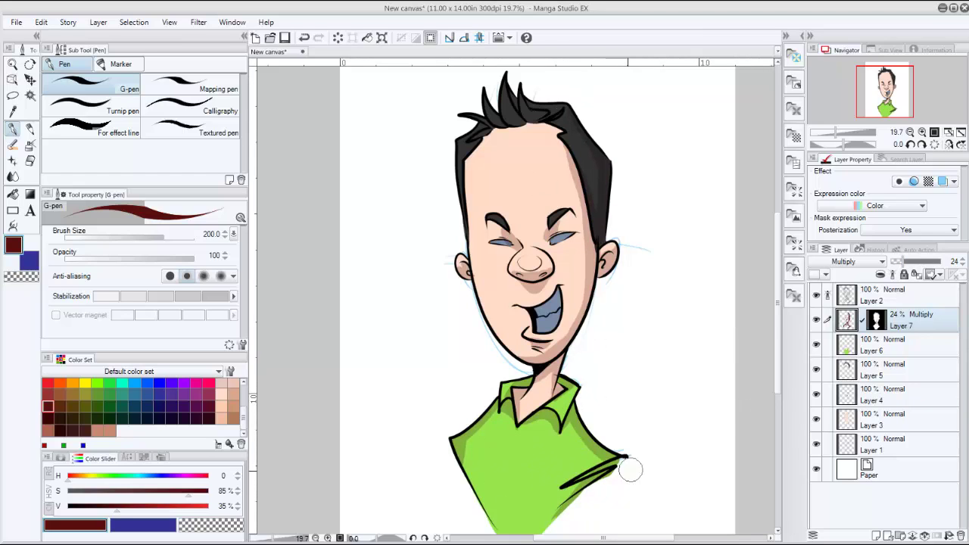
# Step: Duplicate Layer 4 and hide the original beneath the copy, keeping Layer 4Copy visible
pyautogui.click(896, 399)
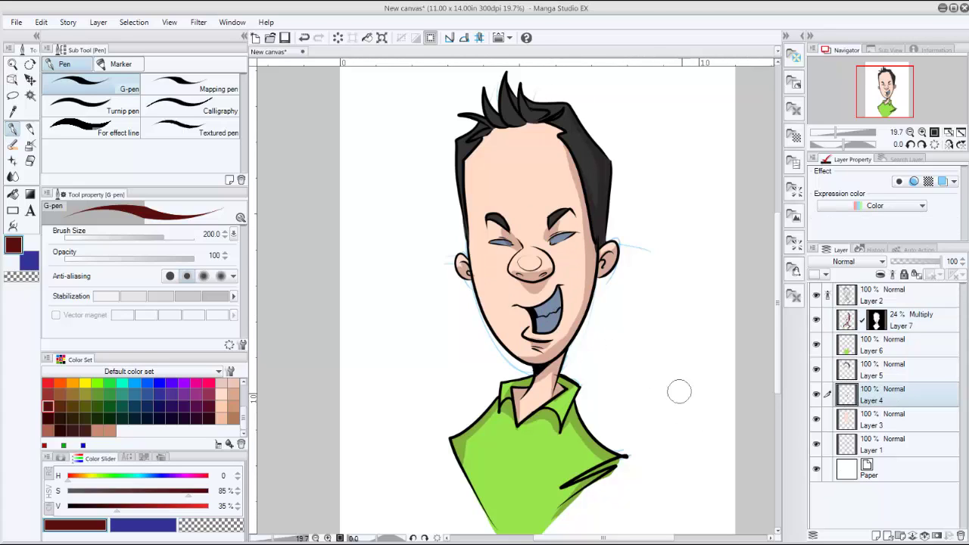
pyautogui.moveTo(908, 399); pyautogui.dragTo(876, 535)
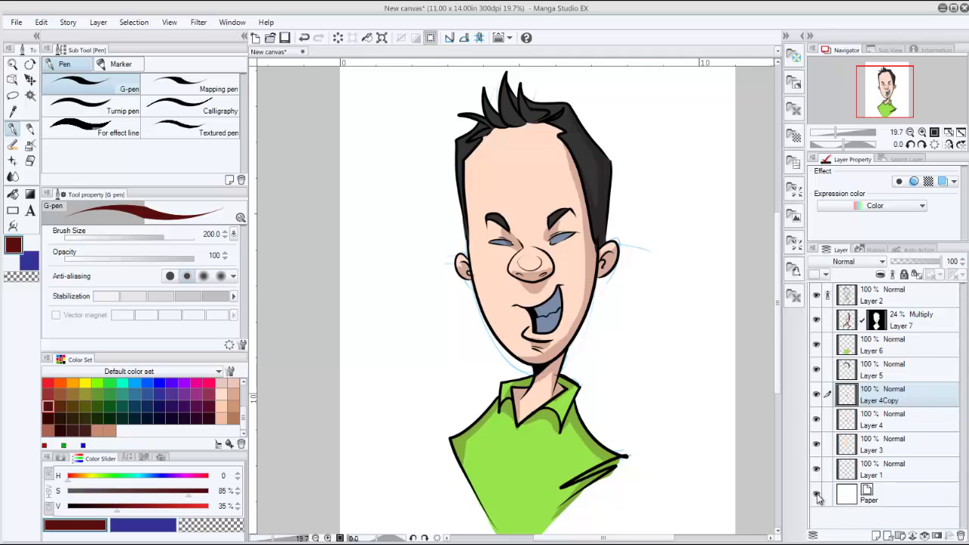
pyautogui.click(846, 422)
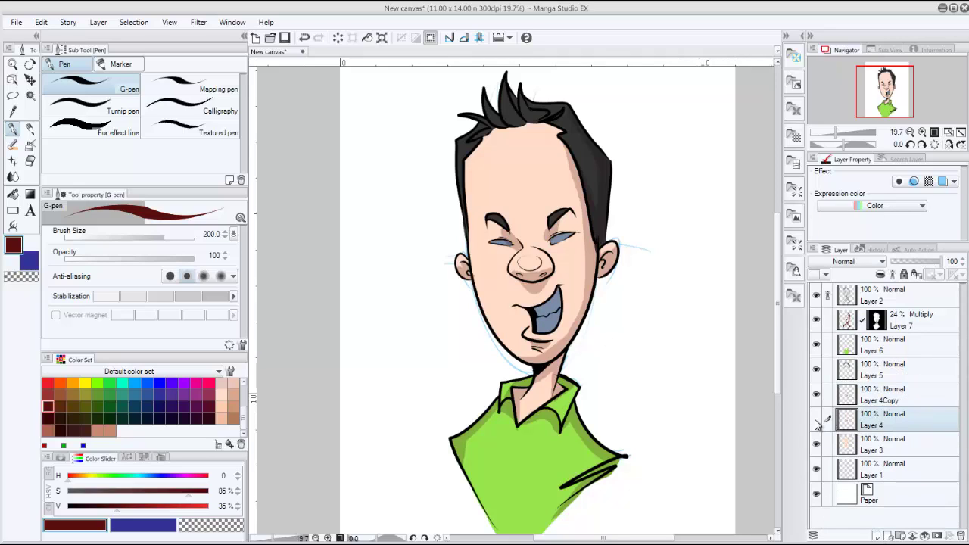
pyautogui.click(816, 394)
pyautogui.click(816, 395)
pyautogui.click(816, 395)
pyautogui.click(816, 395)
pyautogui.click(816, 420)
pyautogui.click(817, 394)
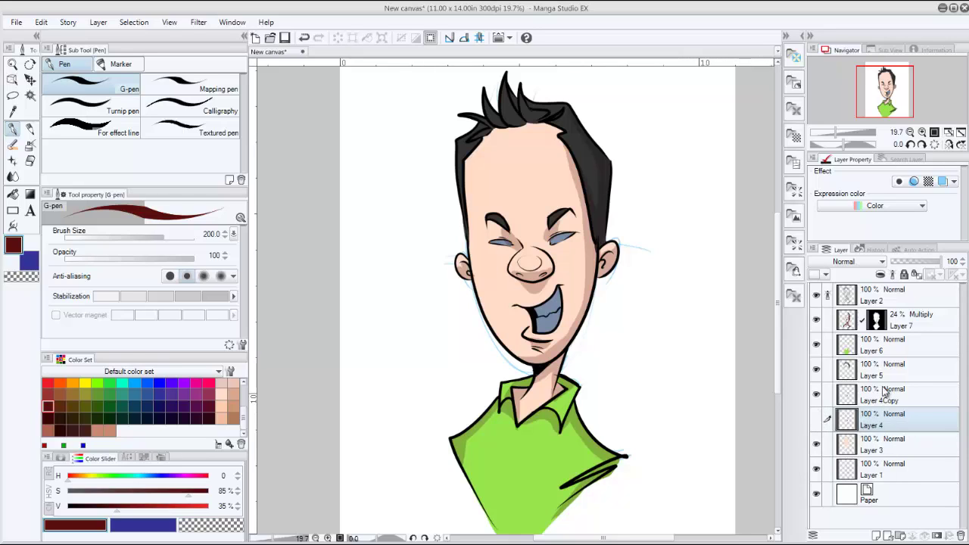
# Step: Lock Layer 4Copy's transparent pixels and spray white over the eyes and teeth with the Soft airbrush, enlarged to 300
pyautogui.click(857, 397)
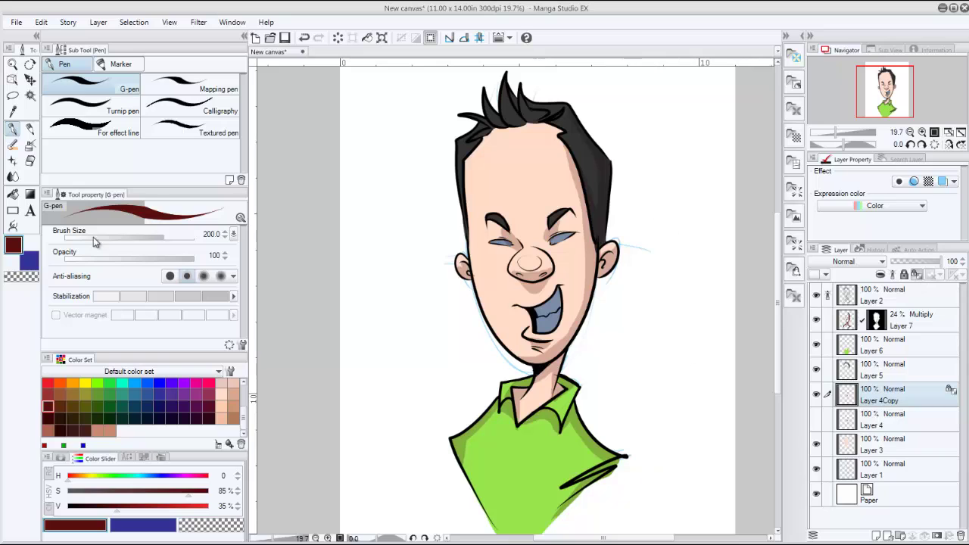
pyautogui.click(30, 144)
pyautogui.moveTo(244, 421); pyautogui.dragTo(248, 343)
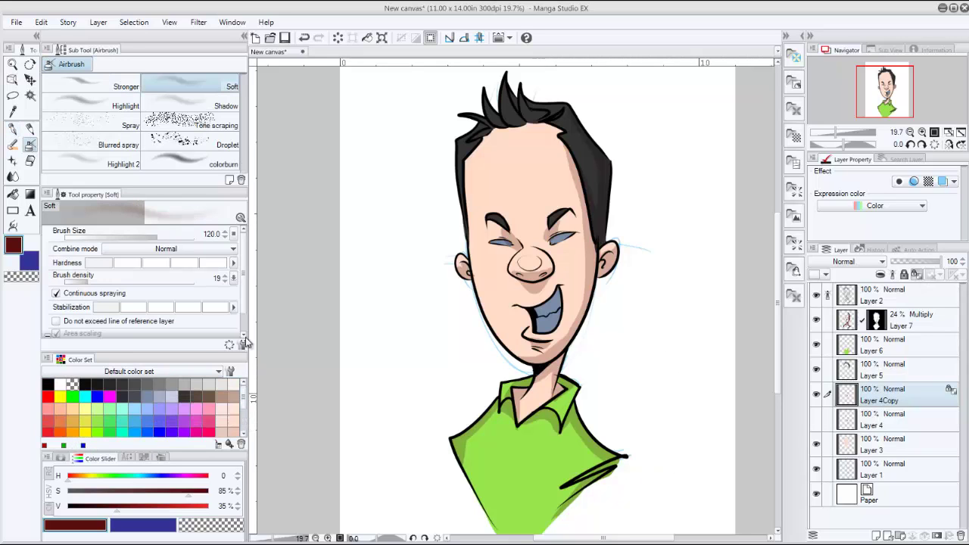
pyautogui.click(59, 384)
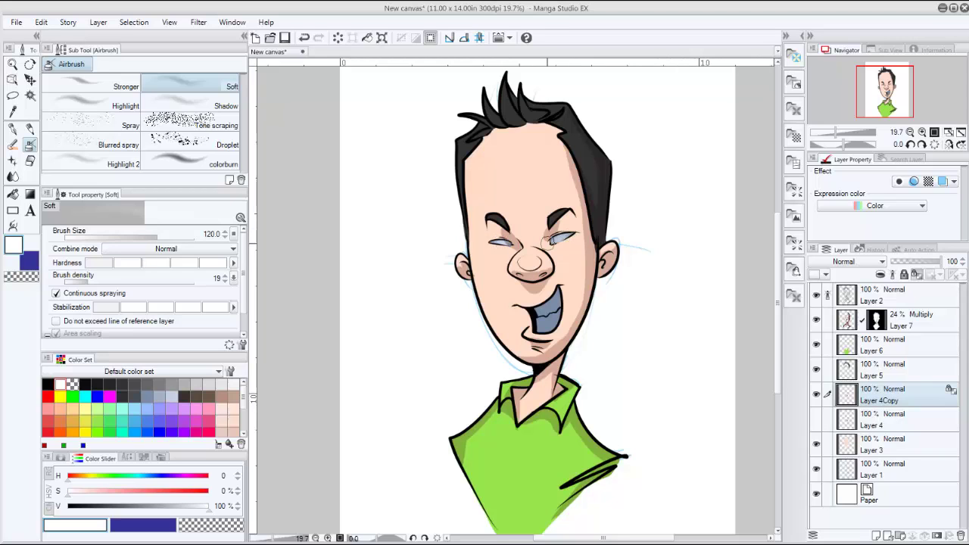
pyautogui.press(']')
pyautogui.press(']')
pyautogui.press(']')
pyautogui.press(']')
pyautogui.press(']')
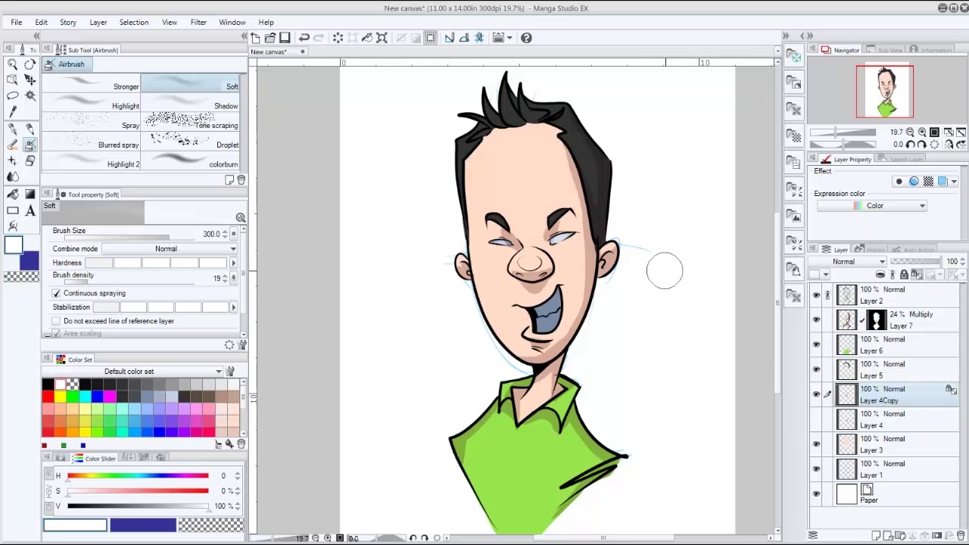
pyautogui.moveTo(542, 294)
pyautogui.mouseDown()
pyautogui.moveTo(548, 384)
pyautogui.moveTo(547, 338)
pyautogui.mouseUp()
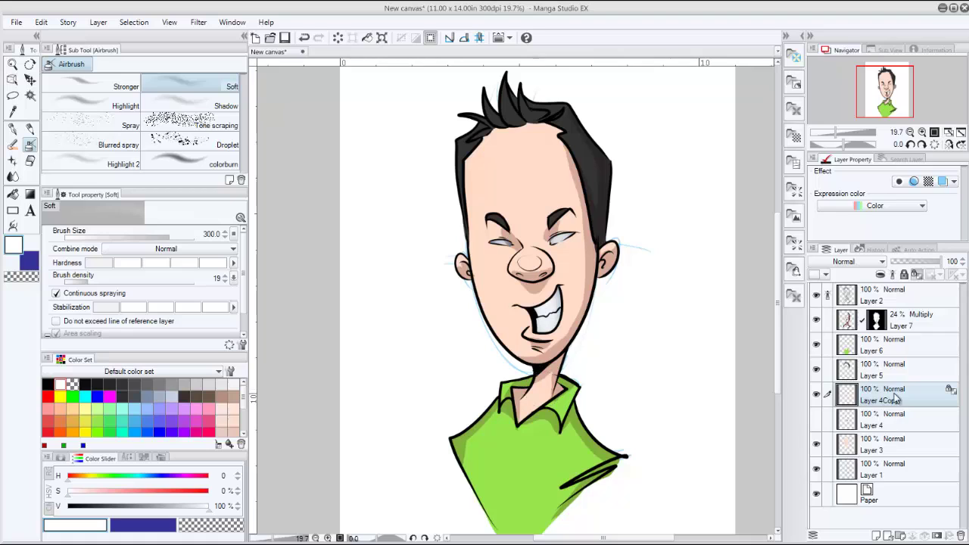
# Step: Delete Layer 4Copy, then undo the deletion and the white airbrushing
pyautogui.click(932, 536)
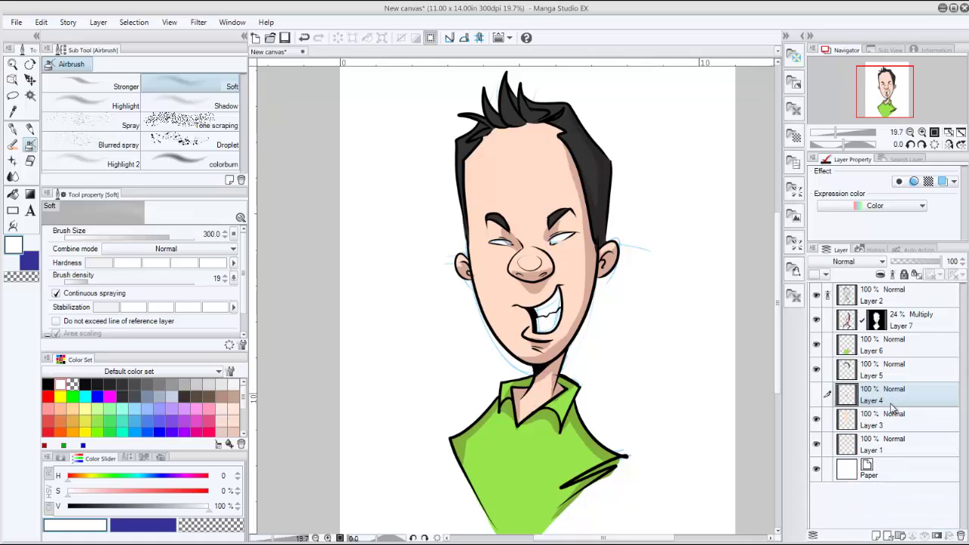
pyautogui.hotkey('ctrl', 'z')
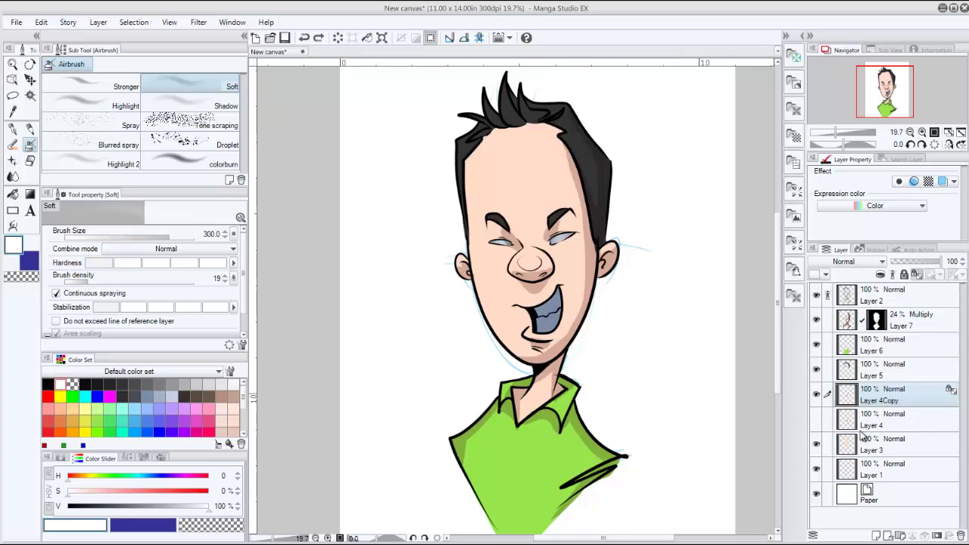
# Step: Make a selection from Layer 4's eye and mouth areas and turn it into a mask on that layer
pyautogui.click(901, 422)
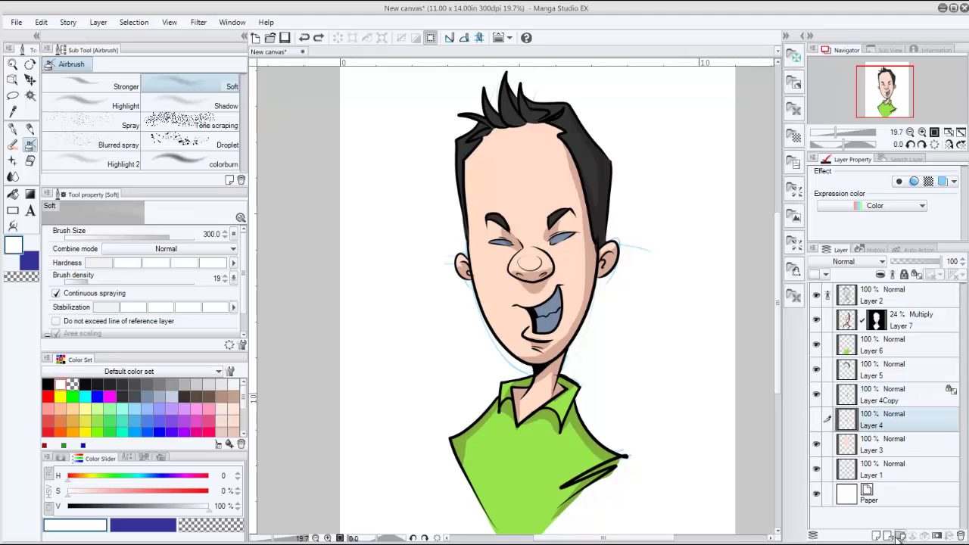
pyautogui.rightClick(849, 428)
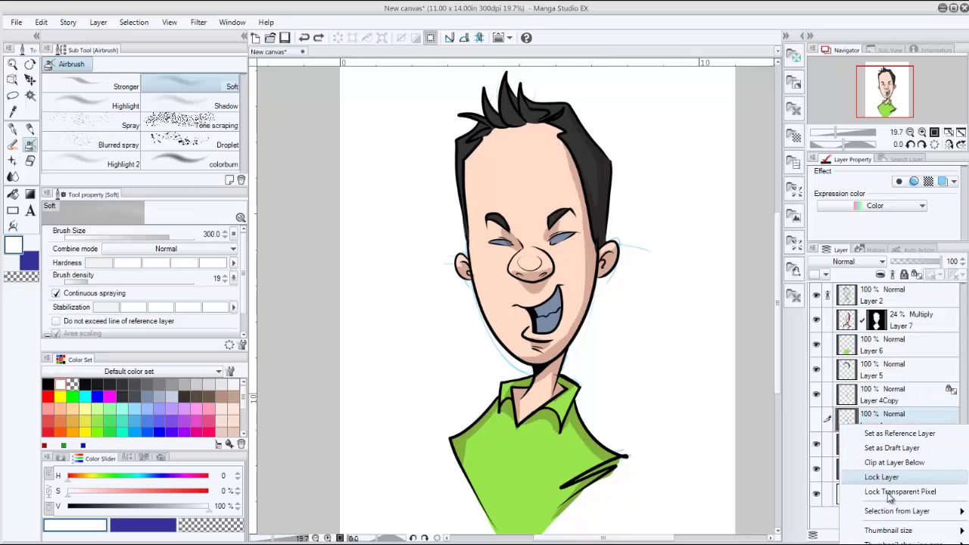
pyautogui.moveTo(901, 513)
pyautogui.click(800, 514)
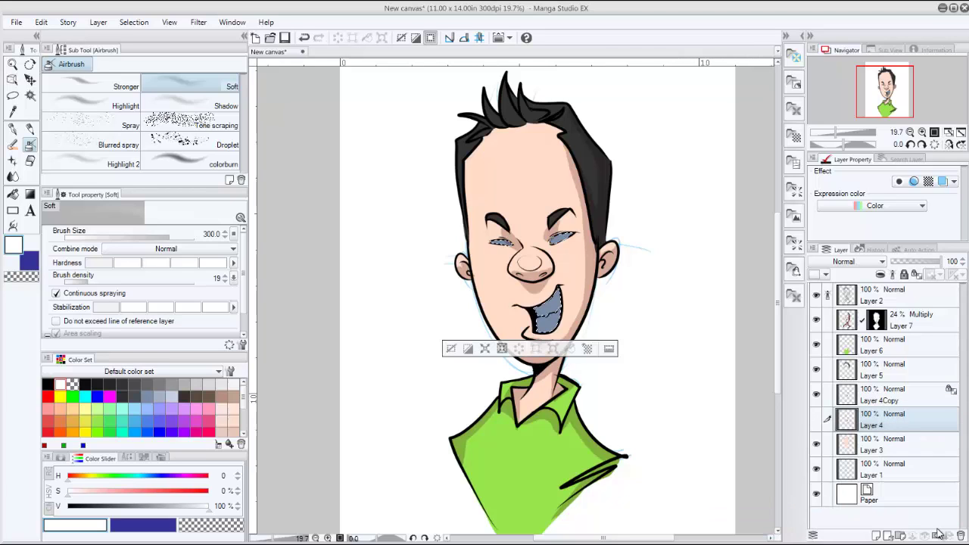
pyautogui.click(923, 536)
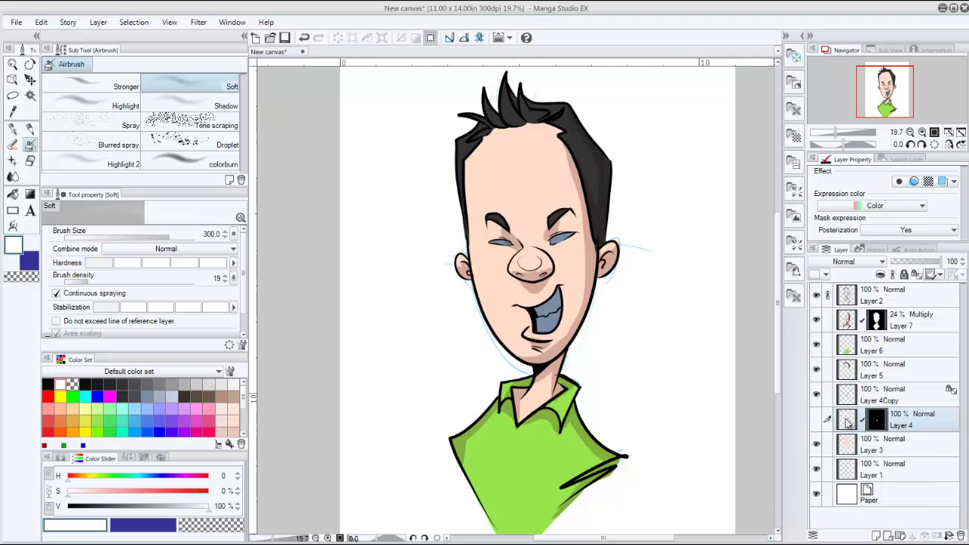
# Step: Make Layer 4 visible, clear its contents with the Hard eraser at size 1000, and move it above Layer 4Copy
pyautogui.click(31, 160)
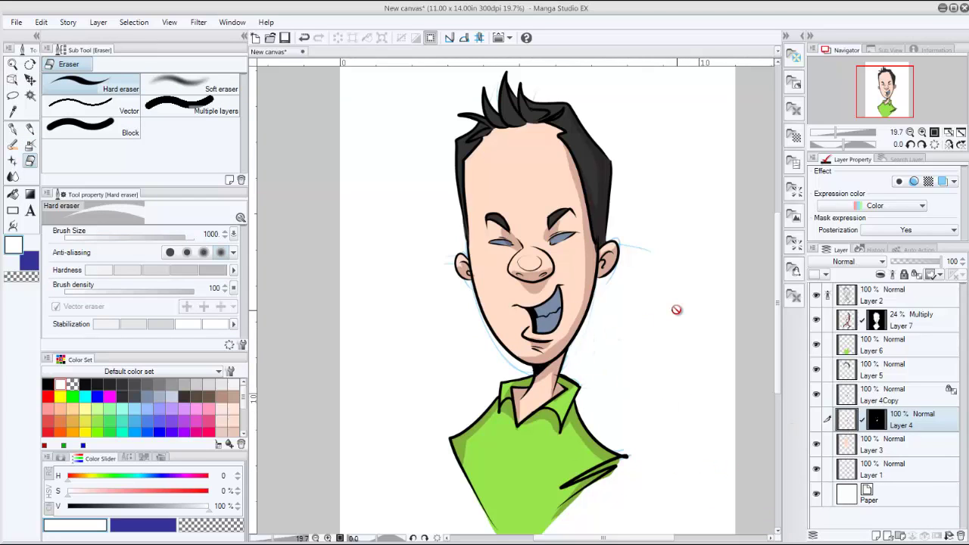
pyautogui.click(816, 419)
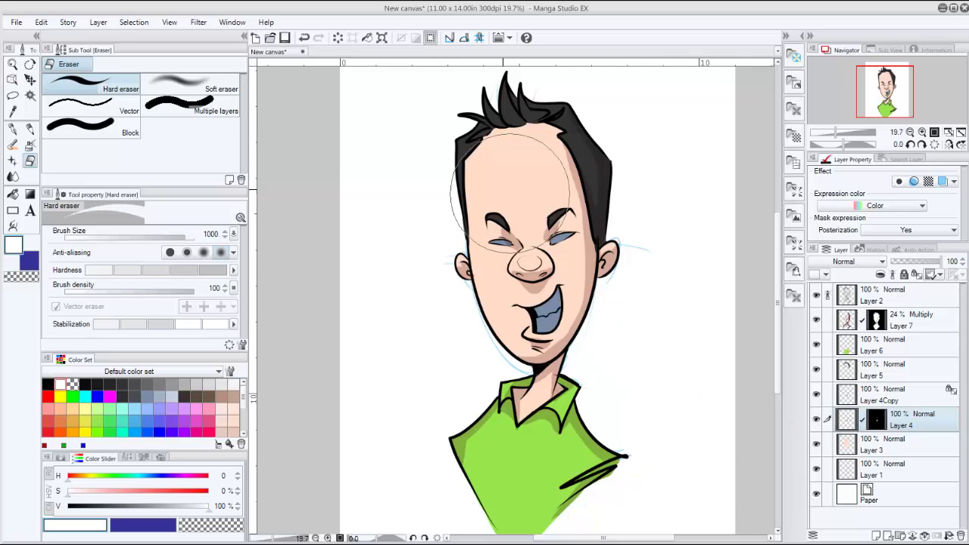
pyautogui.click(817, 393)
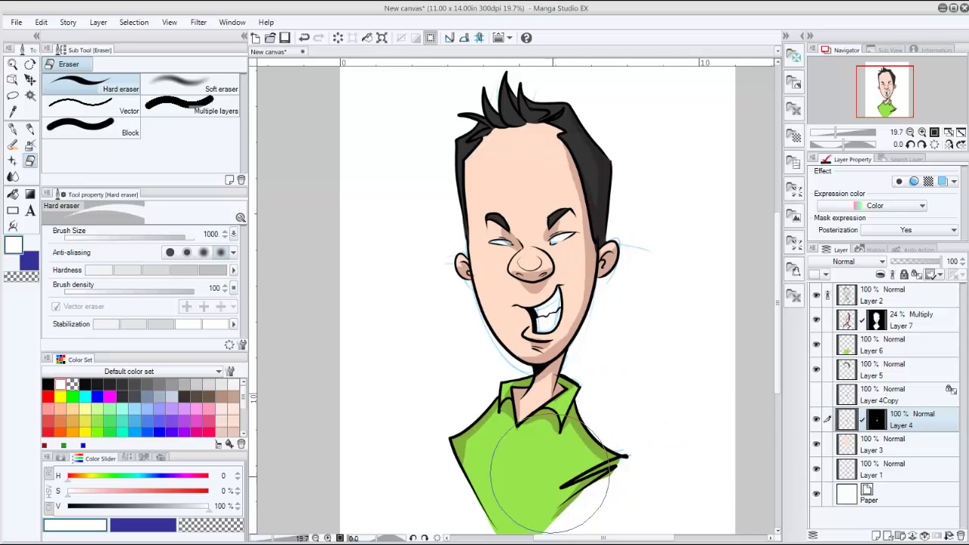
pyautogui.click(817, 394)
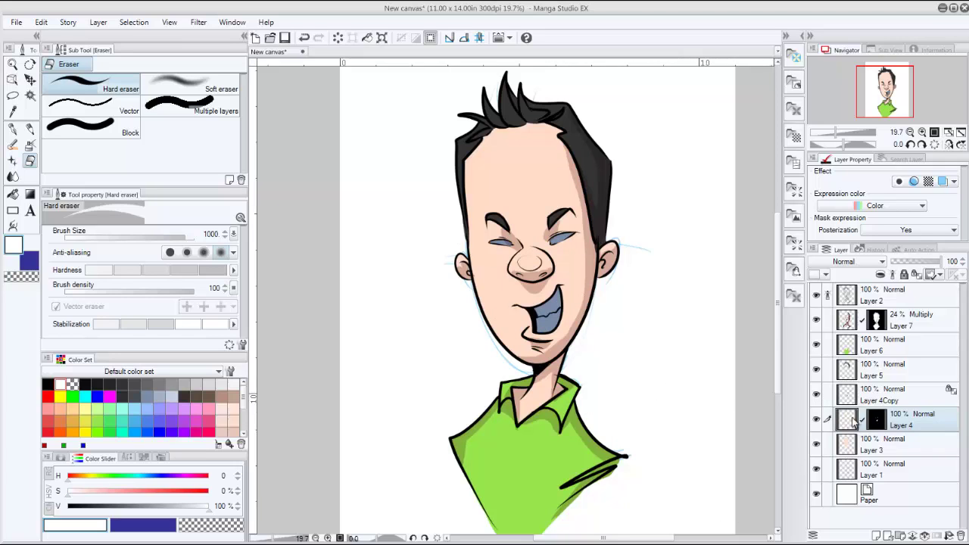
pyautogui.moveTo(855, 423); pyautogui.dragTo(854, 405)
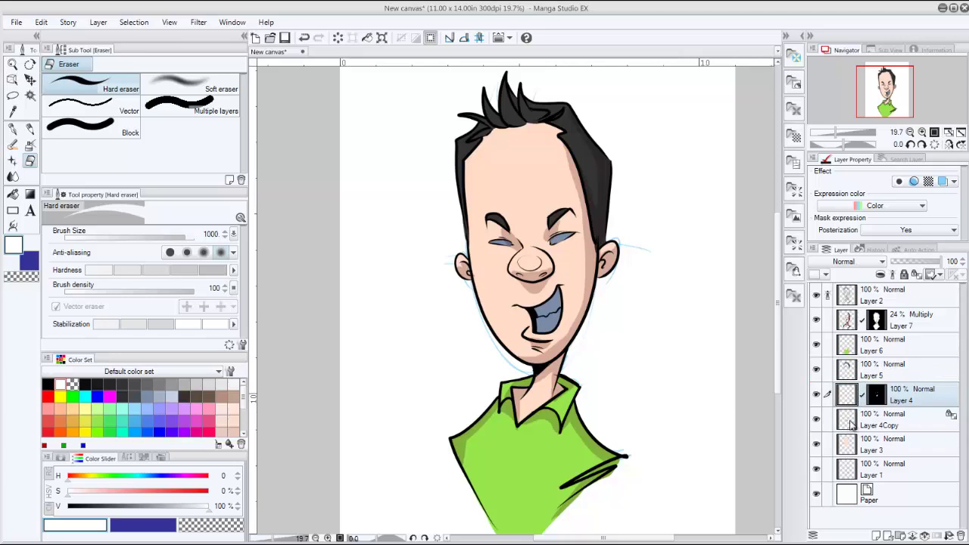
# Step: Paint white over the eyes and teeth on masked Layer 4 with the Soft airbrush at size 150
pyautogui.click(30, 144)
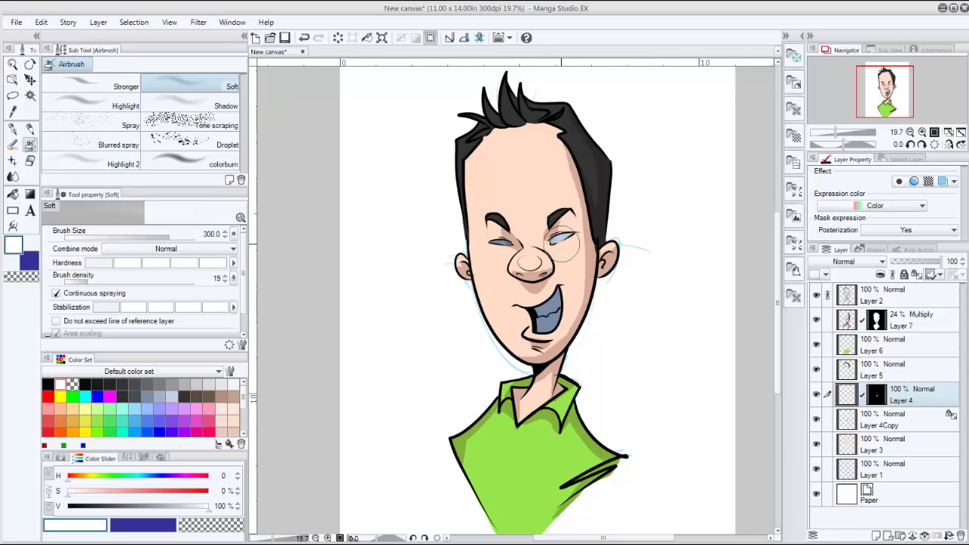
pyautogui.press('[')
pyautogui.press('[')
pyautogui.press('[')
pyautogui.press('[')
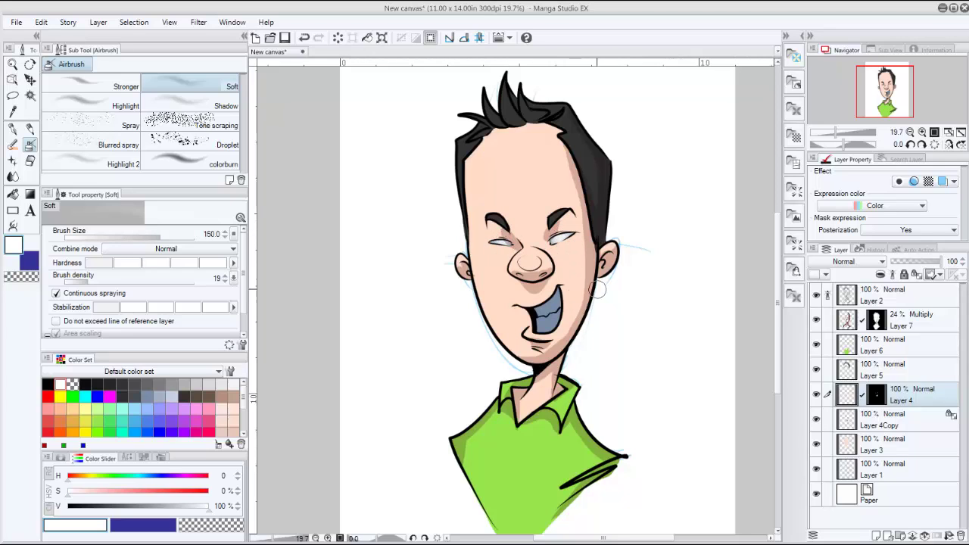
pyautogui.moveTo(542, 314)
pyautogui.mouseDown()
pyautogui.moveTo(546, 305)
pyautogui.moveTo(552, 339)
pyautogui.moveTo(550, 297)
pyautogui.moveTo(548, 338)
pyautogui.mouseUp()
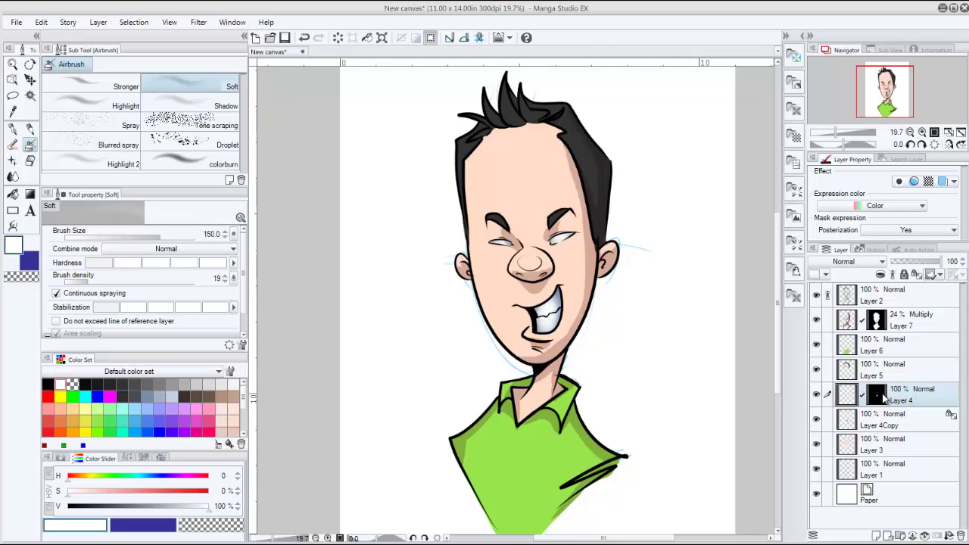
# Step: Toggle Layer 4Copy's visibility to compare the teeth and eyes with and without the base color
pyautogui.click(816, 420)
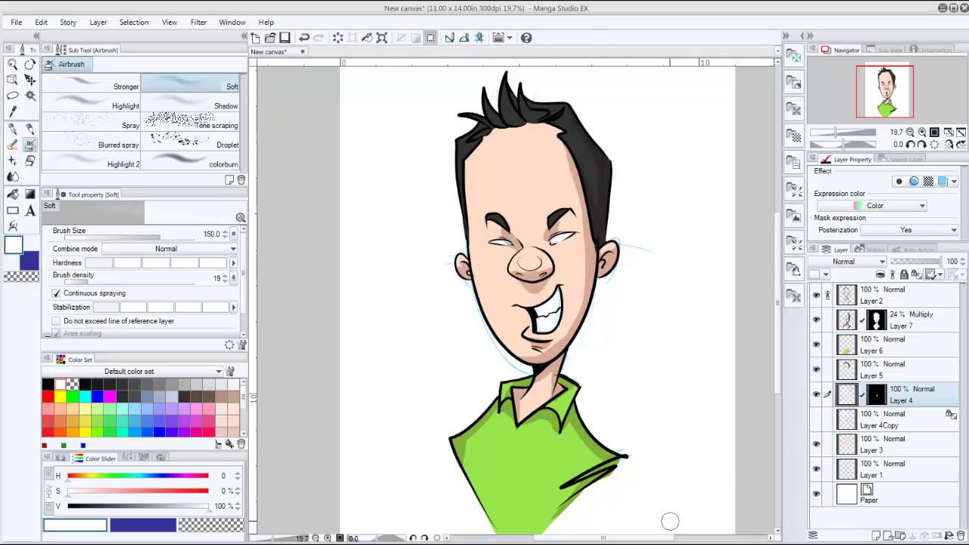
pyautogui.click(817, 423)
pyautogui.click(817, 425)
pyautogui.click(816, 421)
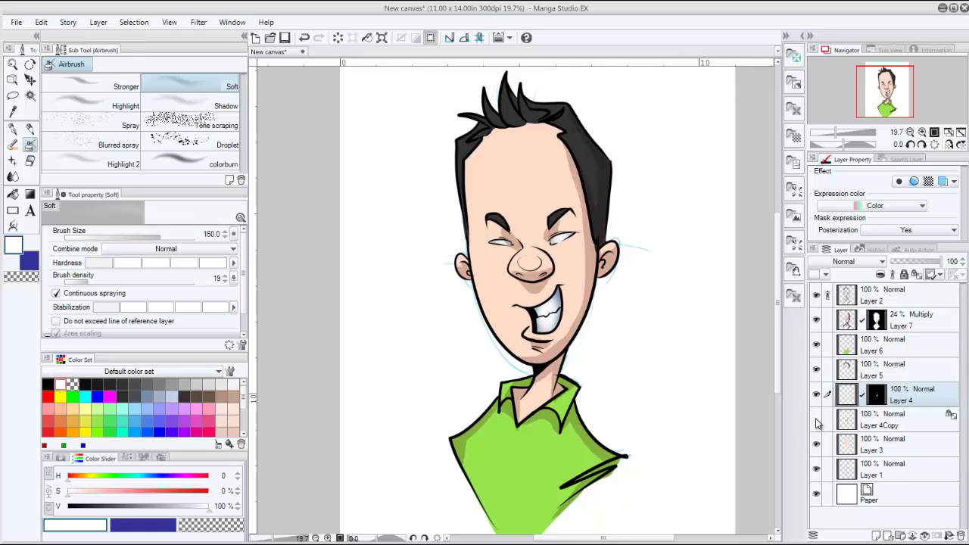
pyautogui.click(817, 423)
pyautogui.click(818, 423)
# Step: Hide the Paper and every other layer so that only masked Layer 4 is shown
pyautogui.click(816, 470)
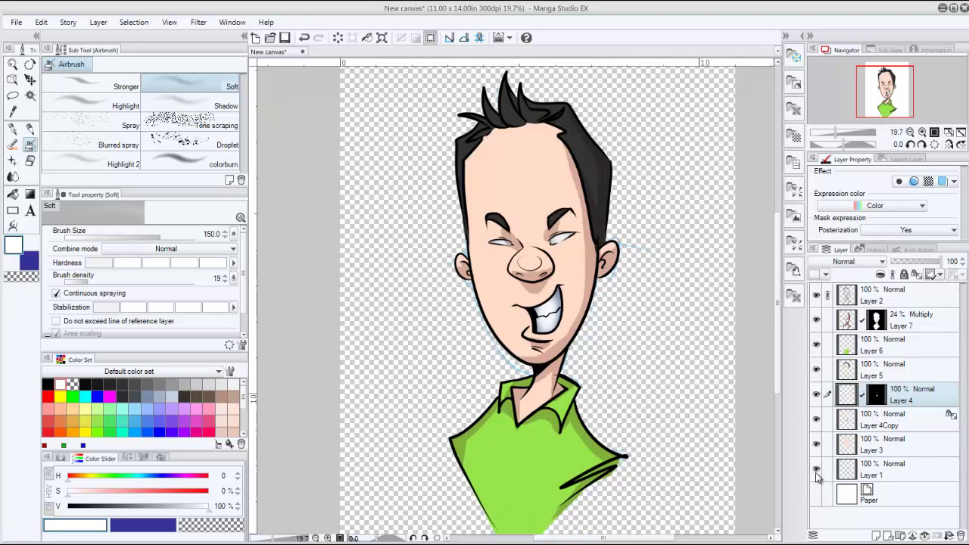
pyautogui.click(817, 496)
pyautogui.click(817, 496)
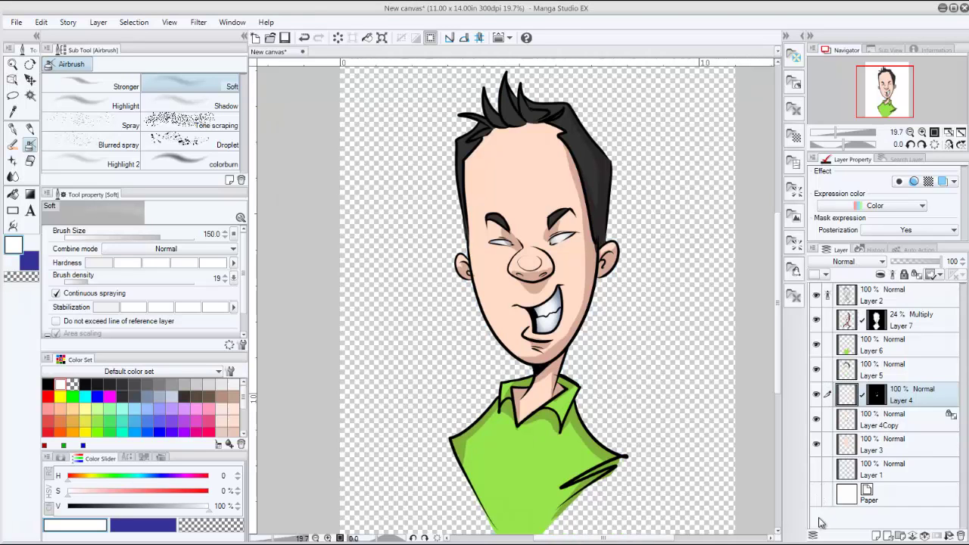
pyautogui.click(816, 421)
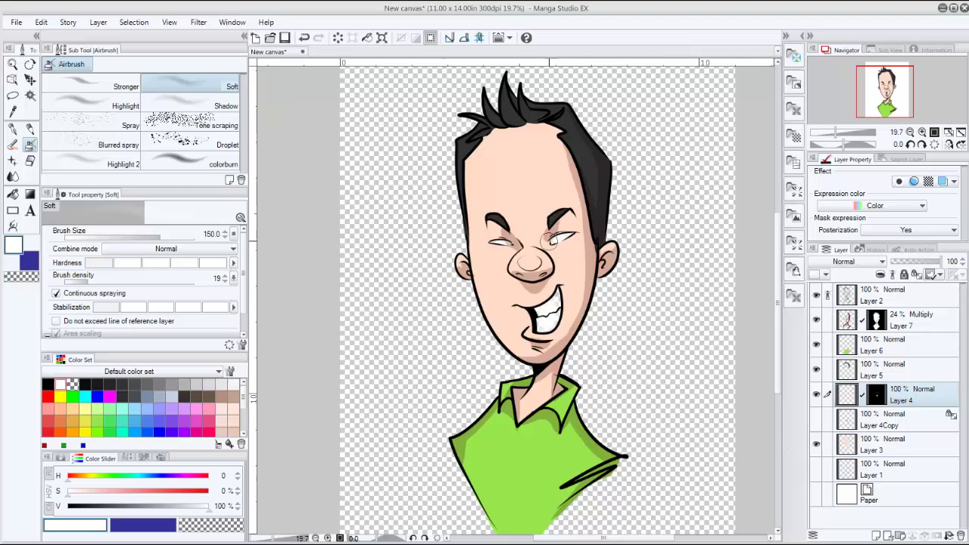
pyautogui.moveTo(821, 297); pyautogui.dragTo(817, 371)
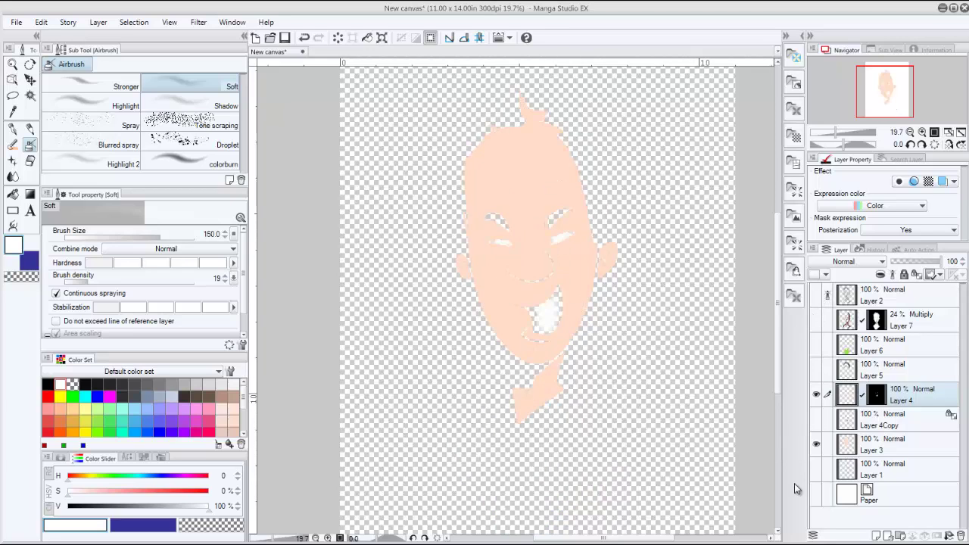
pyautogui.click(817, 445)
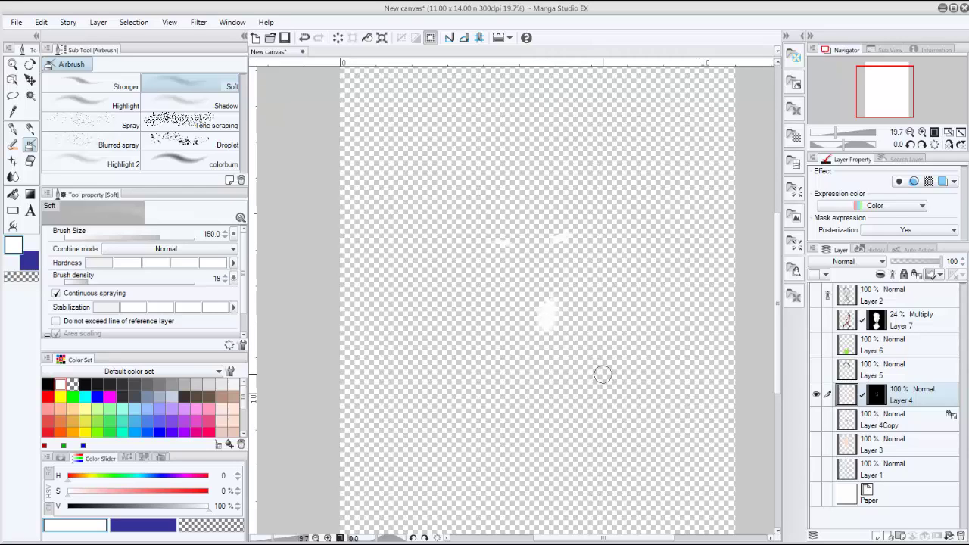
# Step: Lock Layer 4's transparent pixels and airbrush teal (H 167, S 67%, V 90%) over the teeth and eyes
pyautogui.click(918, 275)
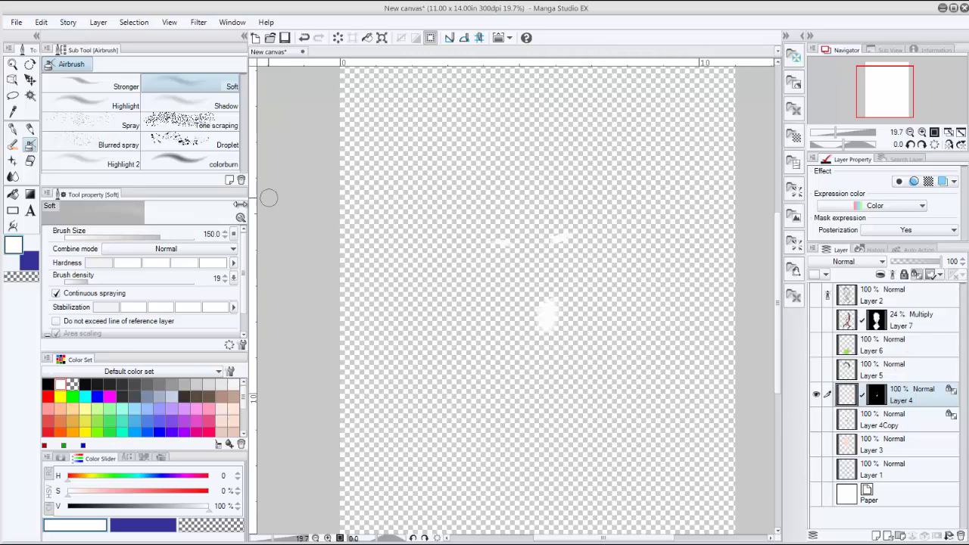
pyautogui.click(122, 421)
pyautogui.moveTo(549, 327); pyautogui.dragTo(539, 296)
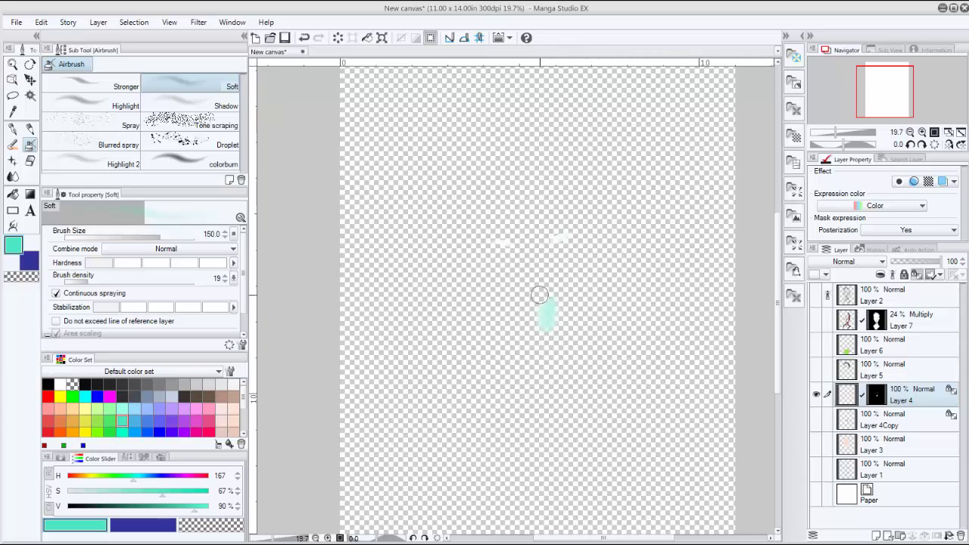
pyautogui.moveTo(568, 235); pyautogui.dragTo(497, 244)
# Step: Show all hidden layers and the Paper again, and undo the teal airbrushing and transparency lock on Layer 4
pyautogui.click(816, 419)
pyautogui.click(816, 443)
pyautogui.click(816, 468)
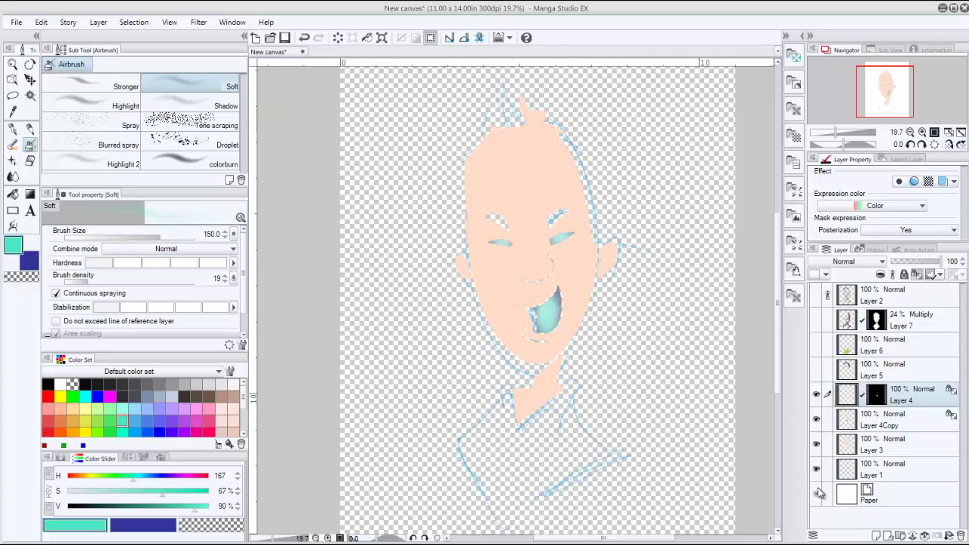
pyautogui.click(816, 494)
pyautogui.click(816, 368)
pyautogui.click(816, 345)
pyautogui.click(817, 320)
pyautogui.click(816, 295)
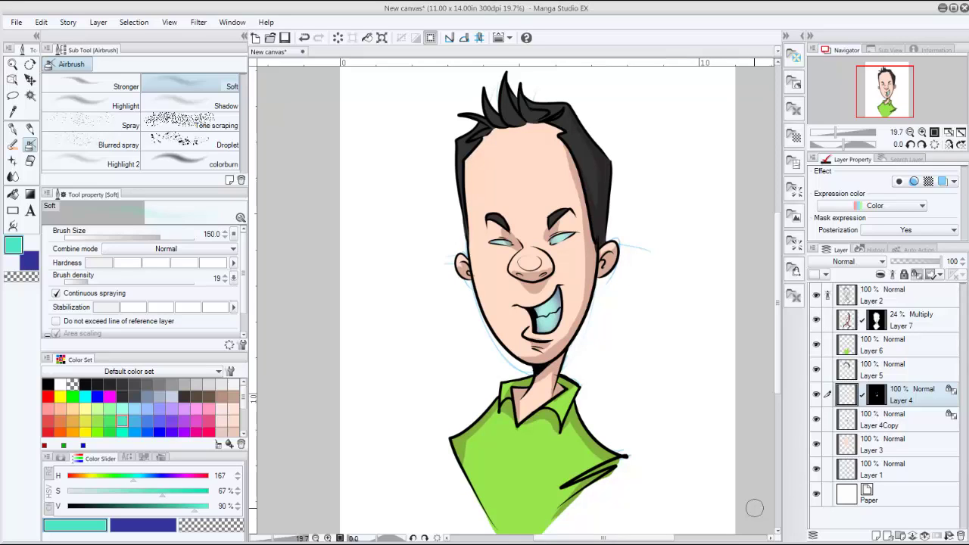
pyautogui.hotkey('ctrl', 'z')
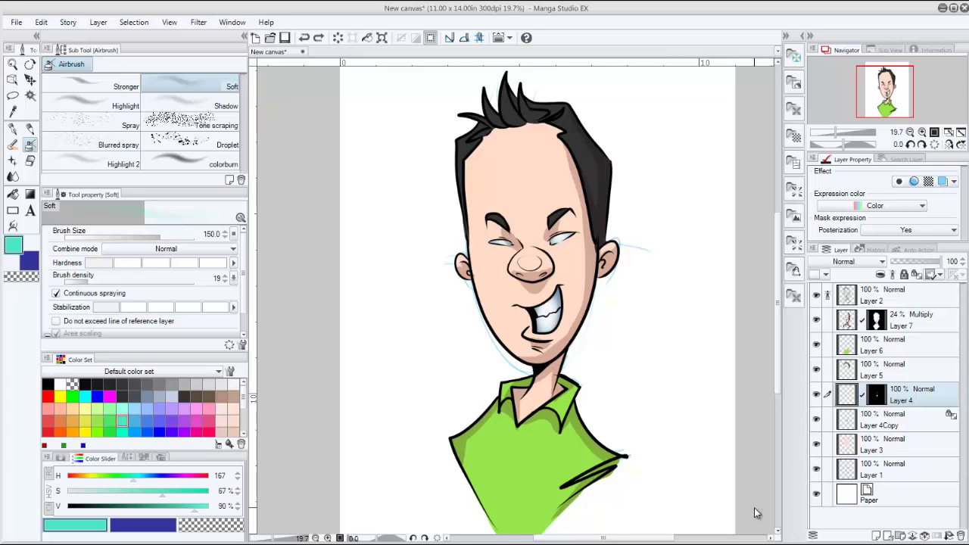